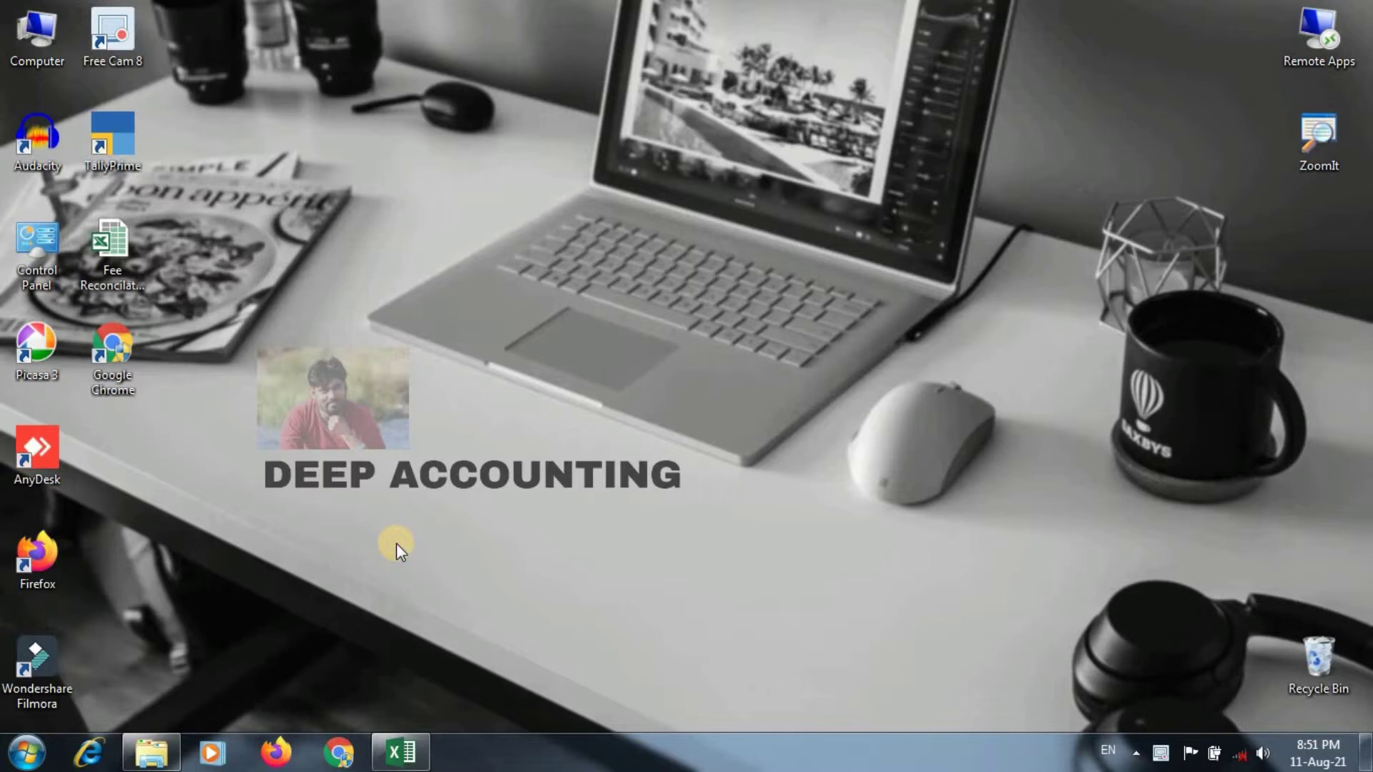
# Switch to the Dependent drop down list workbook in Excel, with the name table on Sheet1.
pyautogui.click(406, 764)
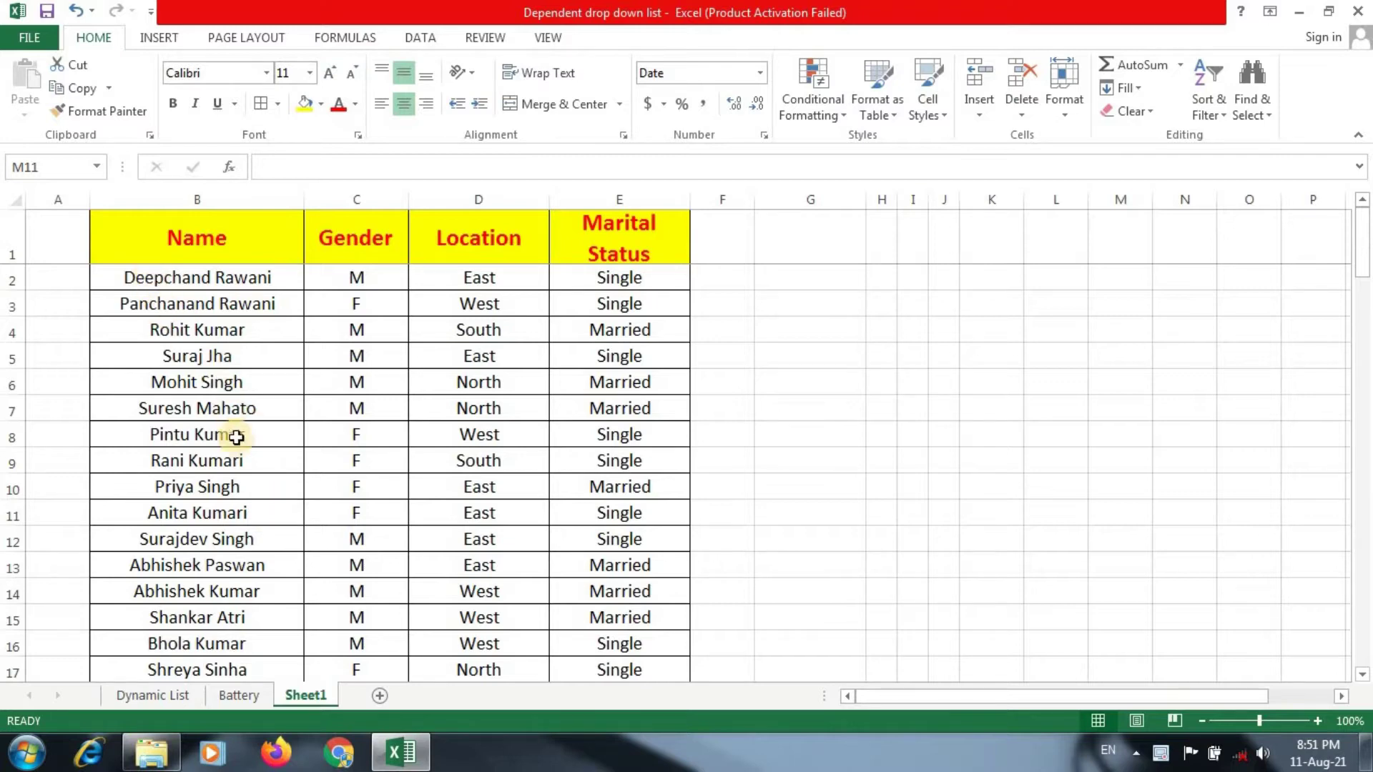
pyautogui.click(179, 567)
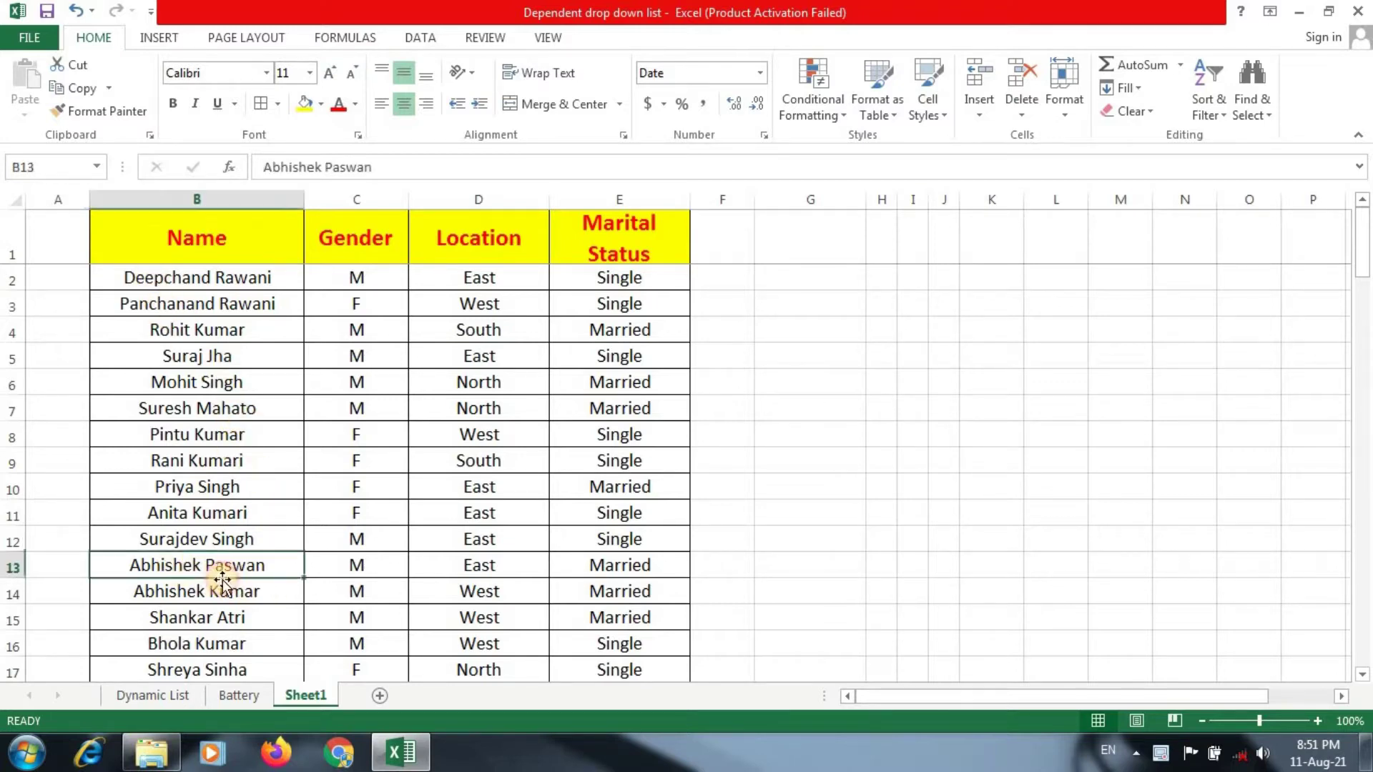
pyautogui.click(183, 595)
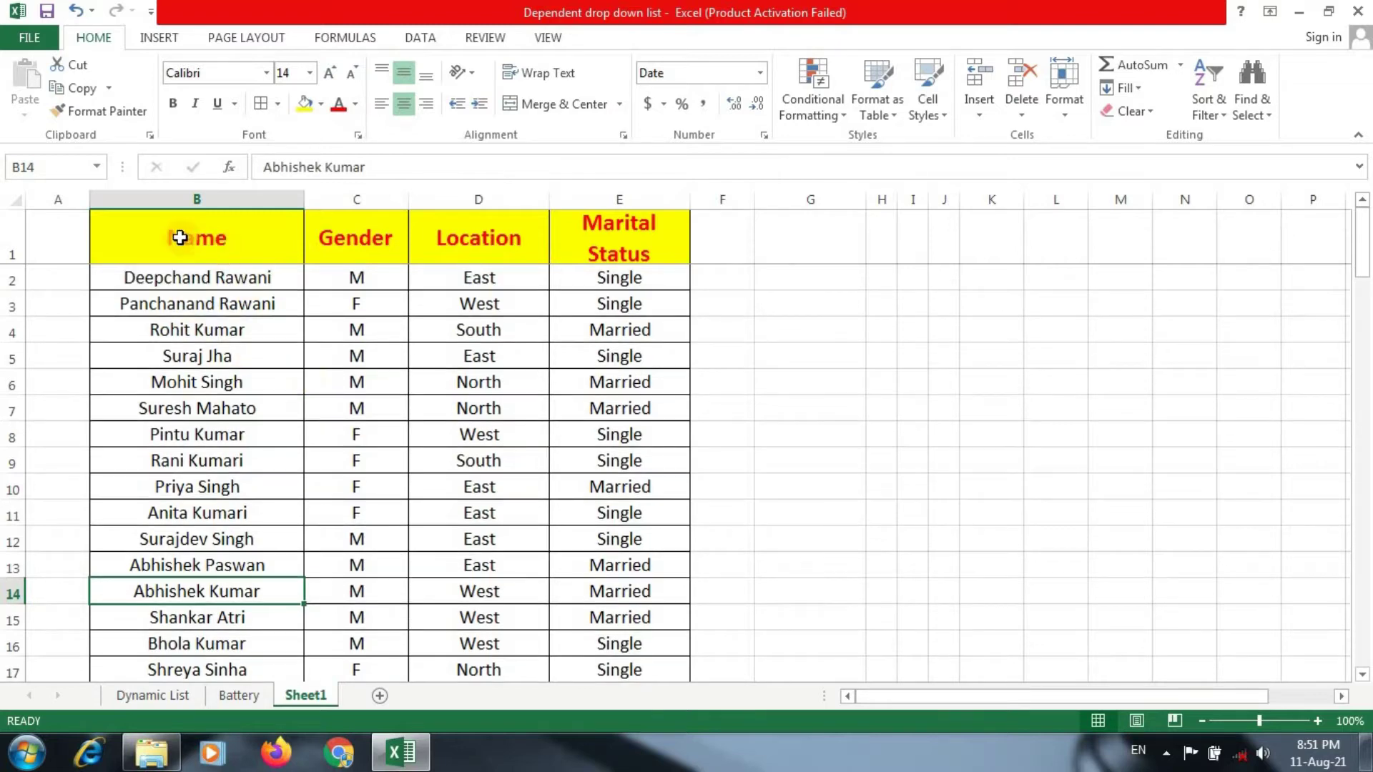
# Examine the table's header row, the Name column, a sample row and the Gender, Location and Marital Status data on Sheet1.
pyautogui.moveTo(179, 239); pyautogui.dragTo(595, 248)
pyautogui.click(280, 399)
pyautogui.moveTo(208, 248); pyautogui.dragTo(207, 643)
pyautogui.scroll(4, 359, 541)
pyautogui.click(299, 435)
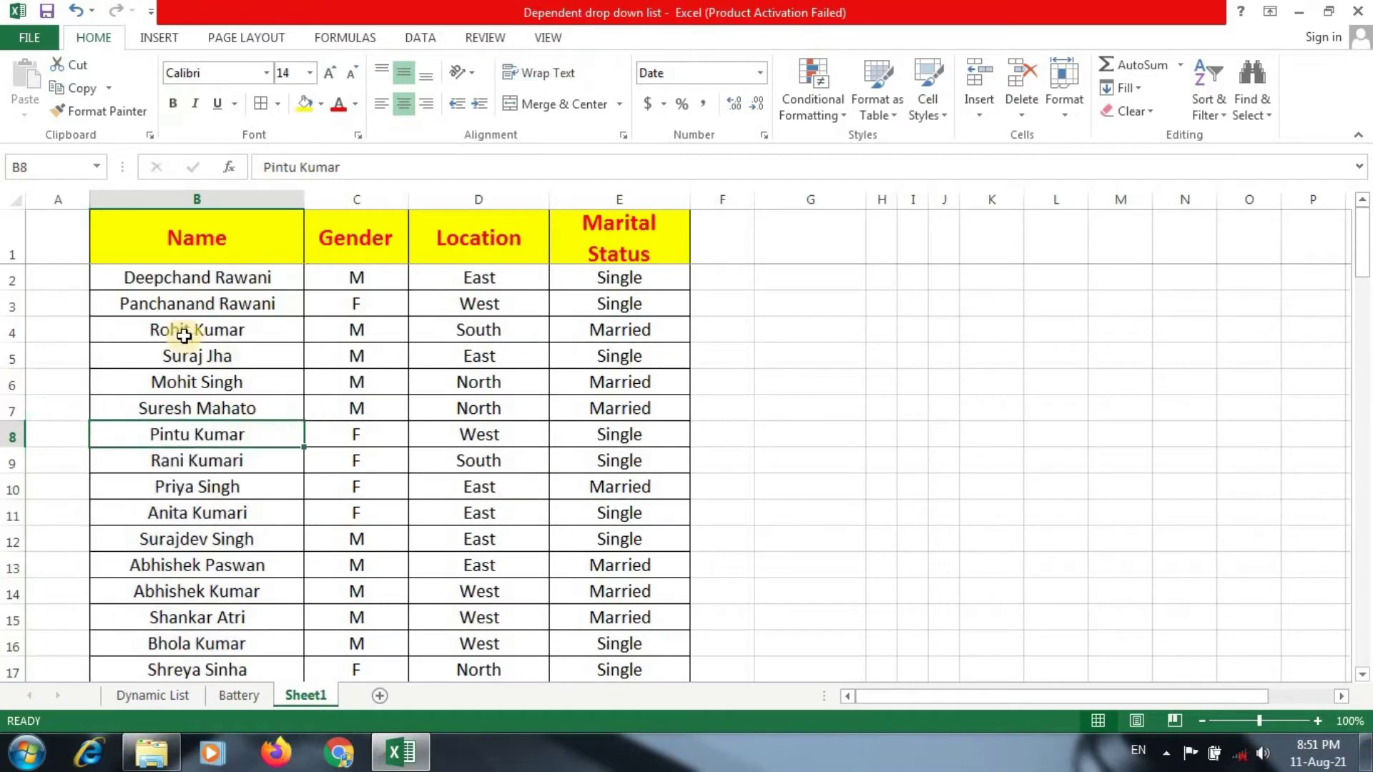
pyautogui.click(164, 335)
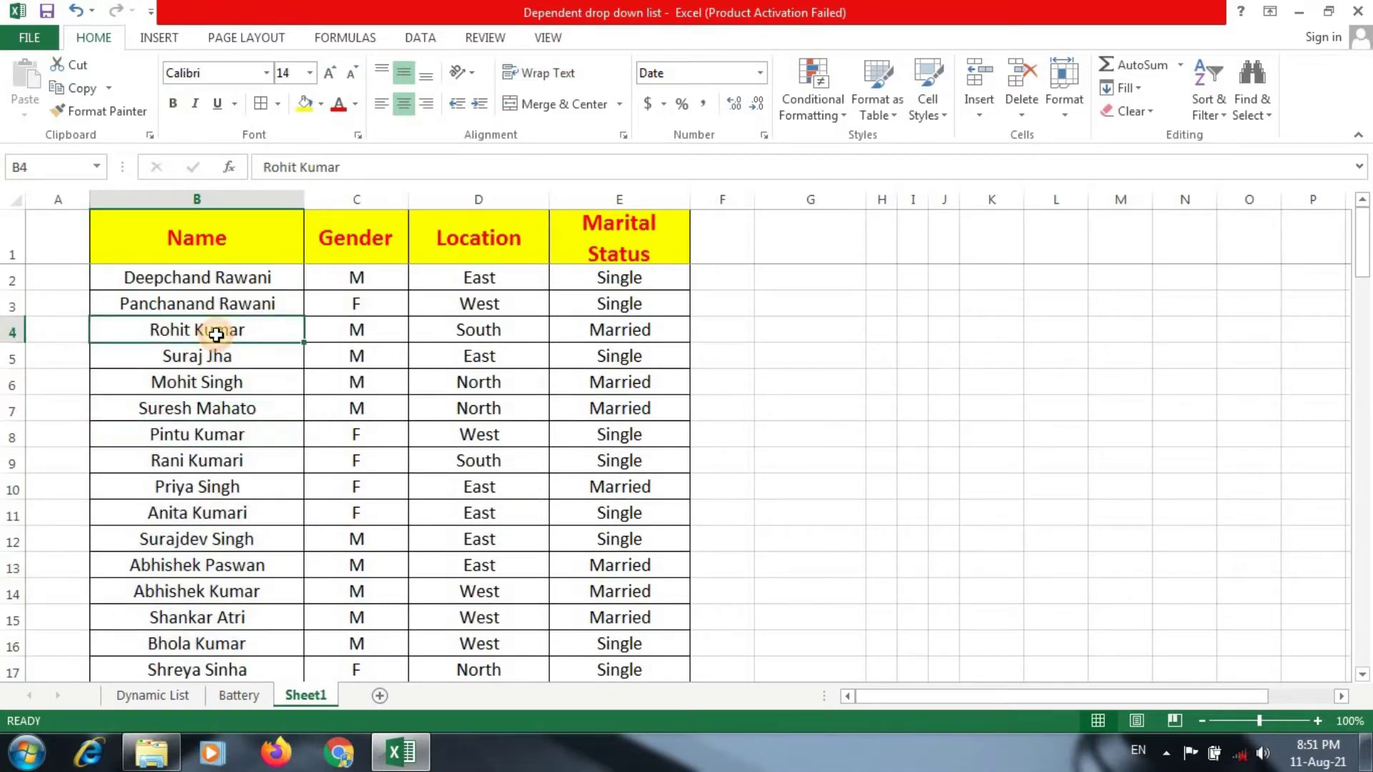
pyautogui.moveTo(251, 334); pyautogui.dragTo(355, 331)
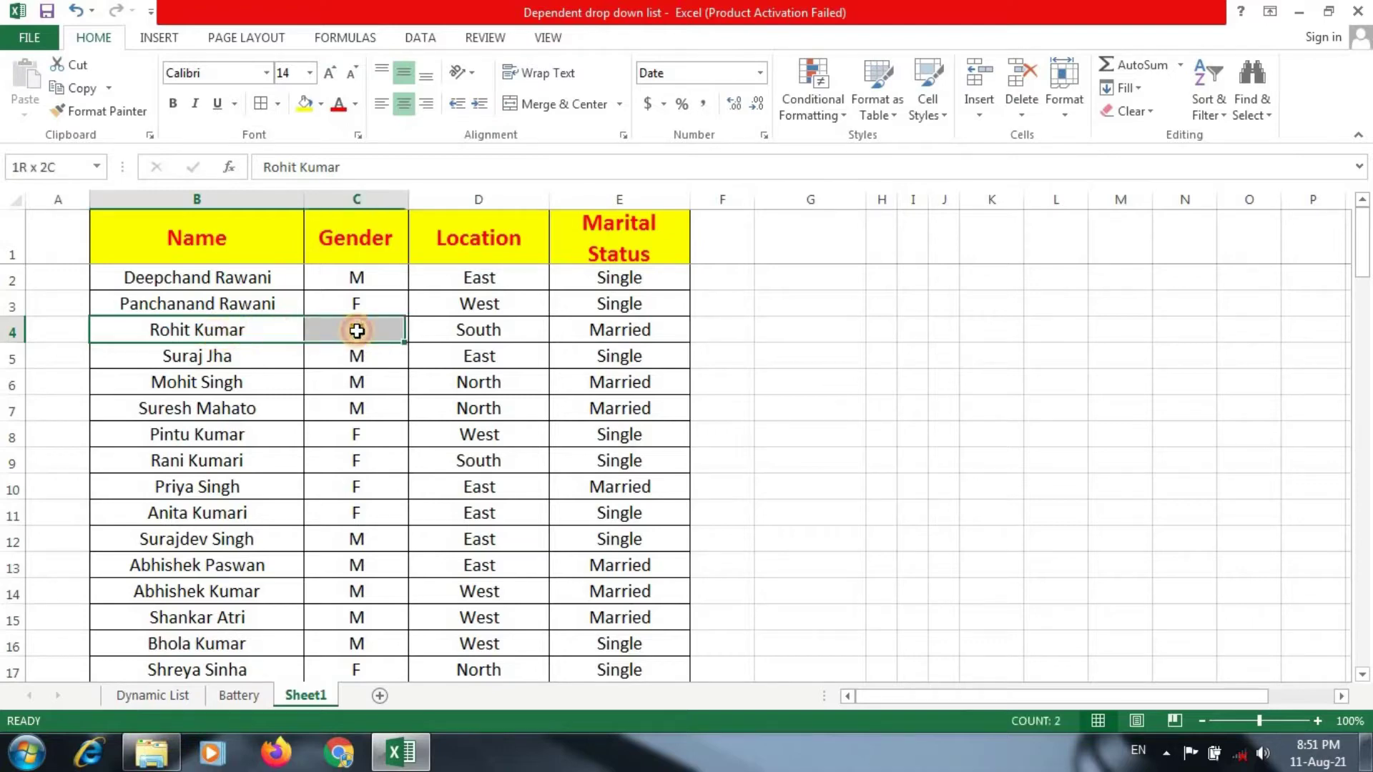
pyautogui.click(444, 388)
pyautogui.click(201, 332)
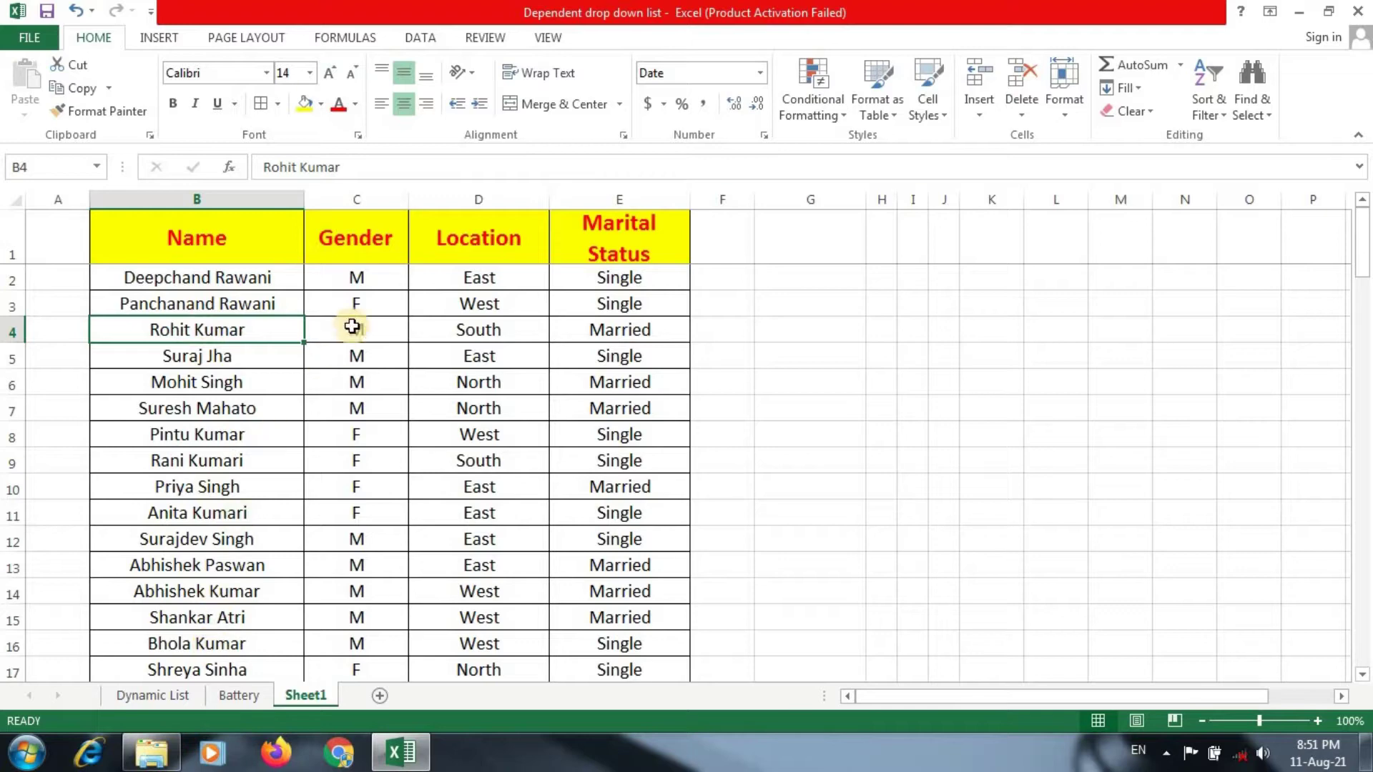
pyautogui.moveTo(361, 279); pyautogui.dragTo(603, 665)
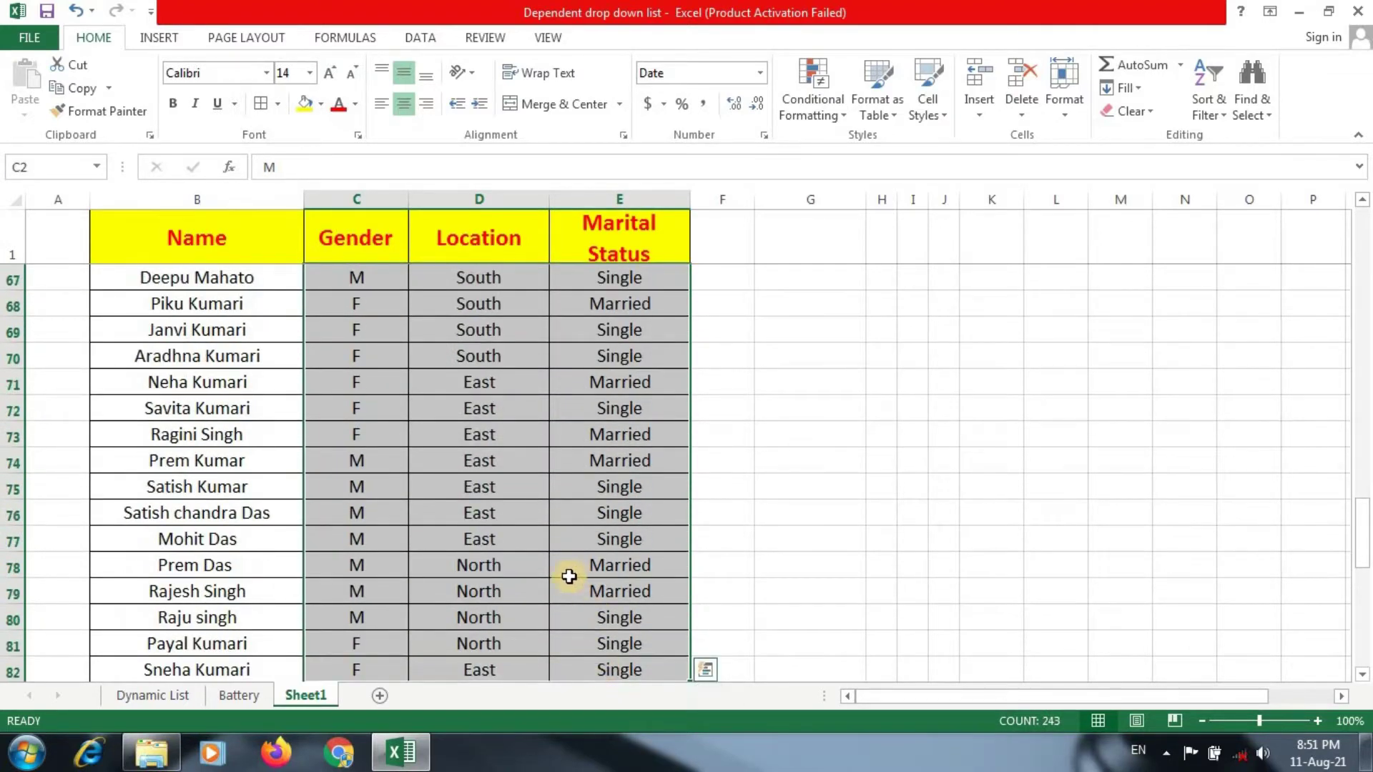
pyautogui.scroll(1, 565, 579)
pyautogui.scroll(20, 565, 579)
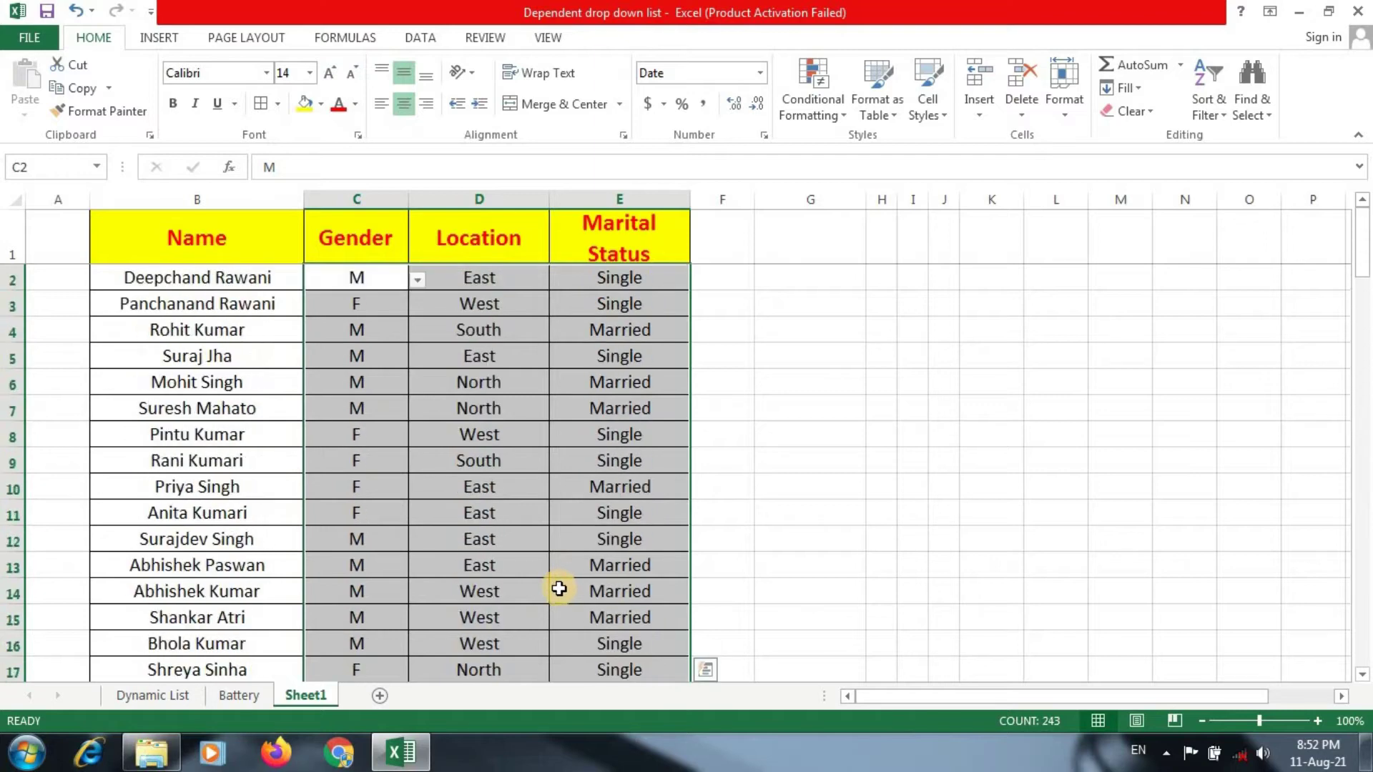
pyautogui.click(485, 439)
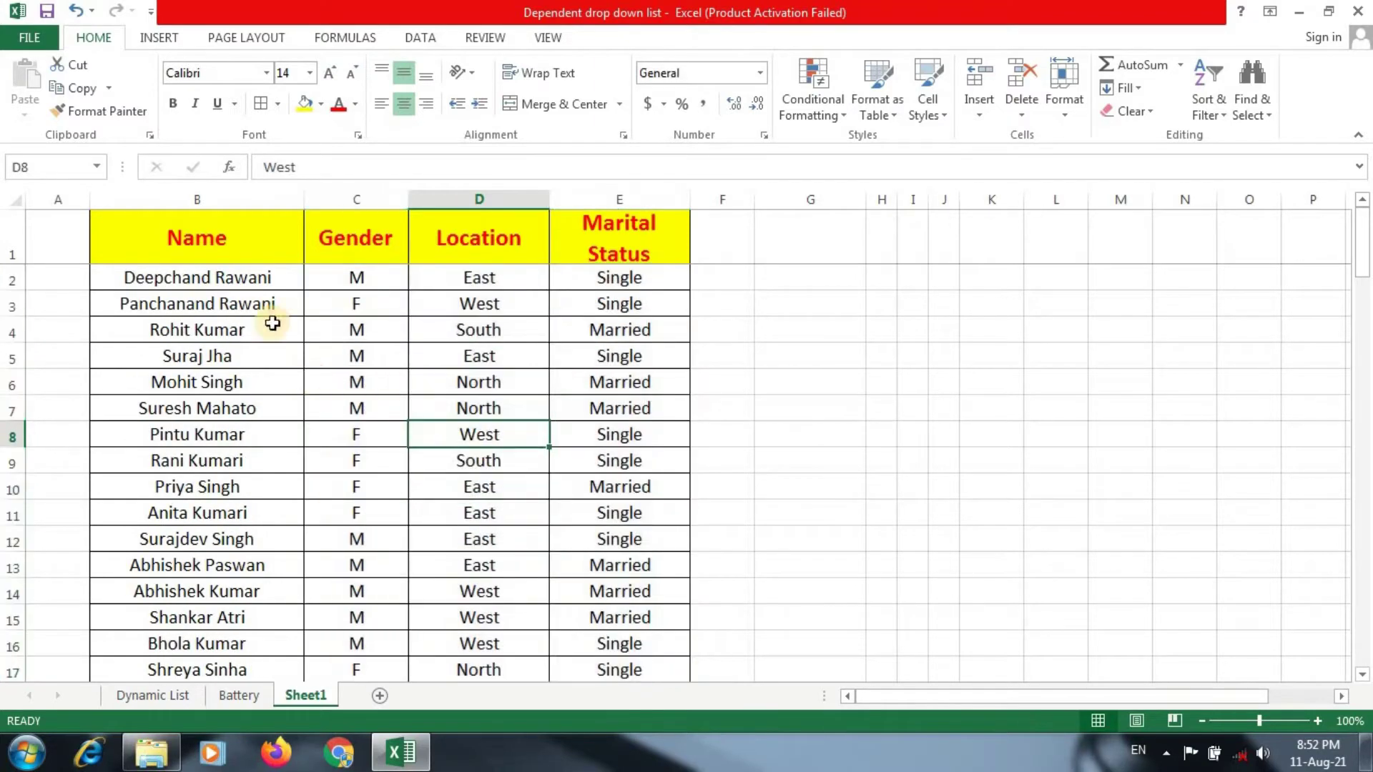
pyautogui.moveTo(185, 235); pyautogui.dragTo(604, 255)
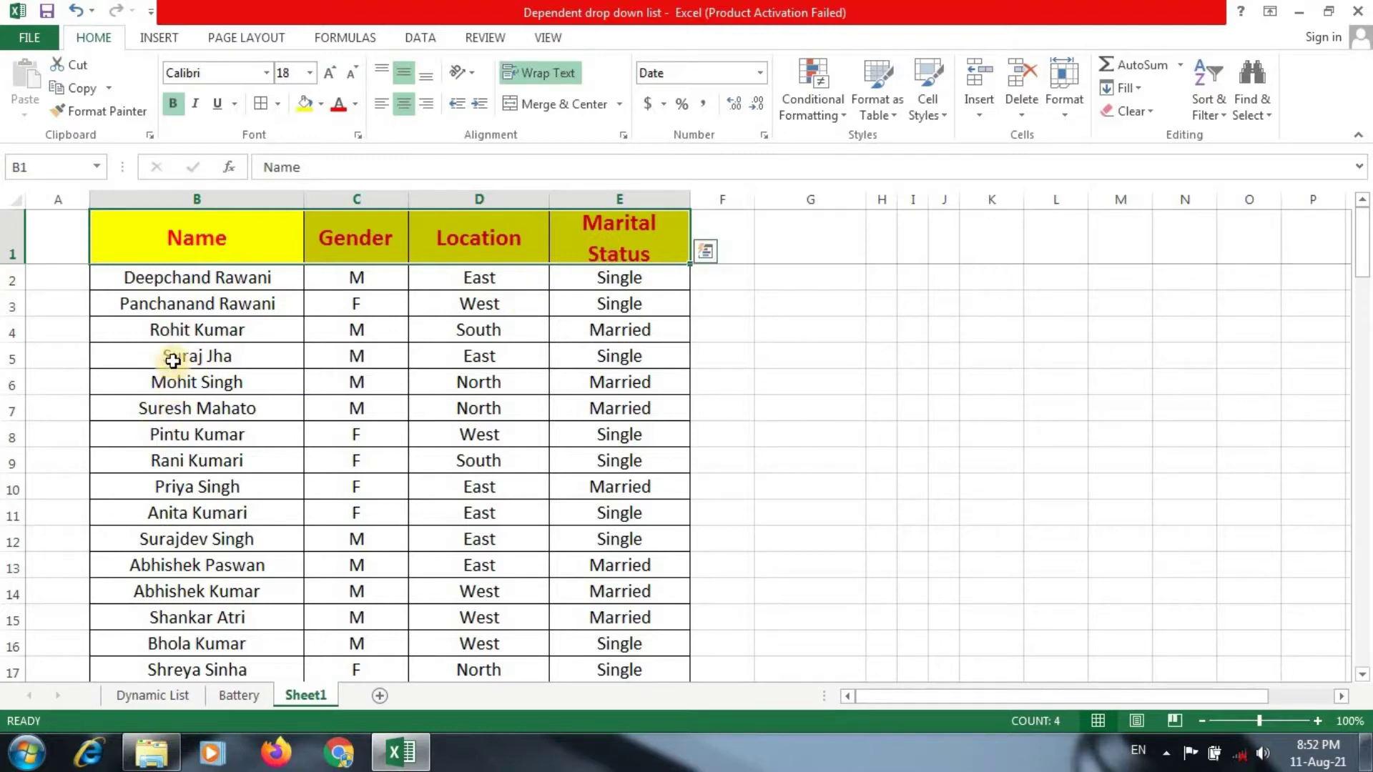
pyautogui.click(195, 331)
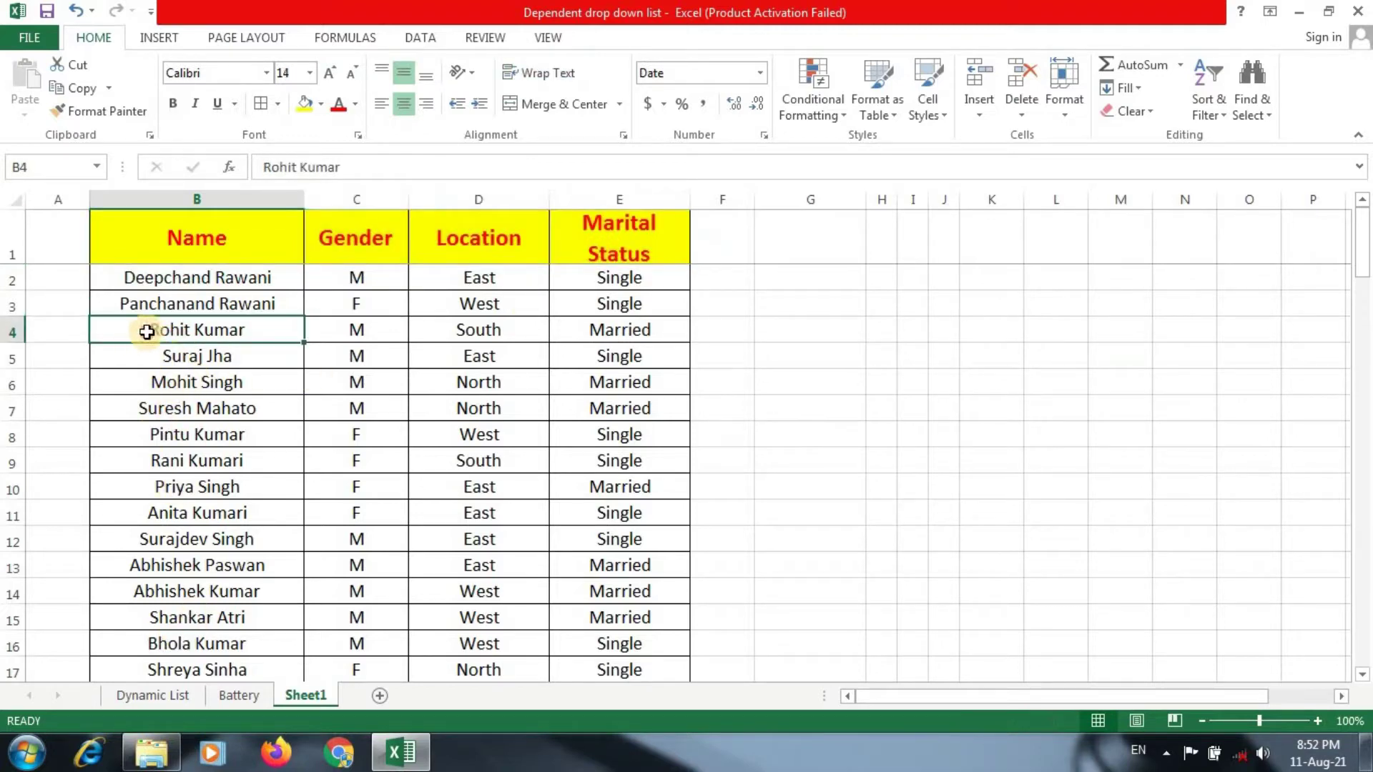
pyautogui.moveTo(140, 331); pyautogui.dragTo(607, 329)
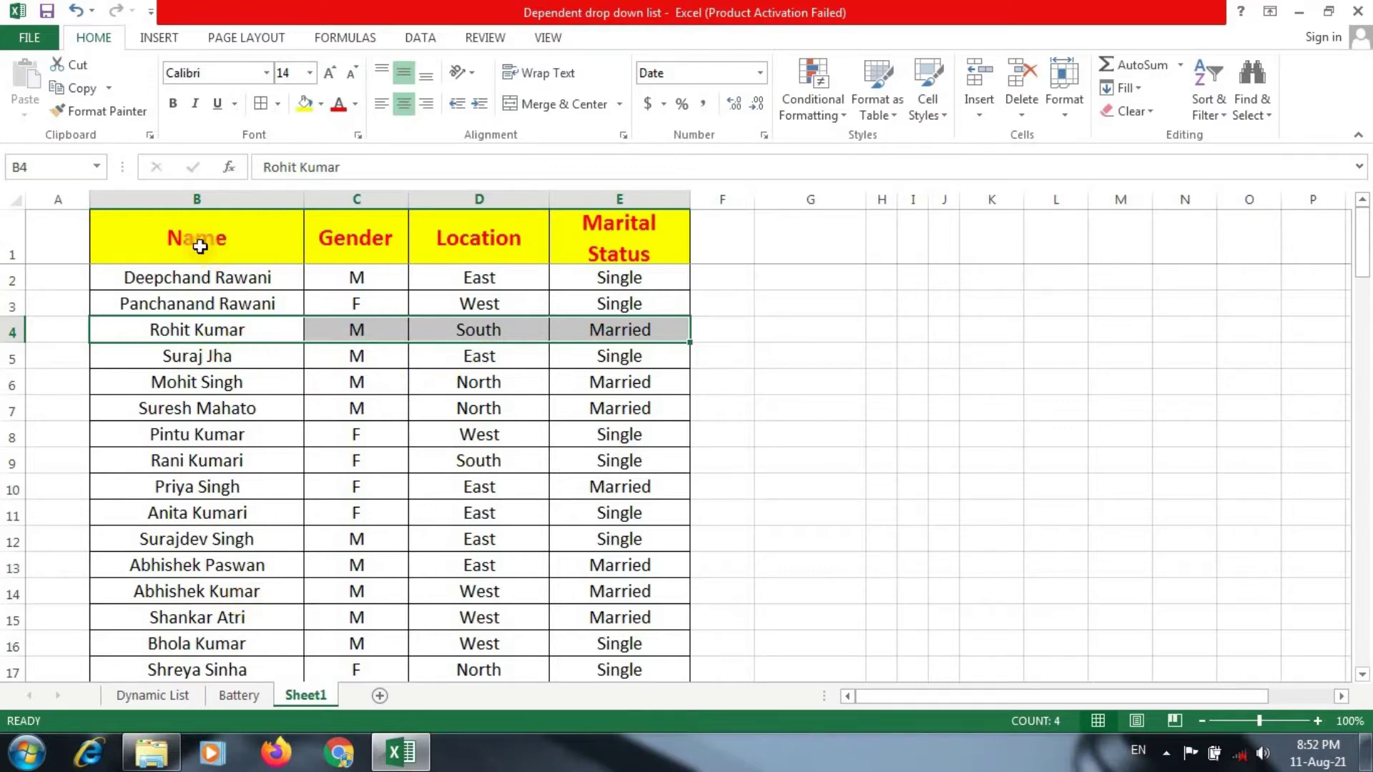
# Try sorting the whole table A to Z by name with the header row included in the selection, and undo the sort.
pyautogui.moveTo(177, 242); pyautogui.dragTo(598, 243)
pyautogui.hotkey('ctrl', 'shift', 'Down')
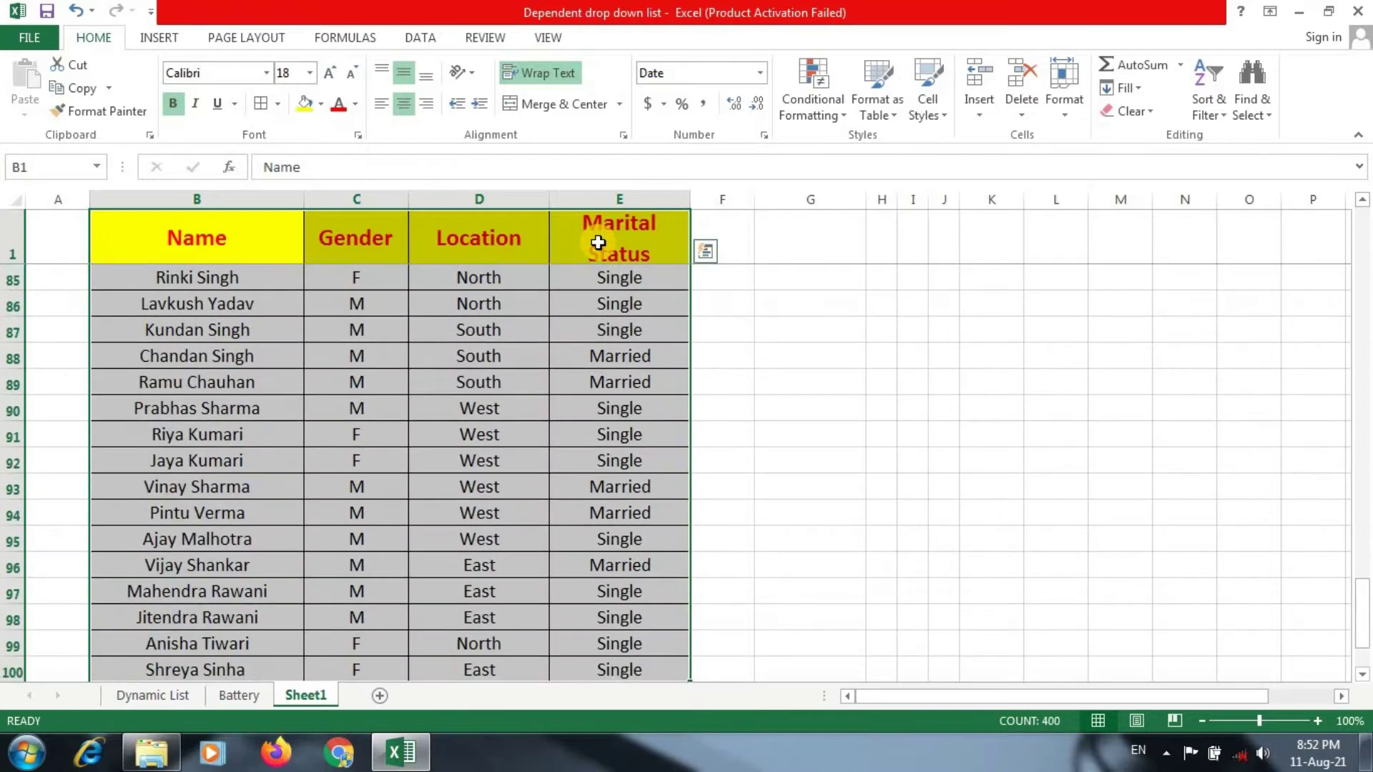
pyautogui.scroll(13, 458, 500)
pyautogui.scroll(7, 473, 458)
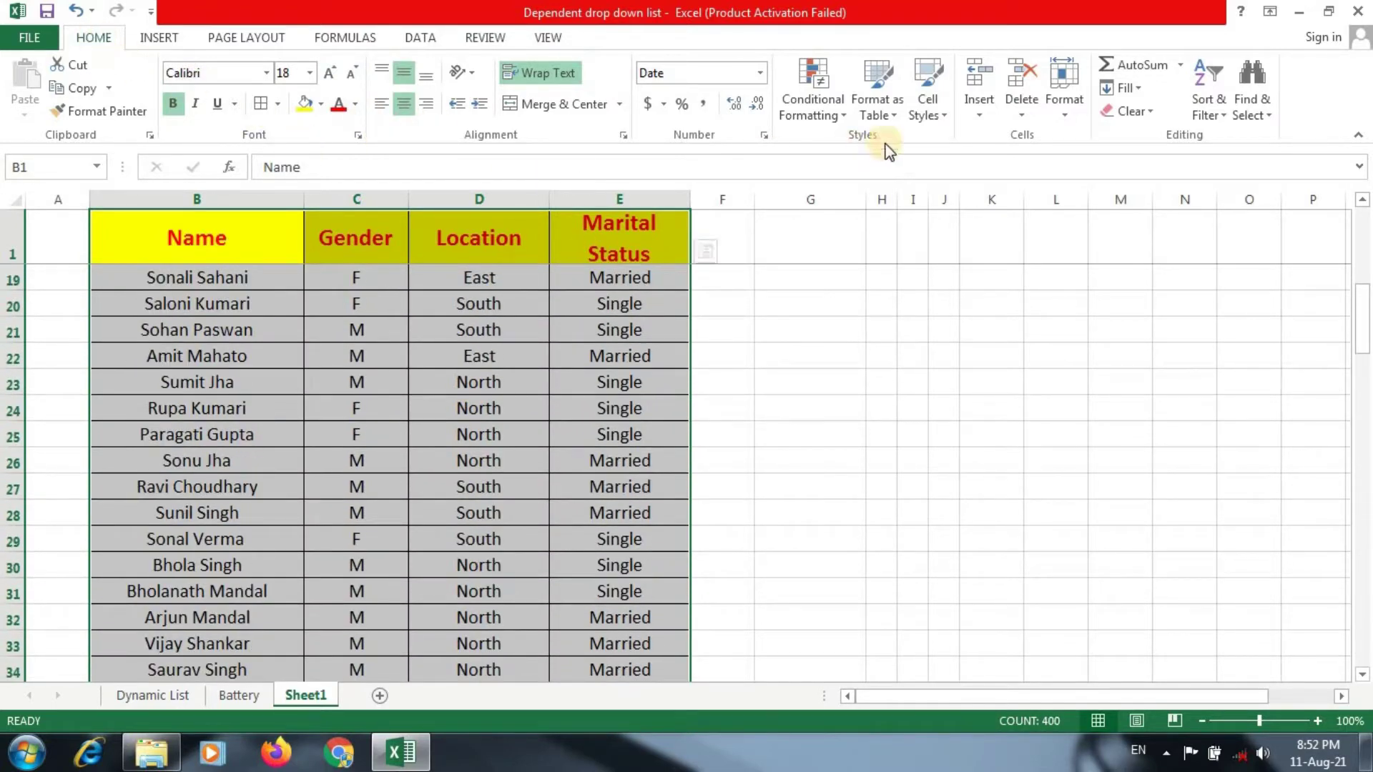
pyautogui.click(1227, 120)
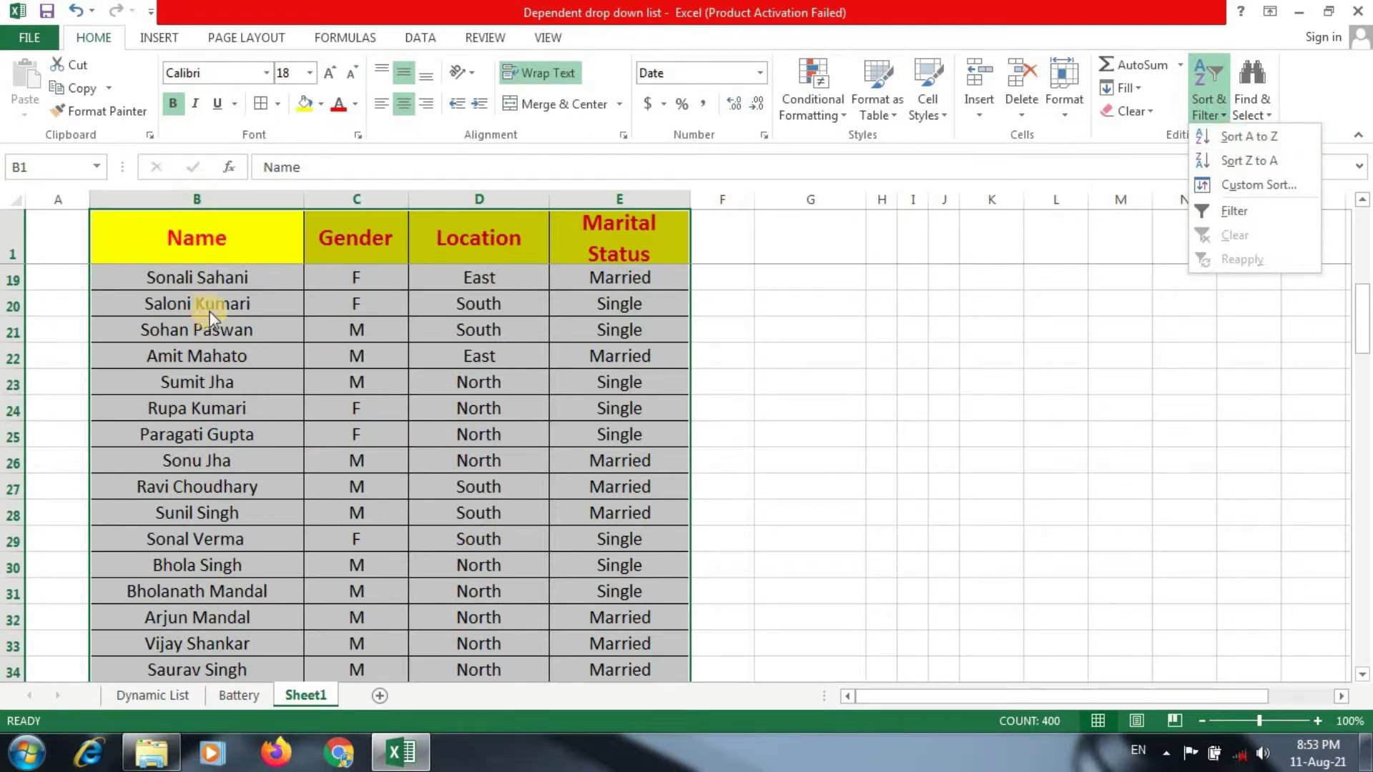
pyautogui.click(1246, 136)
pyautogui.scroll(6, 243, 357)
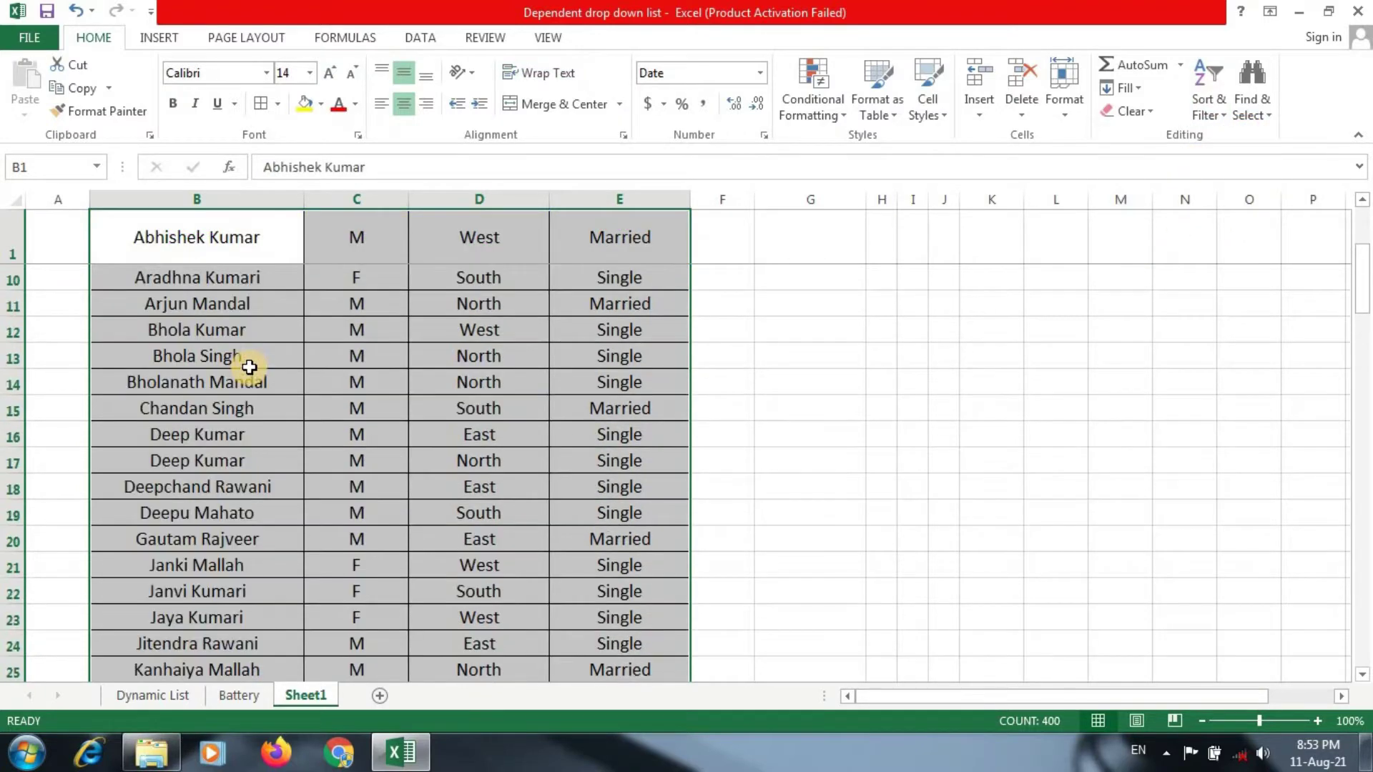
pyautogui.click(230, 295)
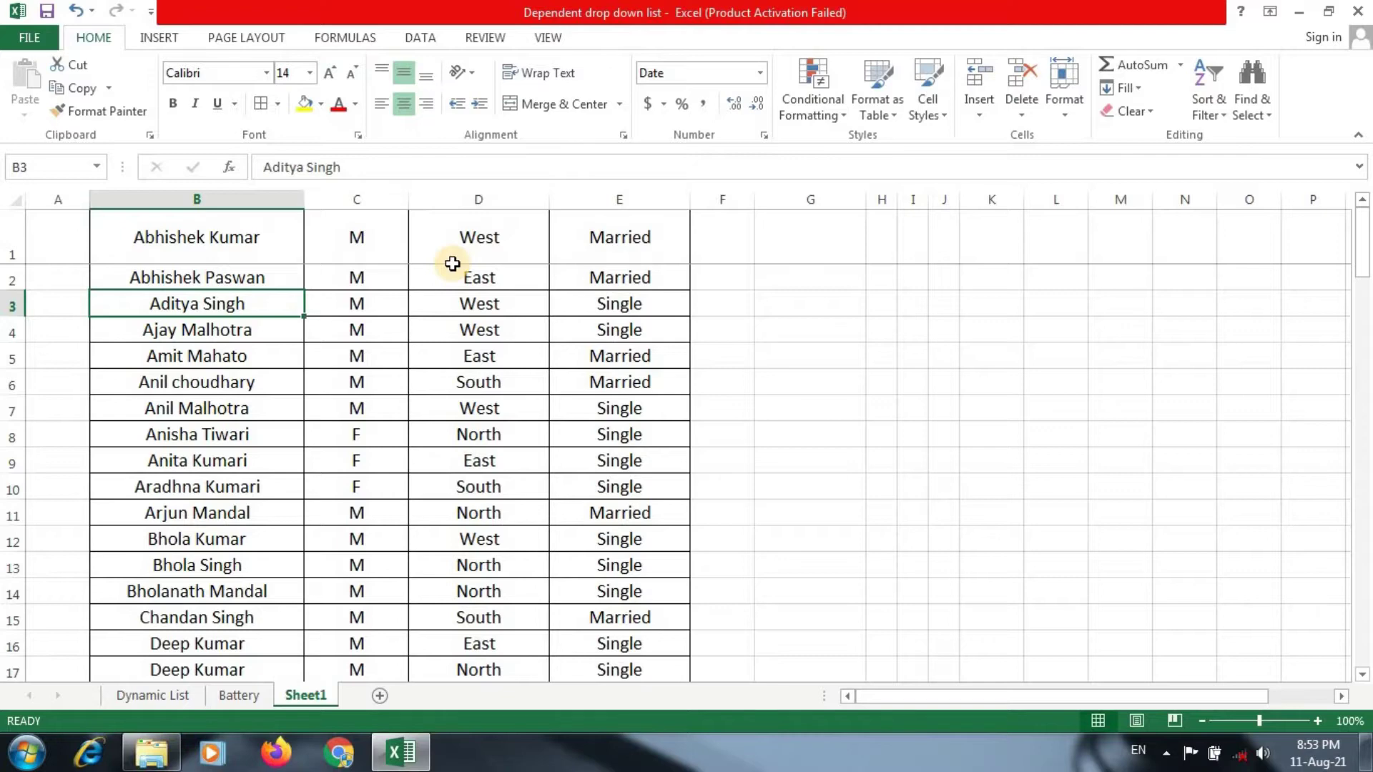
pyautogui.hotkey('ctrl', 'z')
# Sort only the data rows below the header A to Z by name, covering all four columns, and review the order.
pyautogui.moveTo(269, 278); pyautogui.dragTo(605, 276)
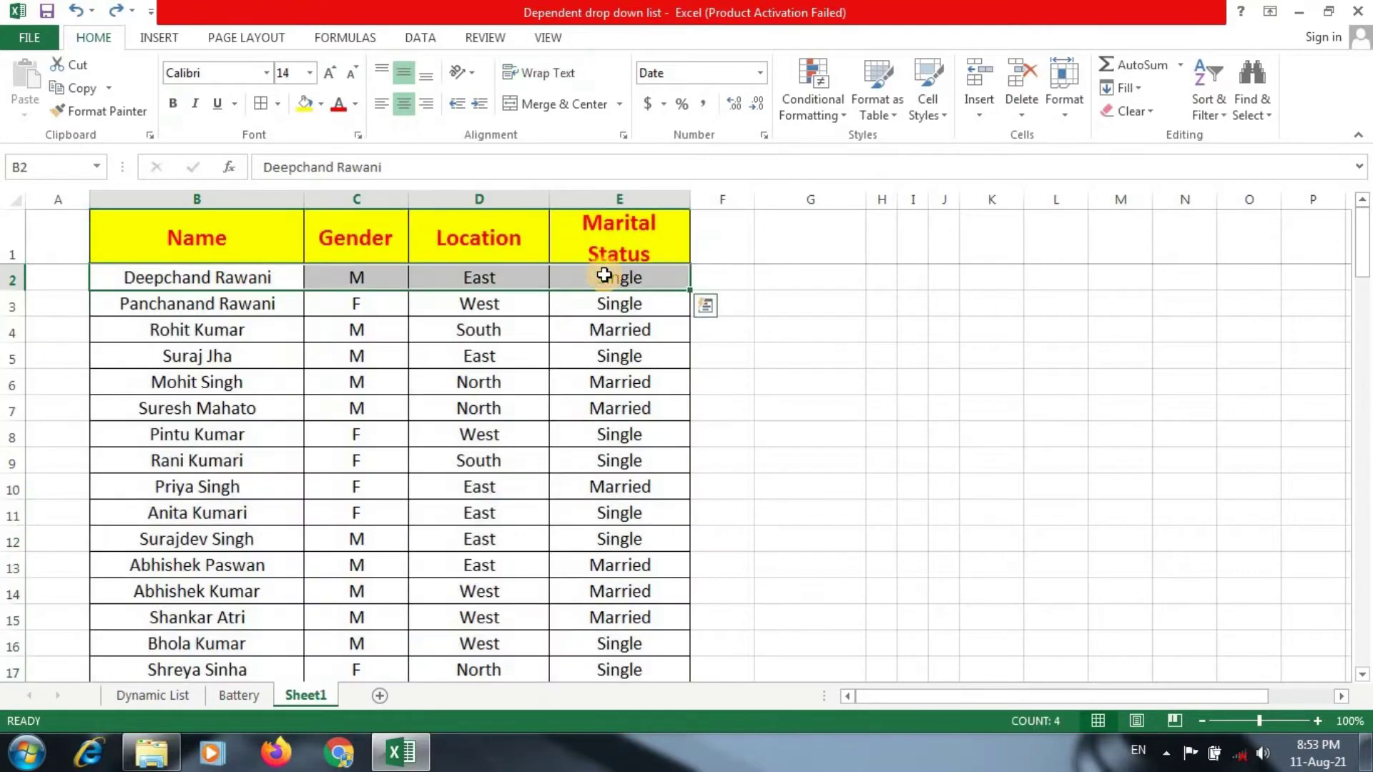
pyautogui.hotkey('ctrl', 'shift', 'Down')
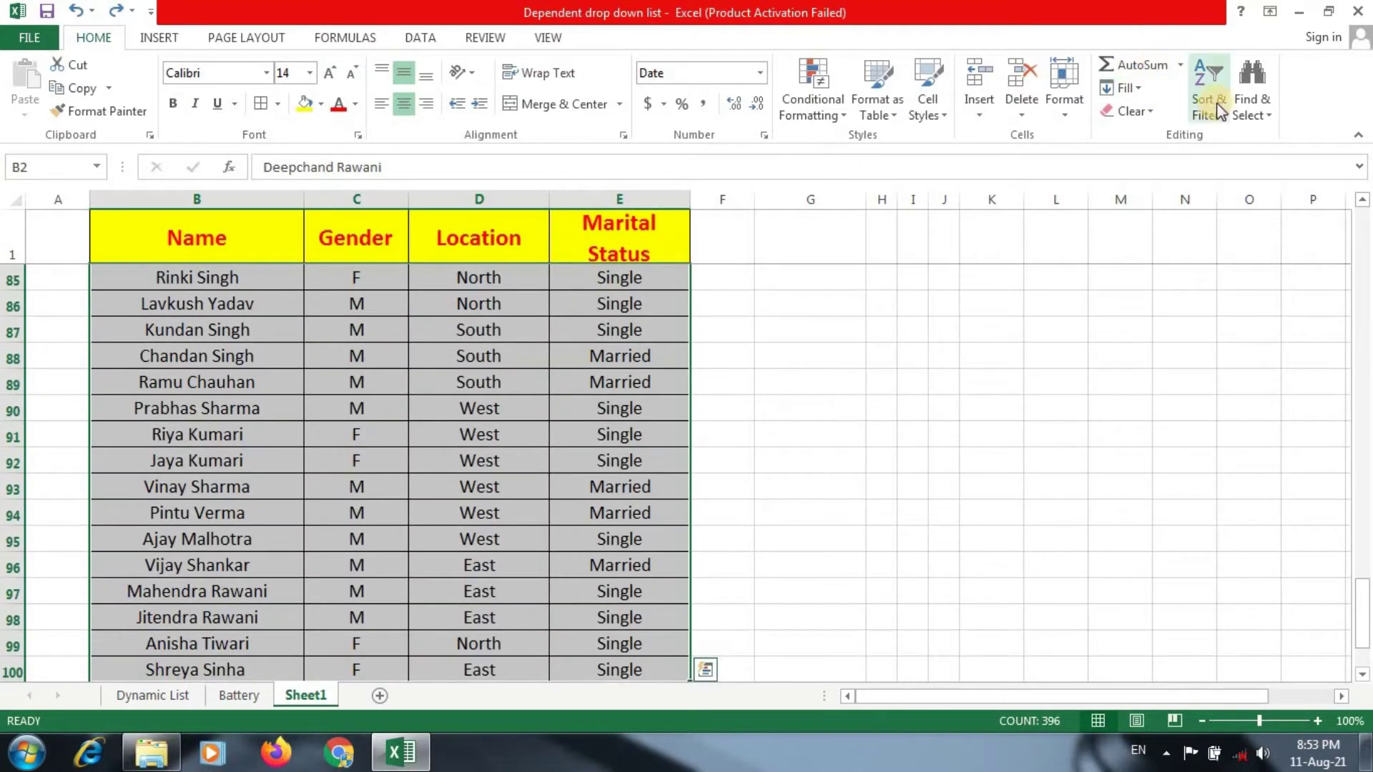
pyautogui.click(1209, 103)
pyautogui.click(1244, 134)
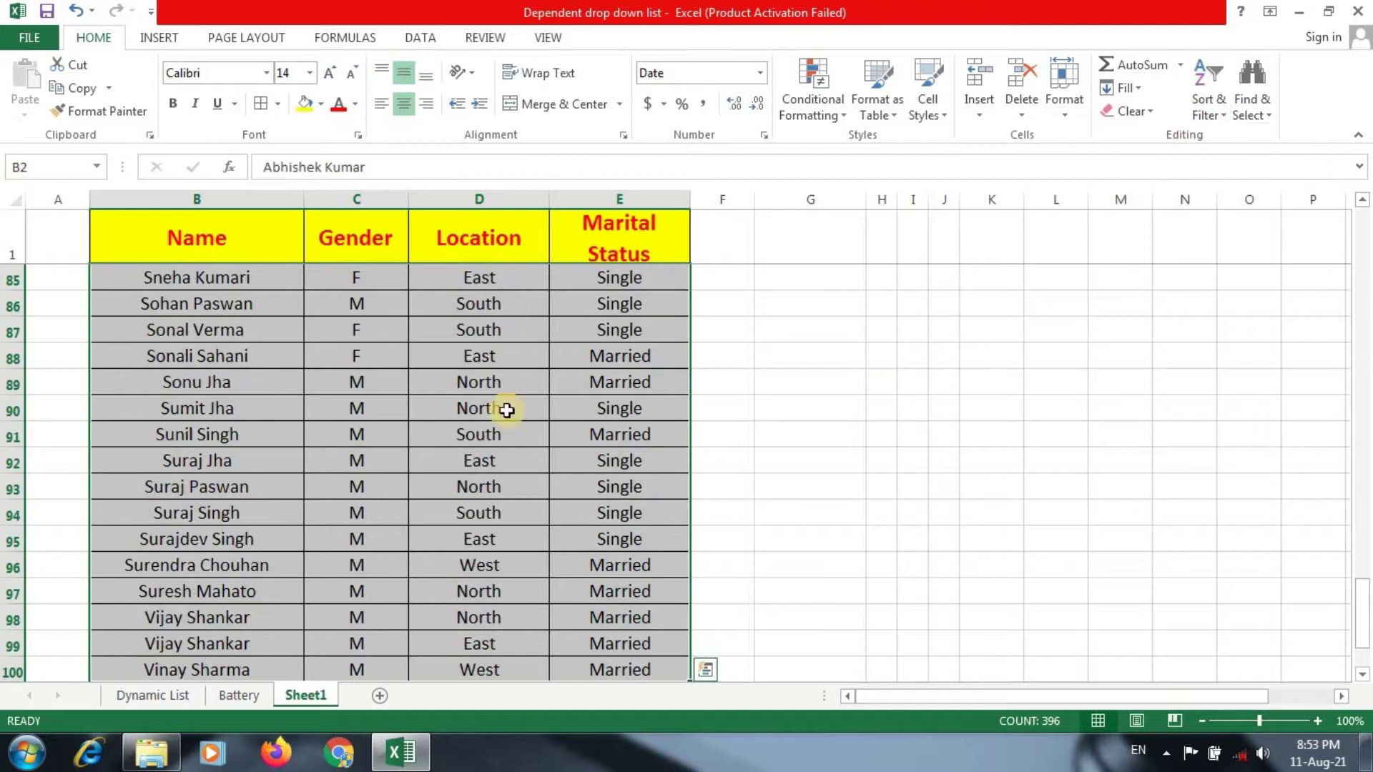
pyautogui.click(1218, 113)
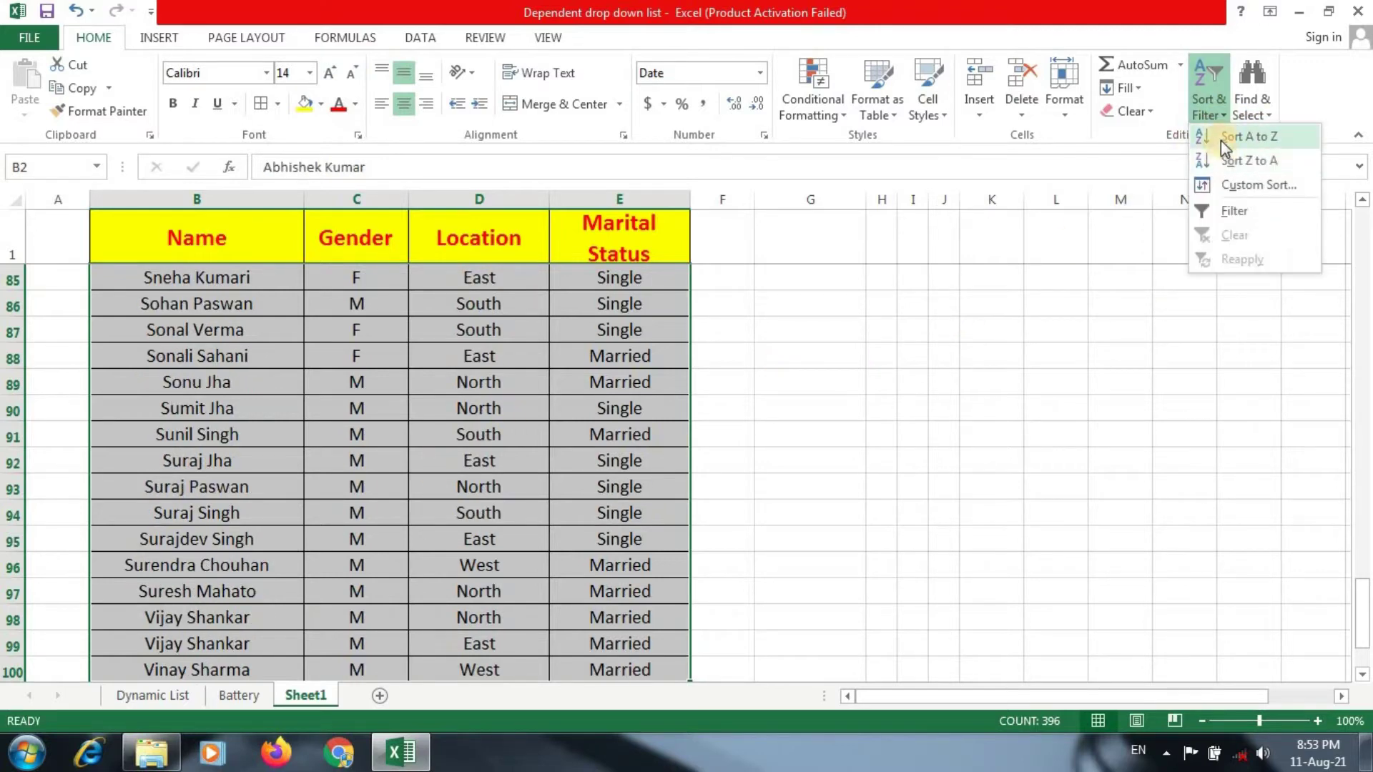
pyautogui.click(1221, 140)
pyautogui.scroll(3, 426, 428)
pyautogui.scroll(20, 427, 428)
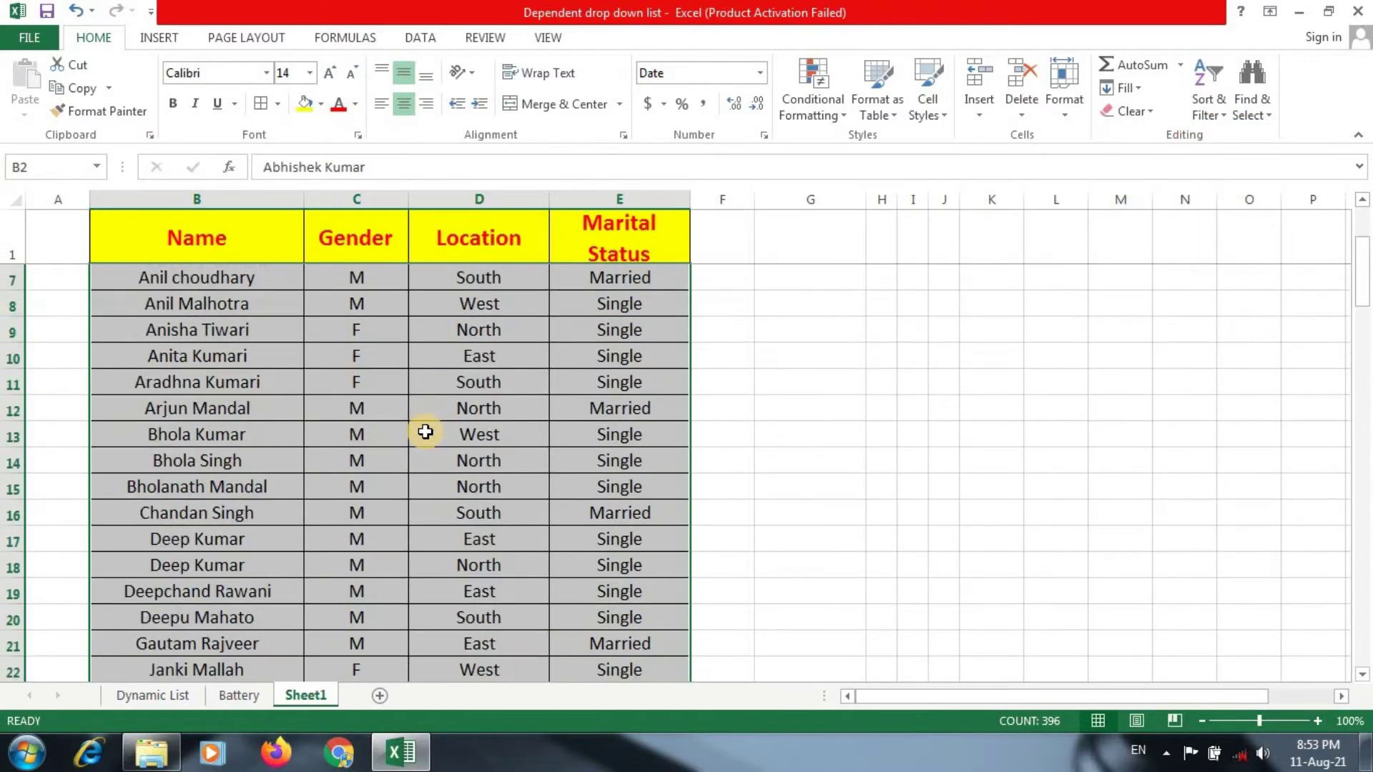
pyautogui.moveTo(357, 383); pyautogui.dragTo(325, 360)
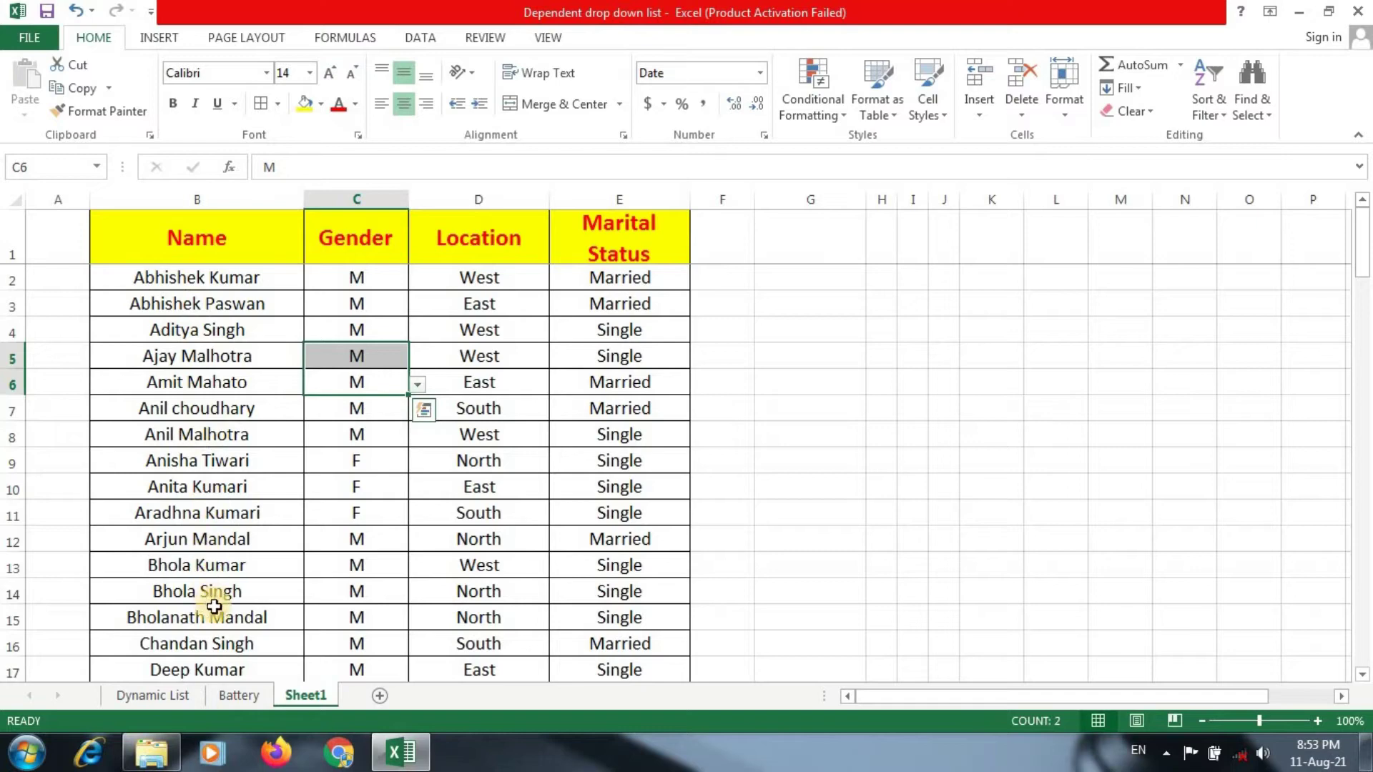
# Undo the A to Z sorting of the data rows to restore the table's original order.
pyautogui.click(475, 277)
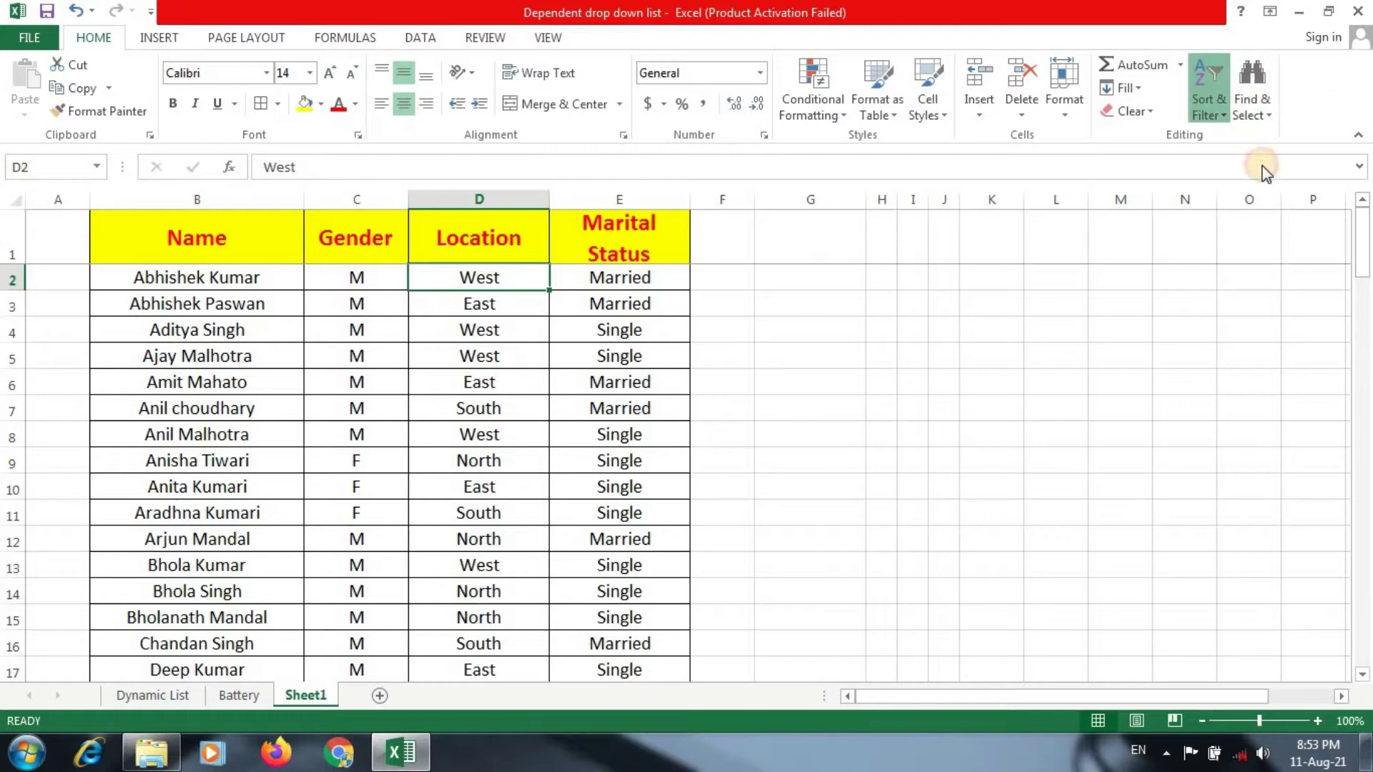
pyautogui.click(1208, 91)
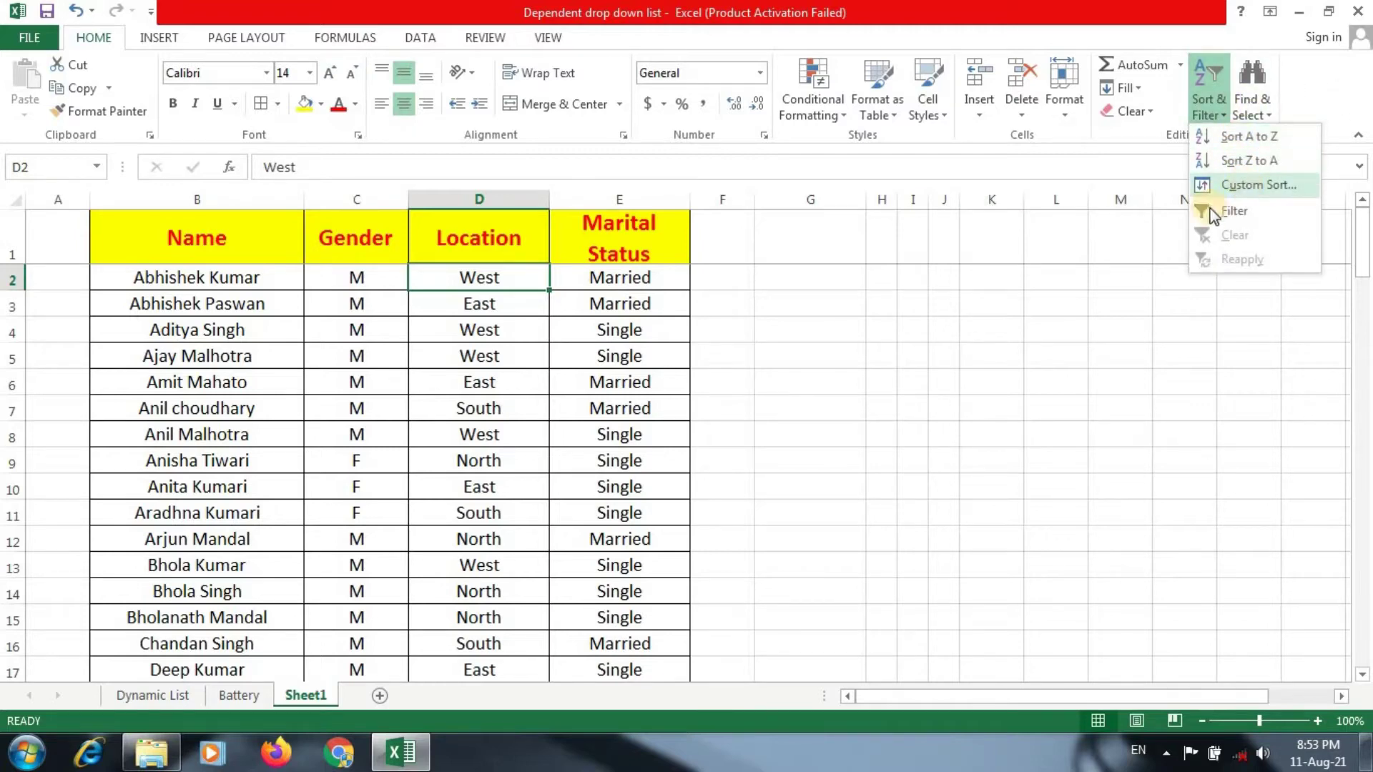
pyautogui.click(749, 404)
pyautogui.hotkey('ctrl', 'z')
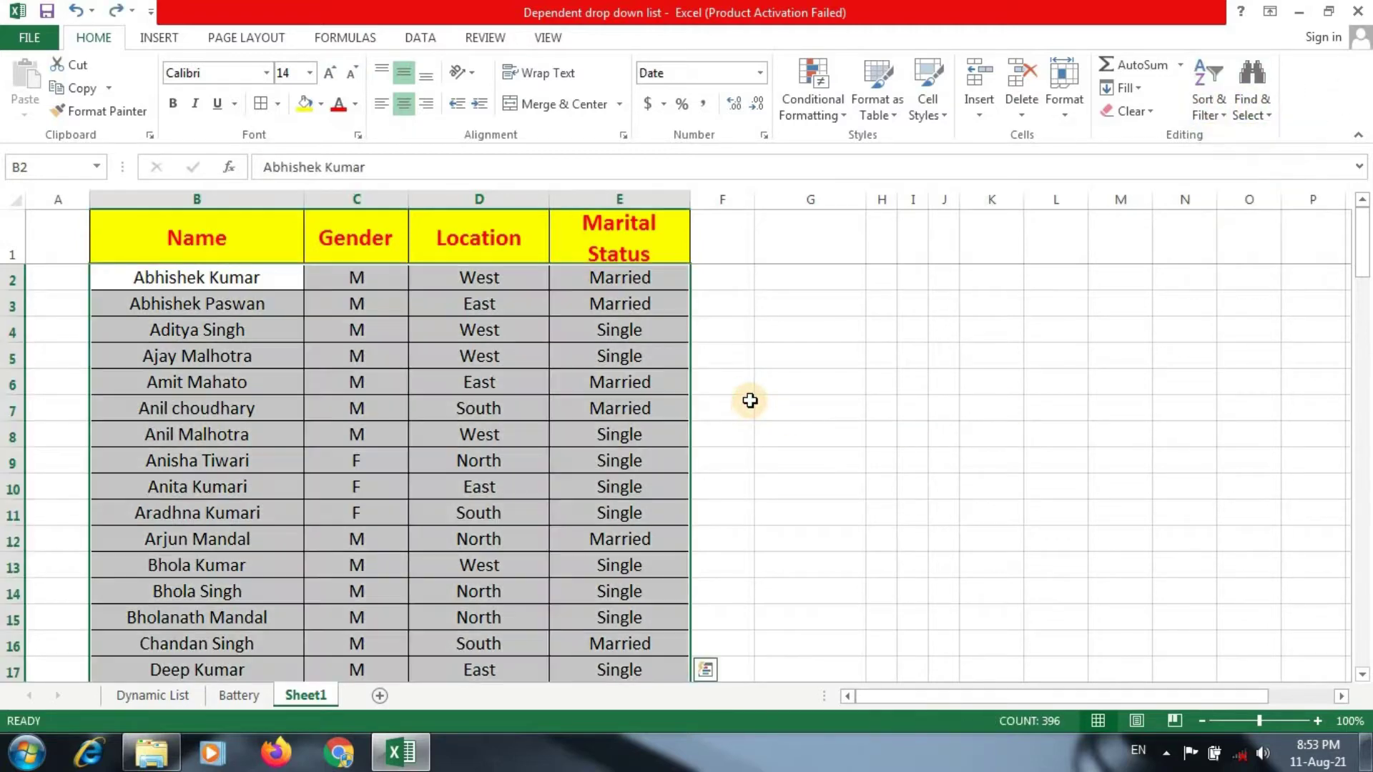
pyautogui.hotkey('ctrl', 'z')
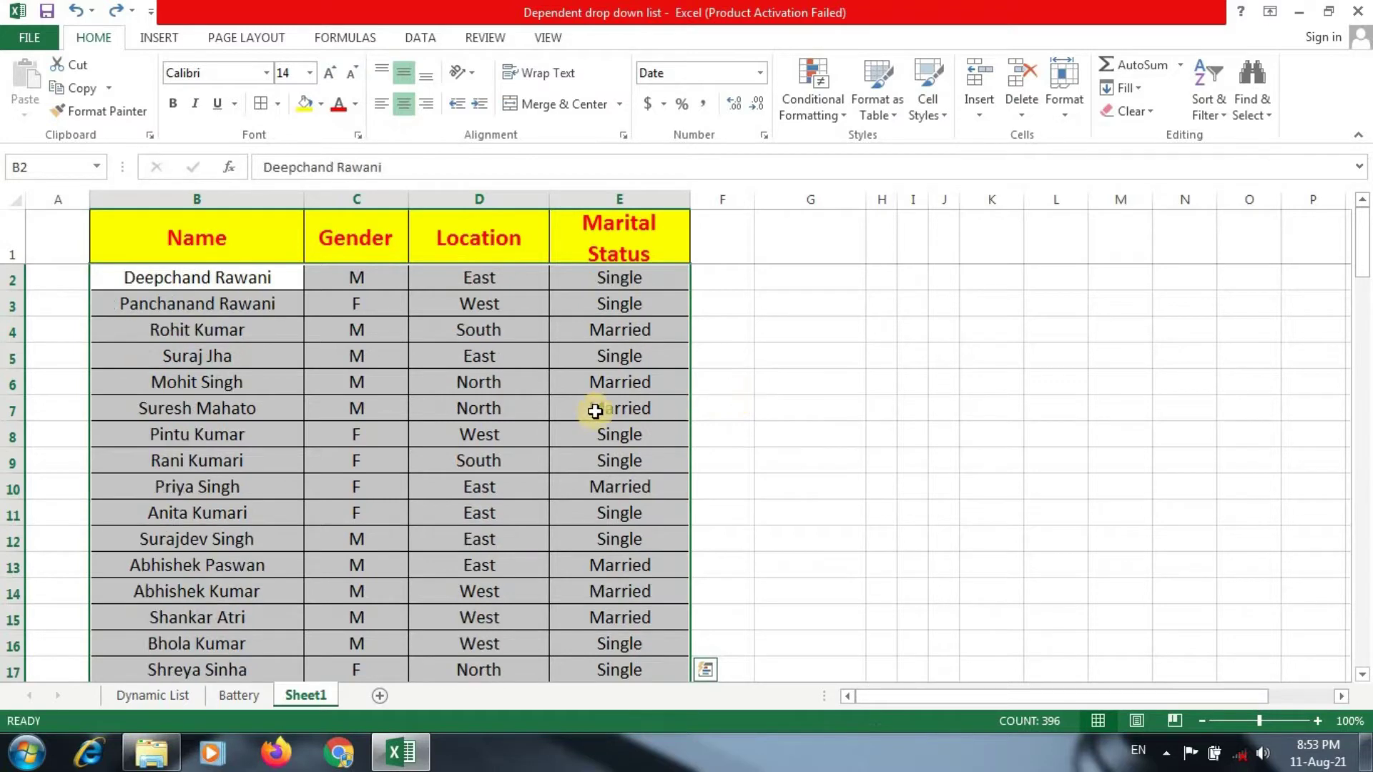
# Open a custom sort for the whole four-column table, including the header row, and keep the Sort dialog clear of the data.
pyautogui.moveTo(171, 238); pyautogui.dragTo(579, 243)
pyautogui.hotkey('ctrl', 'shift', 'Down')
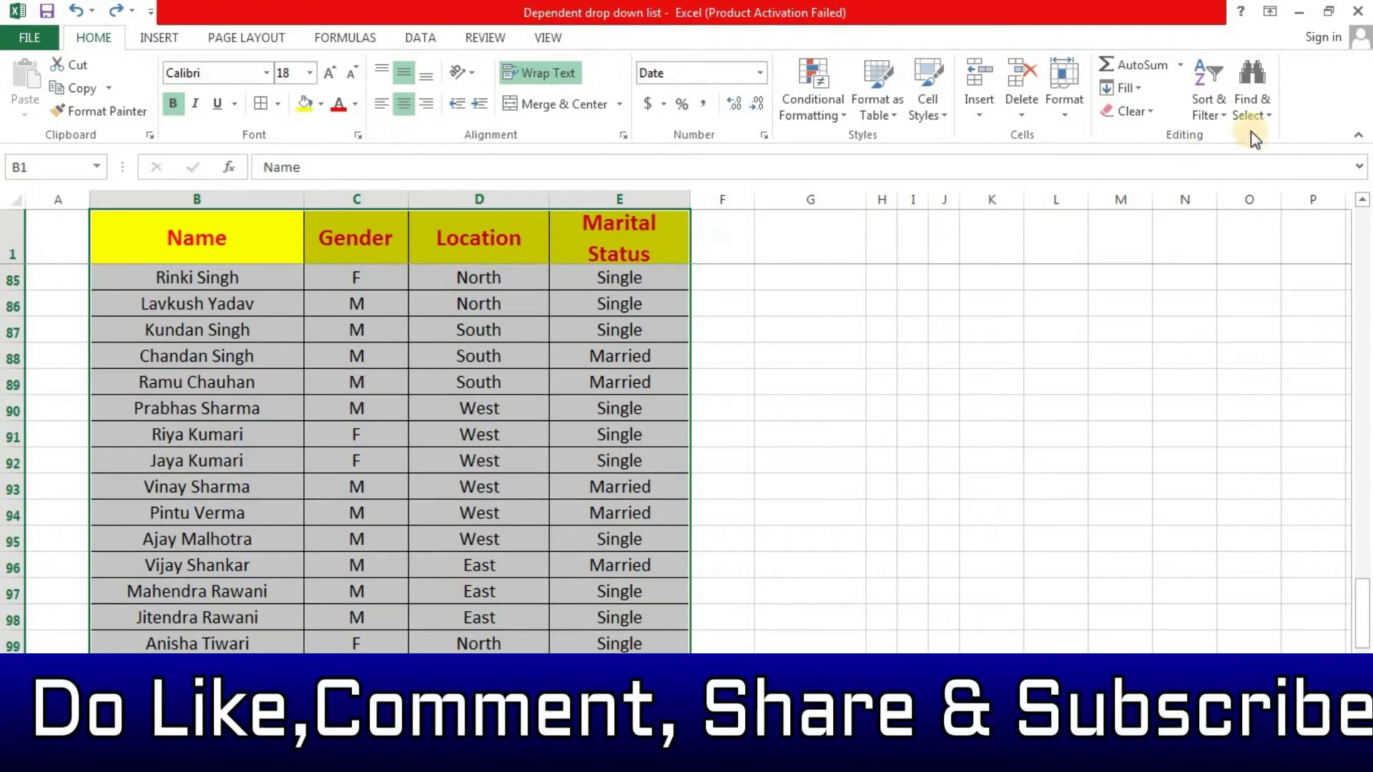
pyautogui.click(1223, 119)
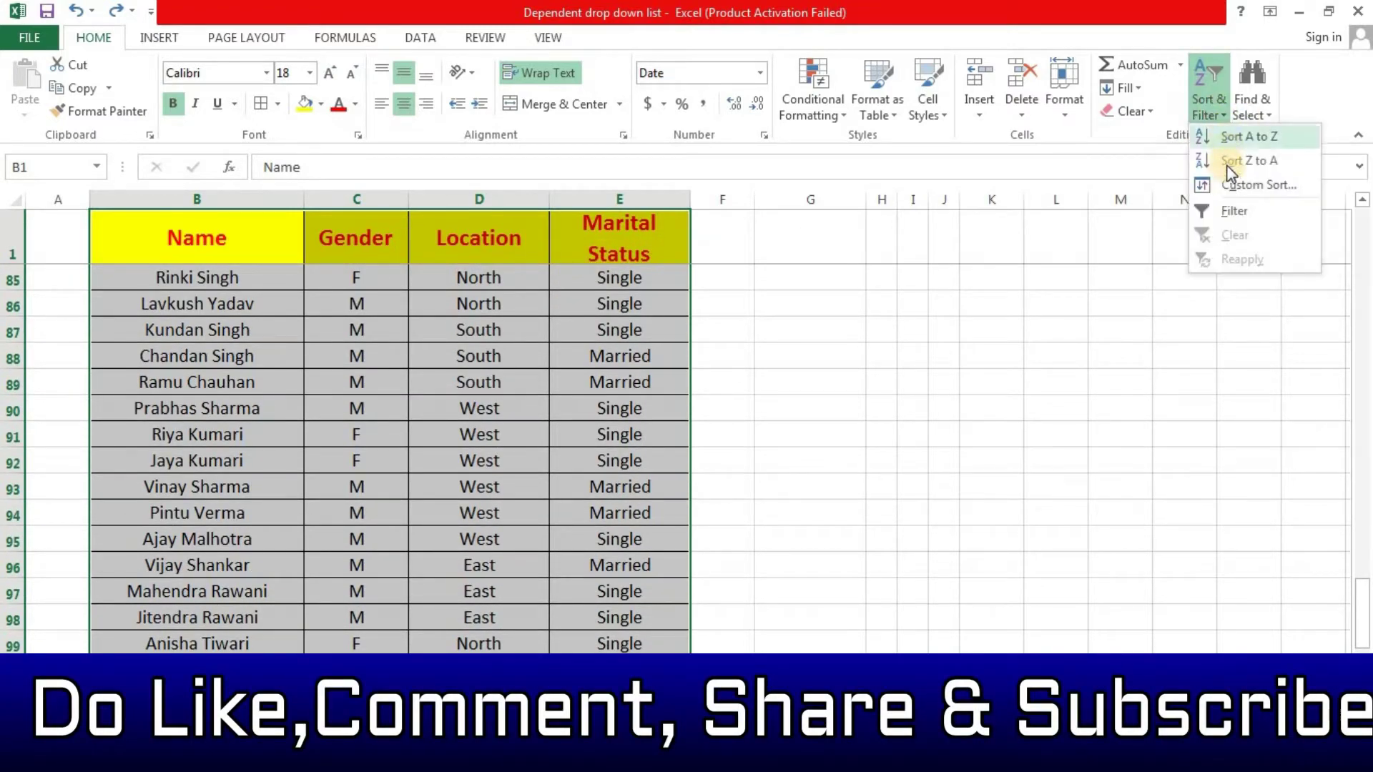
pyautogui.click(1225, 185)
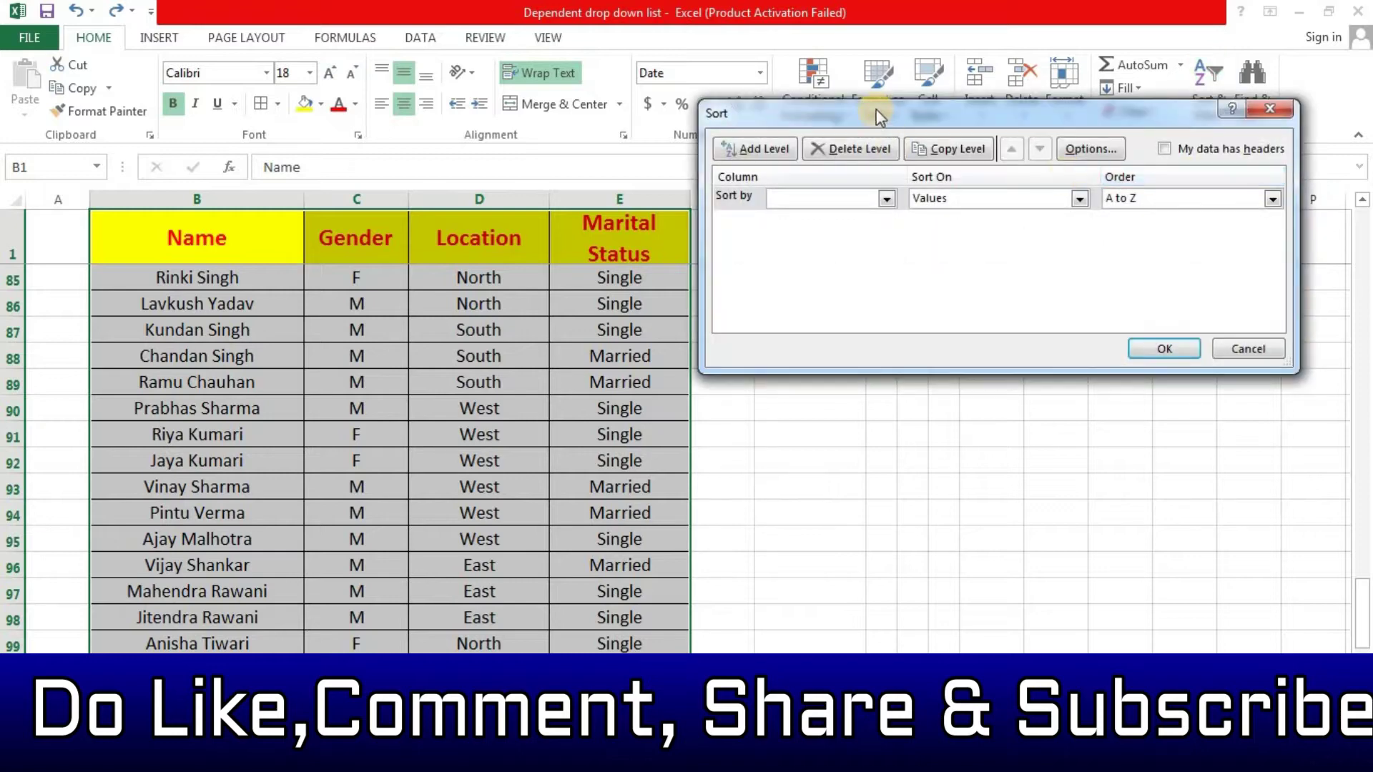
pyautogui.moveTo(874, 113); pyautogui.dragTo(727, 316)
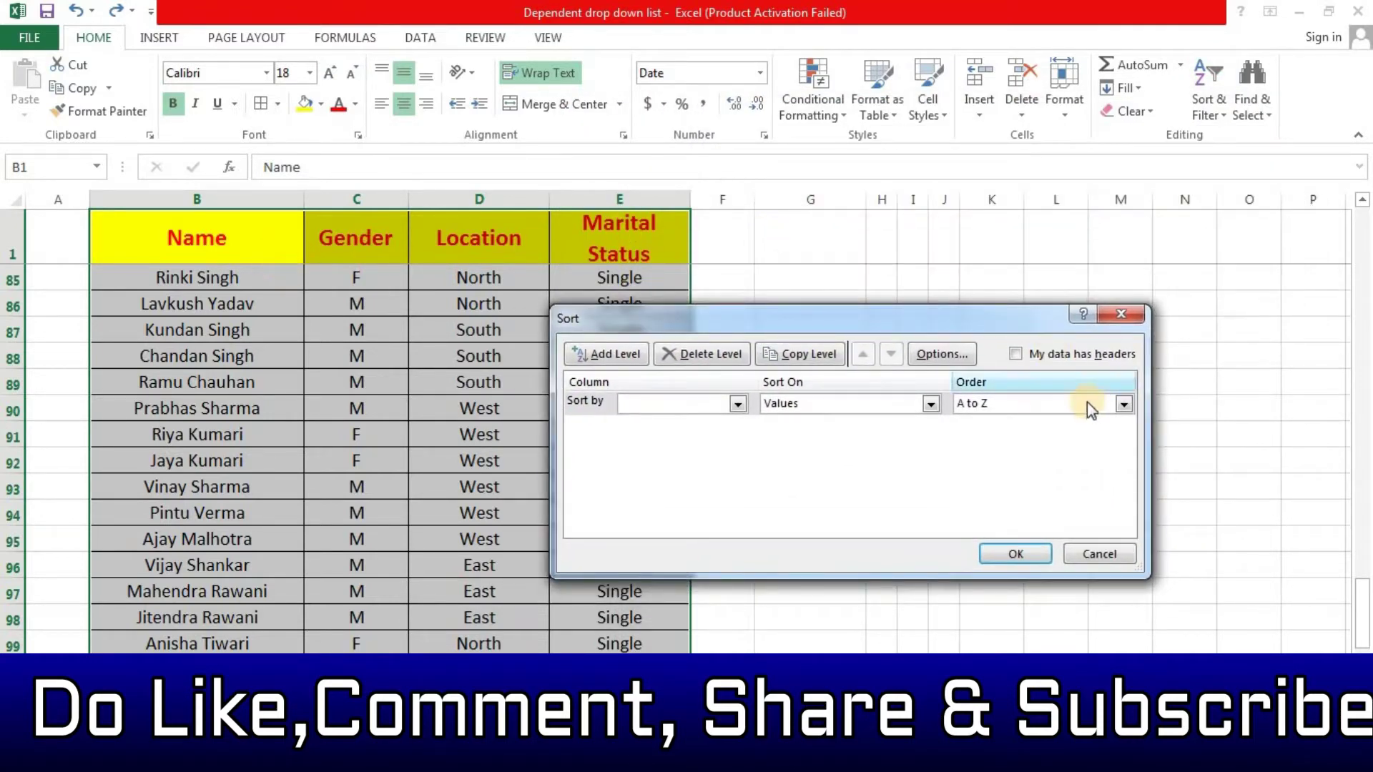
# Turn the My data has headers option on and back off to compare which rows the sort covers.
pyautogui.click(1023, 354)
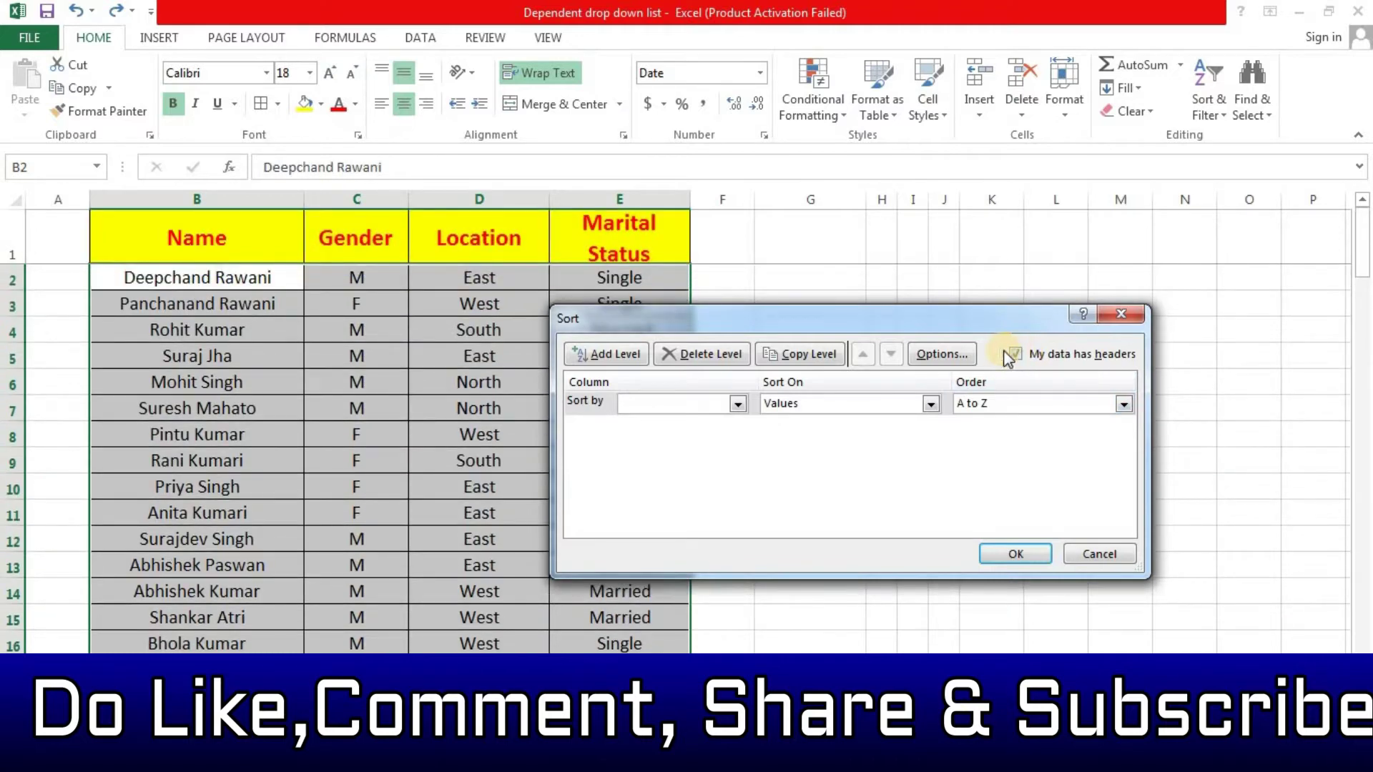
pyautogui.moveTo(962, 321); pyautogui.dragTo(1113, 227)
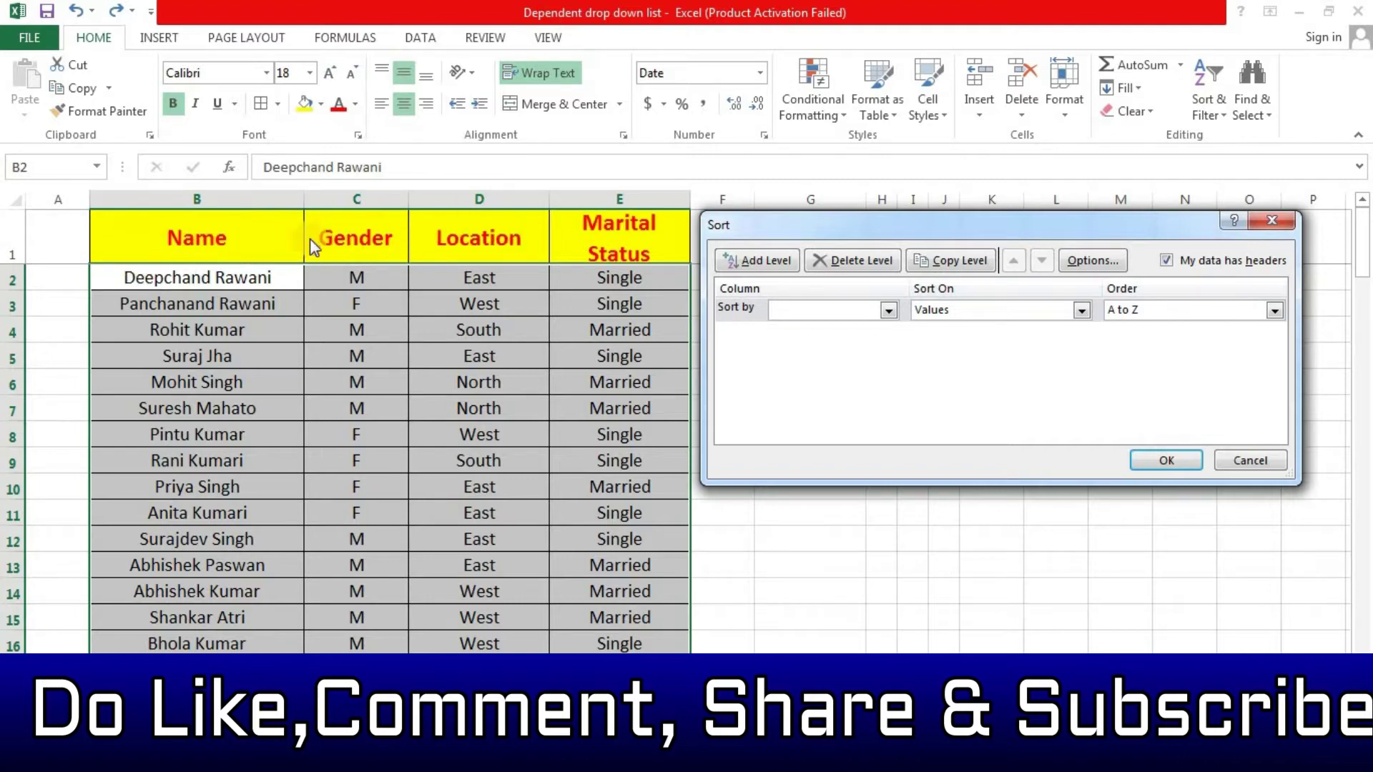
pyautogui.click(1167, 261)
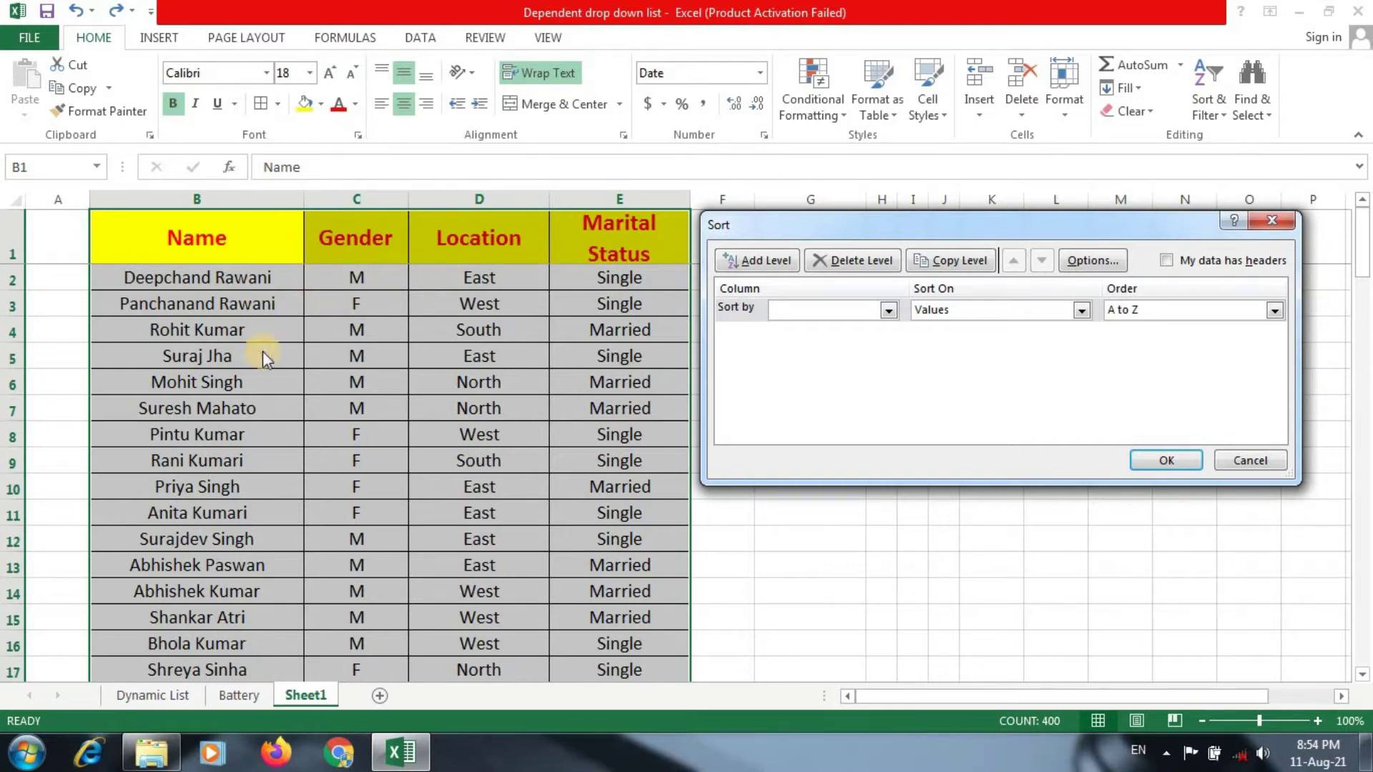
# Mark the data as having headers and choose Location as the column to sort by.
pyautogui.click(1166, 260)
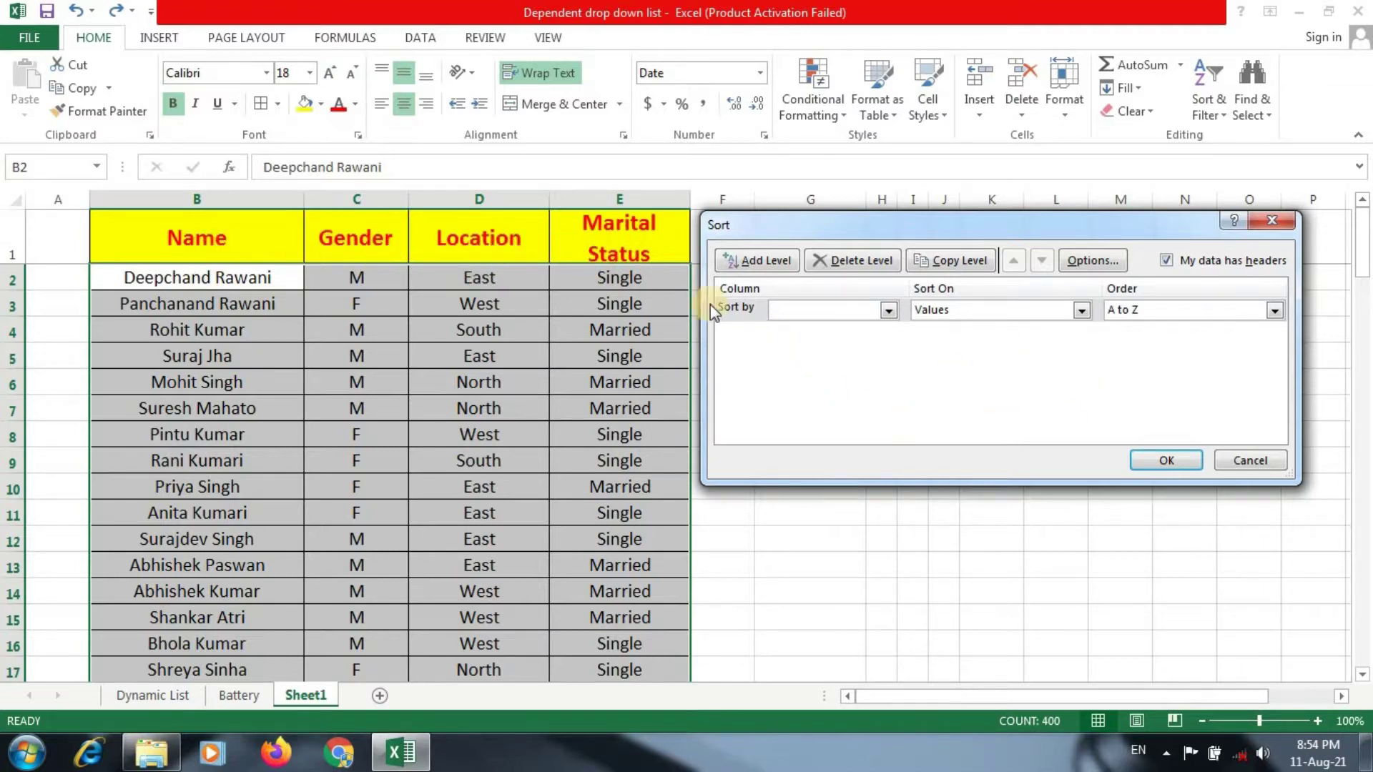
pyautogui.click(809, 310)
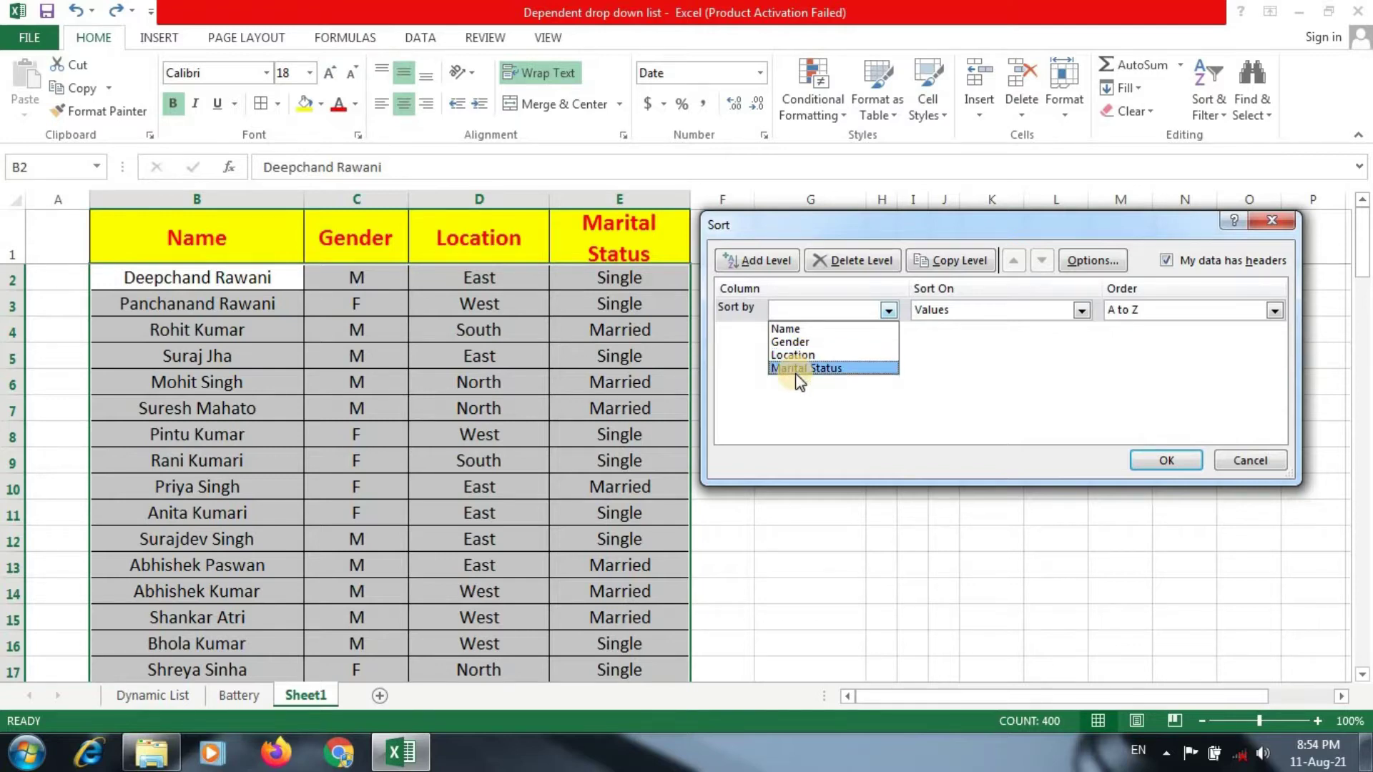
pyautogui.click(785, 354)
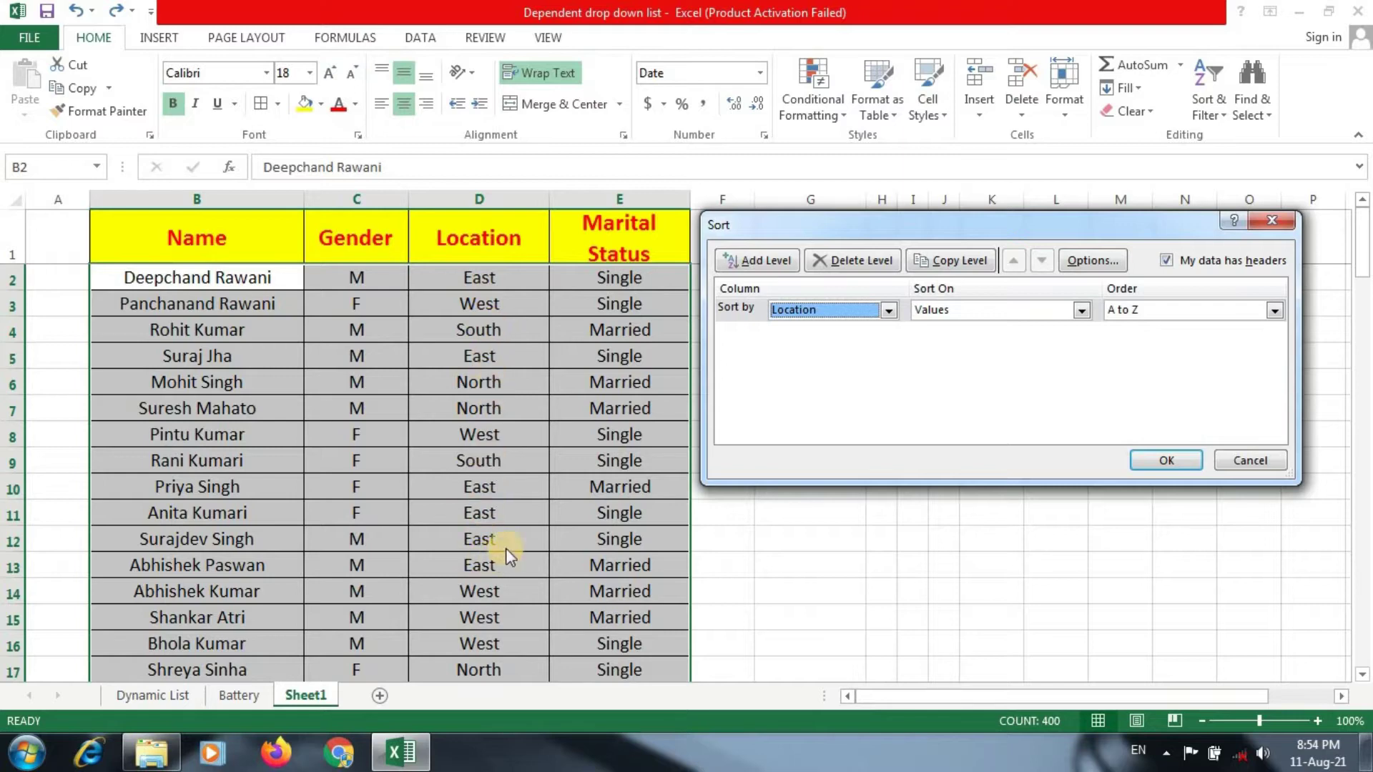
# Look through the Sort On options for the Location level and keep Values.
pyautogui.click(961, 312)
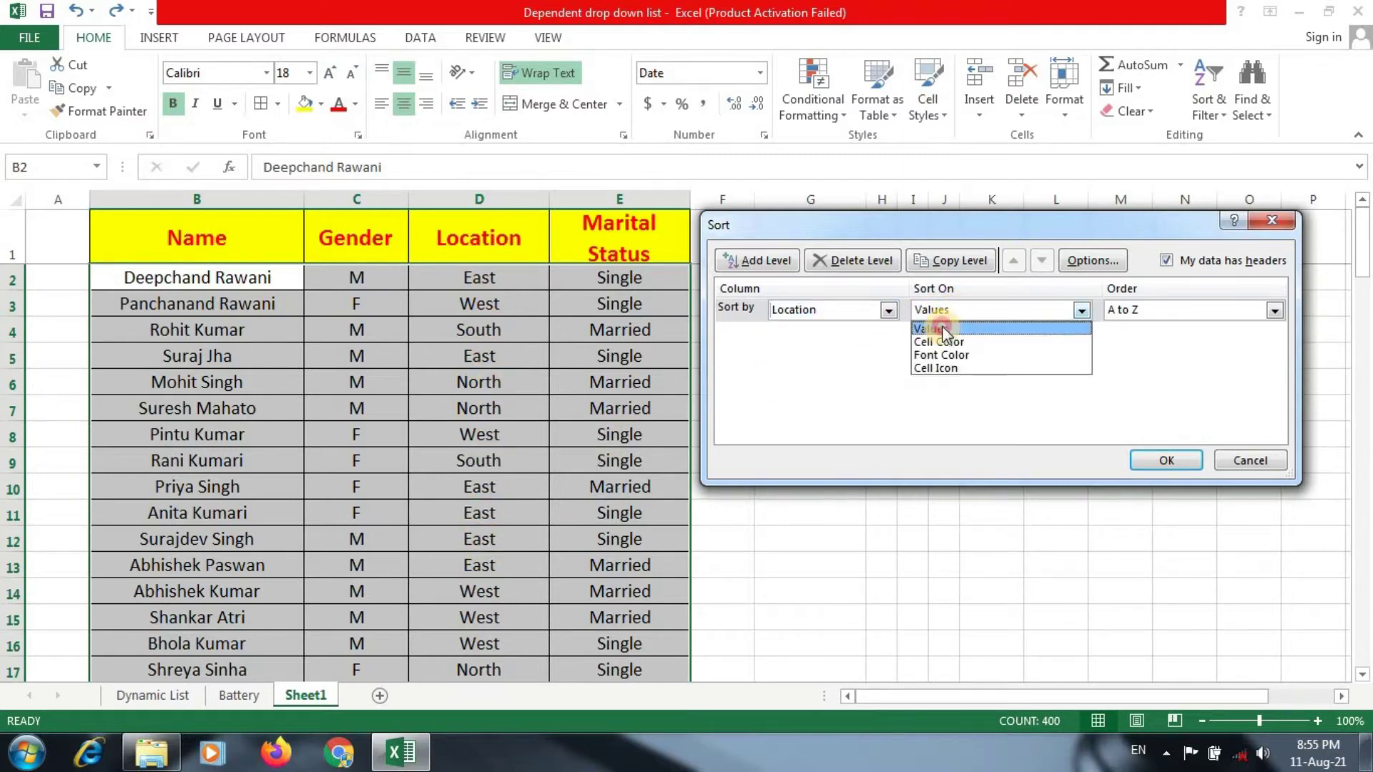
pyautogui.click(938, 328)
pyautogui.click(963, 313)
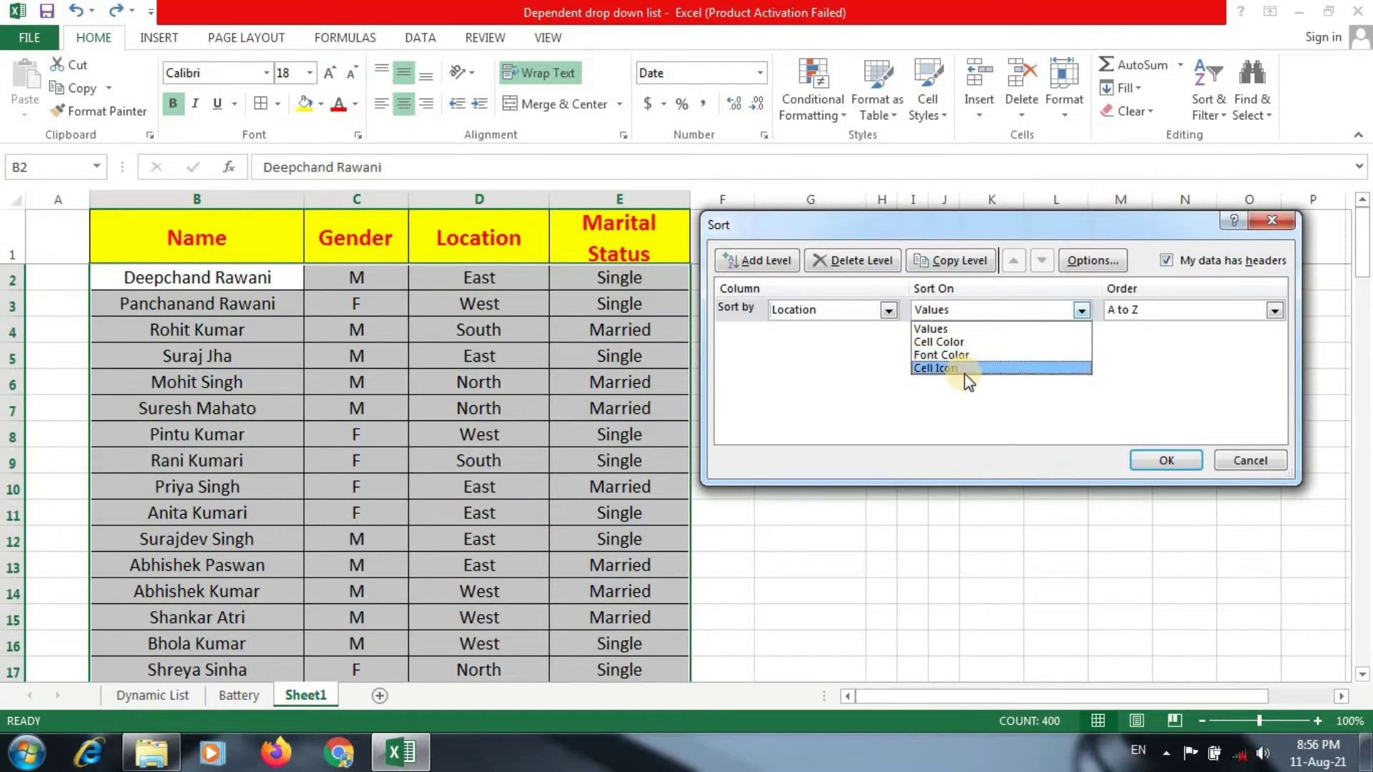
pyautogui.click(933, 329)
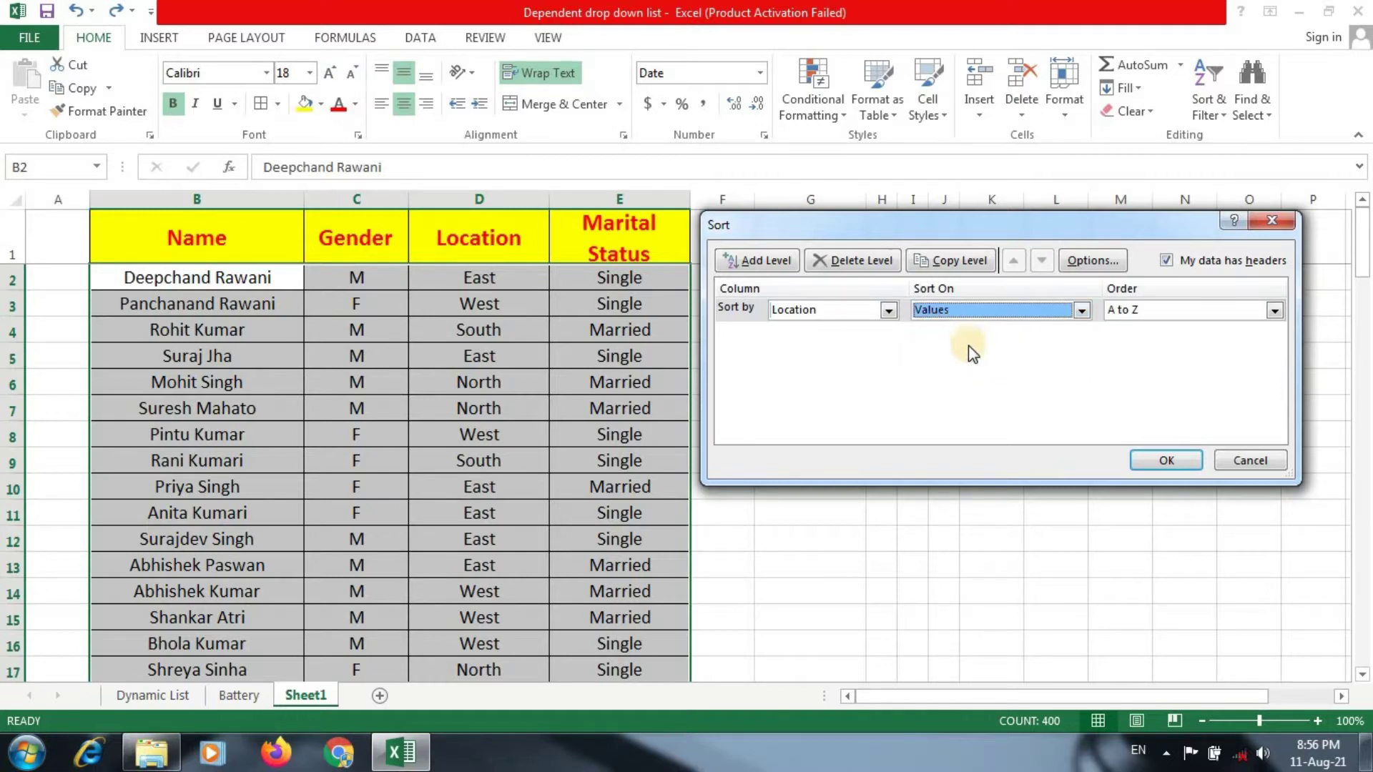
pyautogui.click(986, 312)
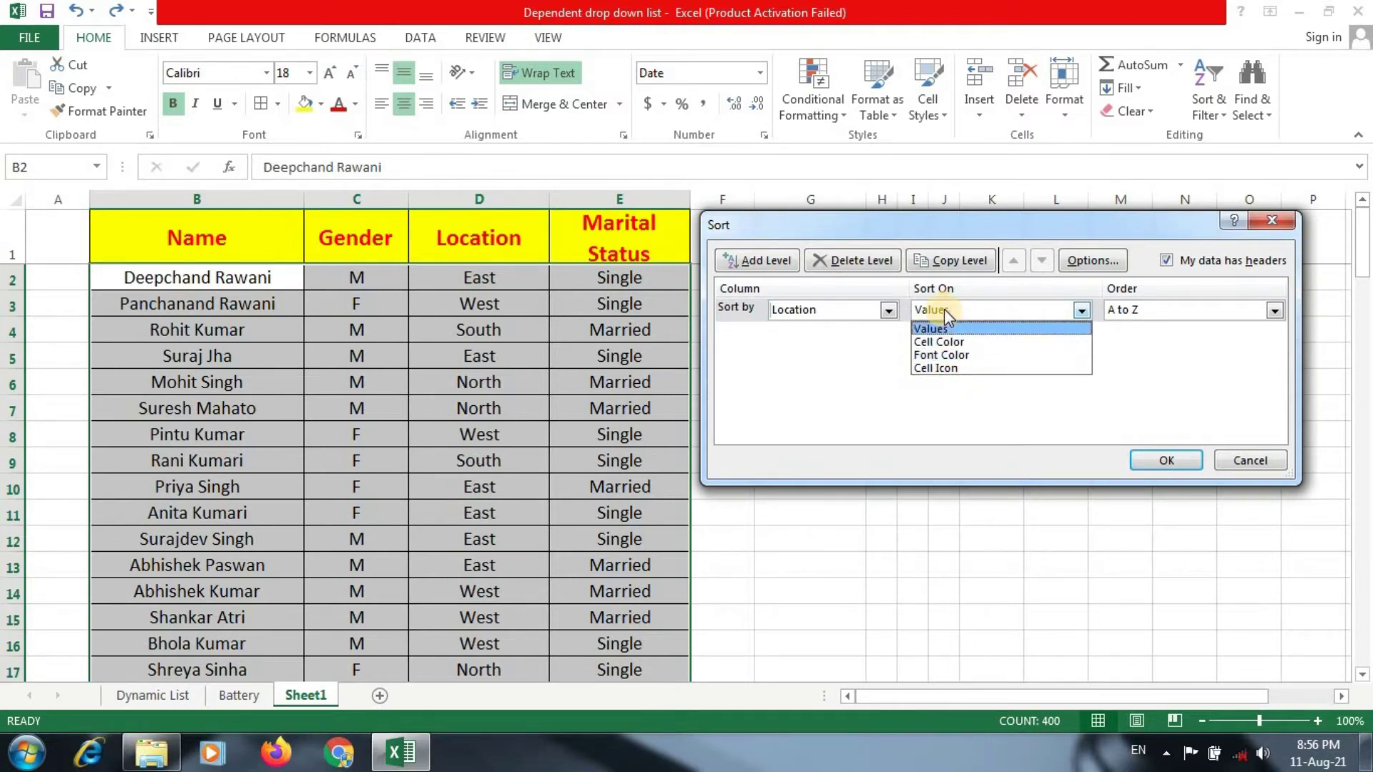
pyautogui.click(965, 309)
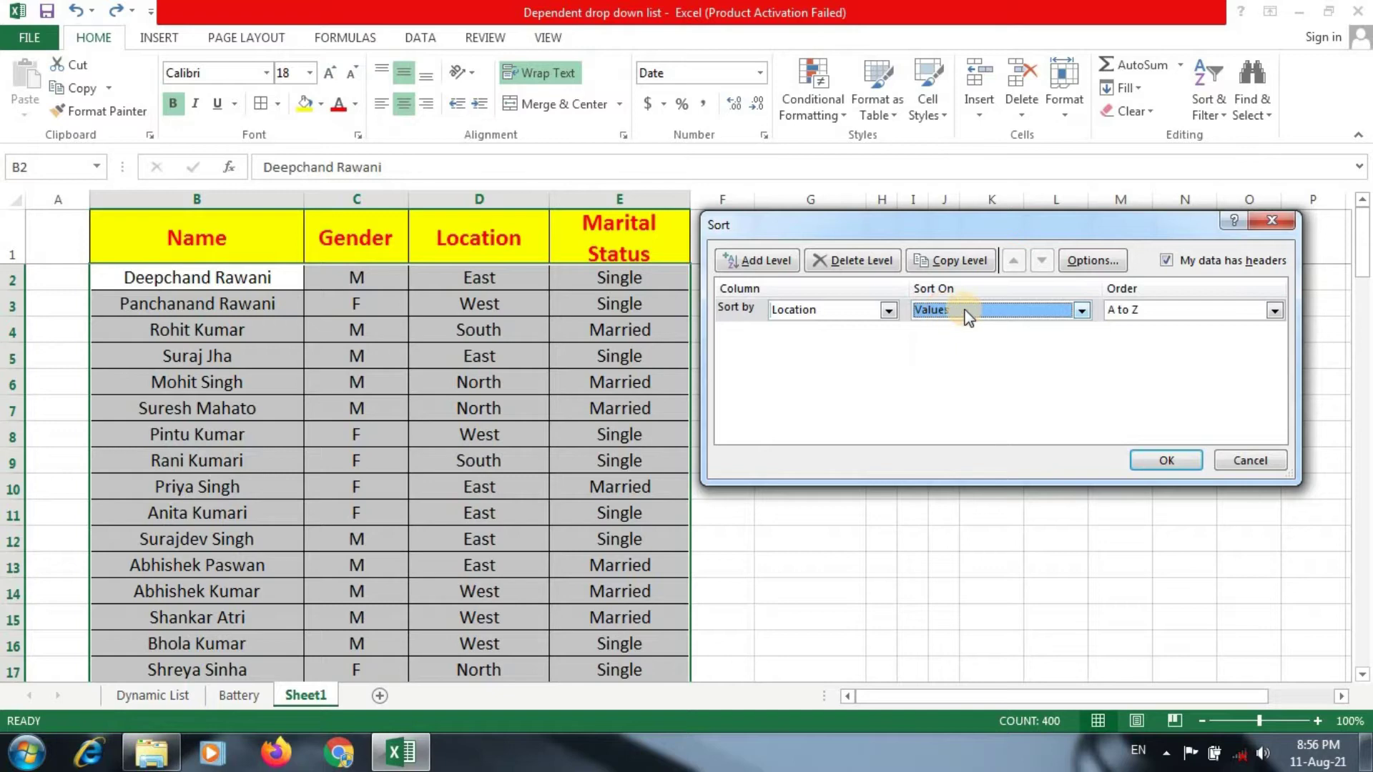
# Set the Location level's order to A to Z and apply the custom sort.
pyautogui.click(1137, 309)
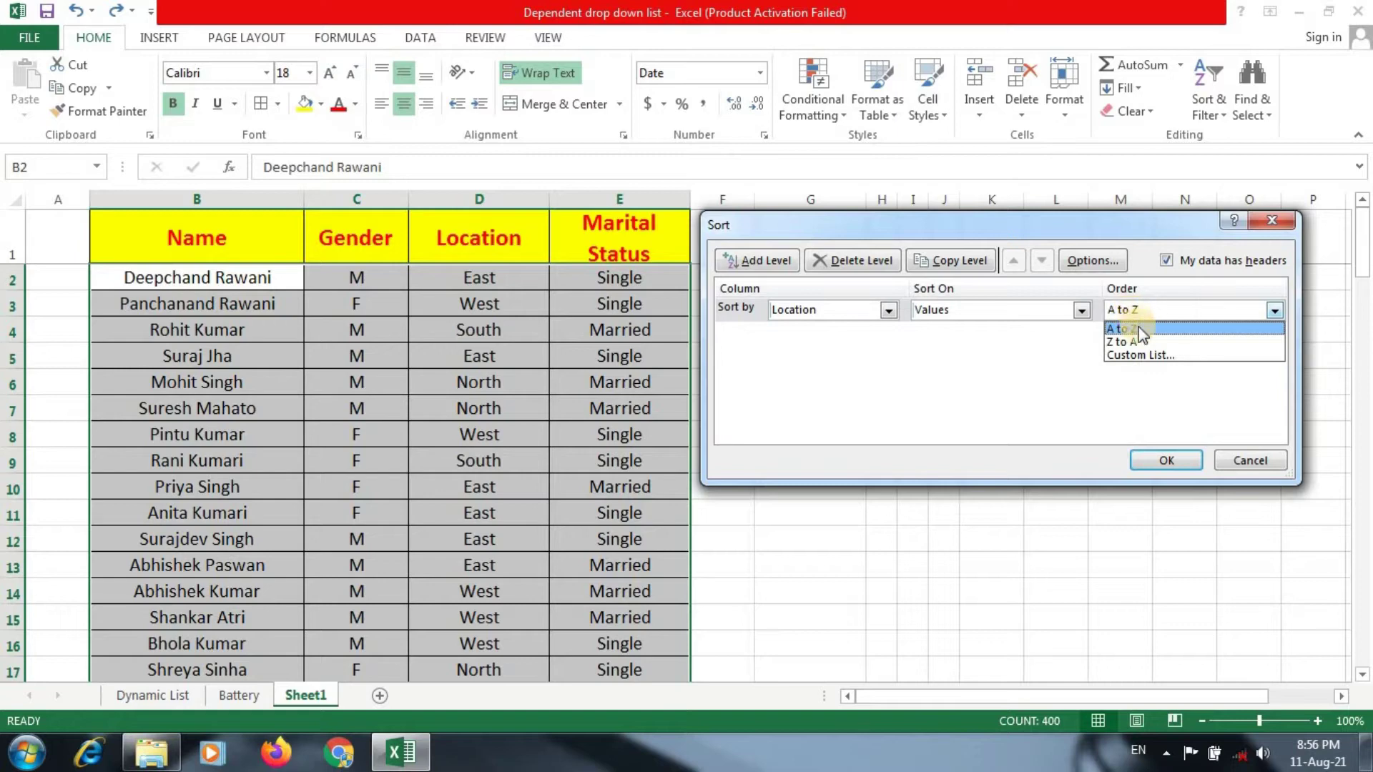
pyautogui.click(1133, 328)
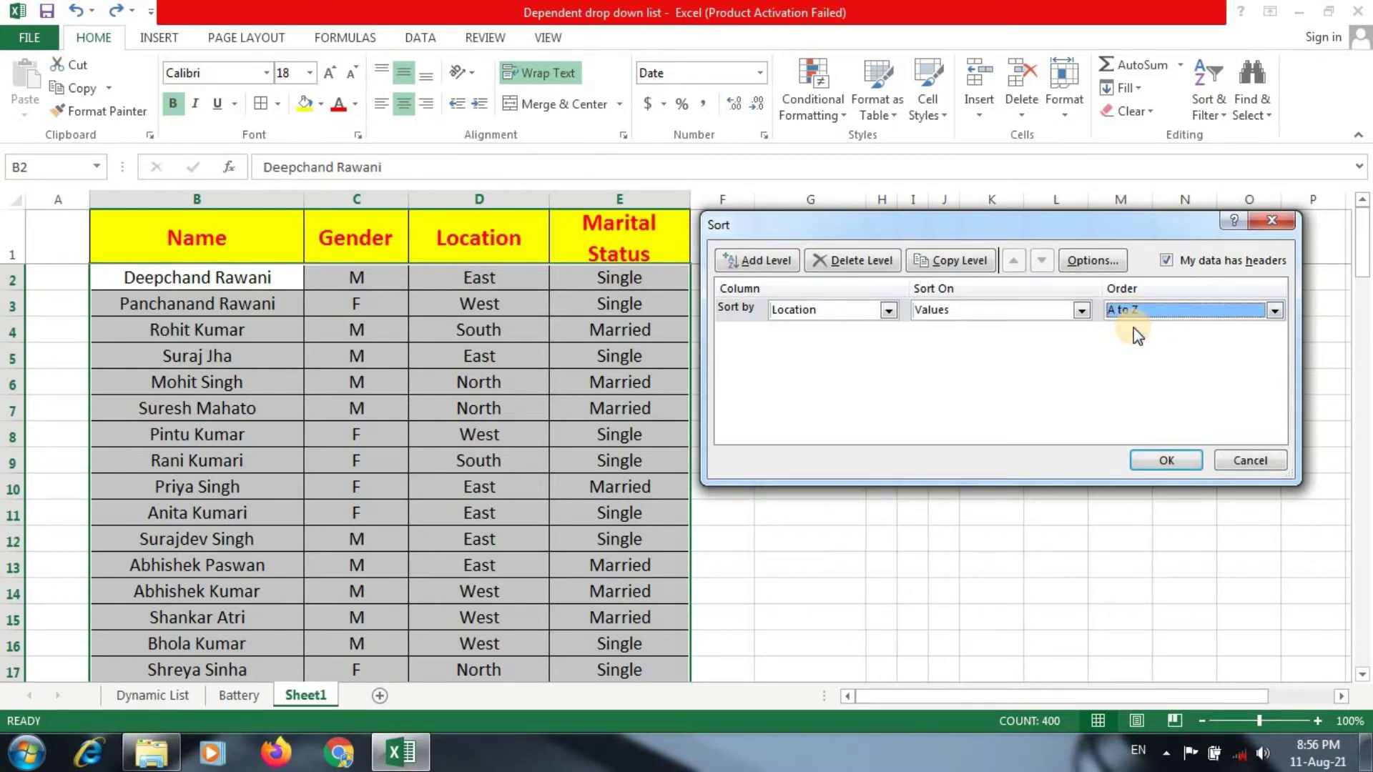
pyautogui.click(1159, 459)
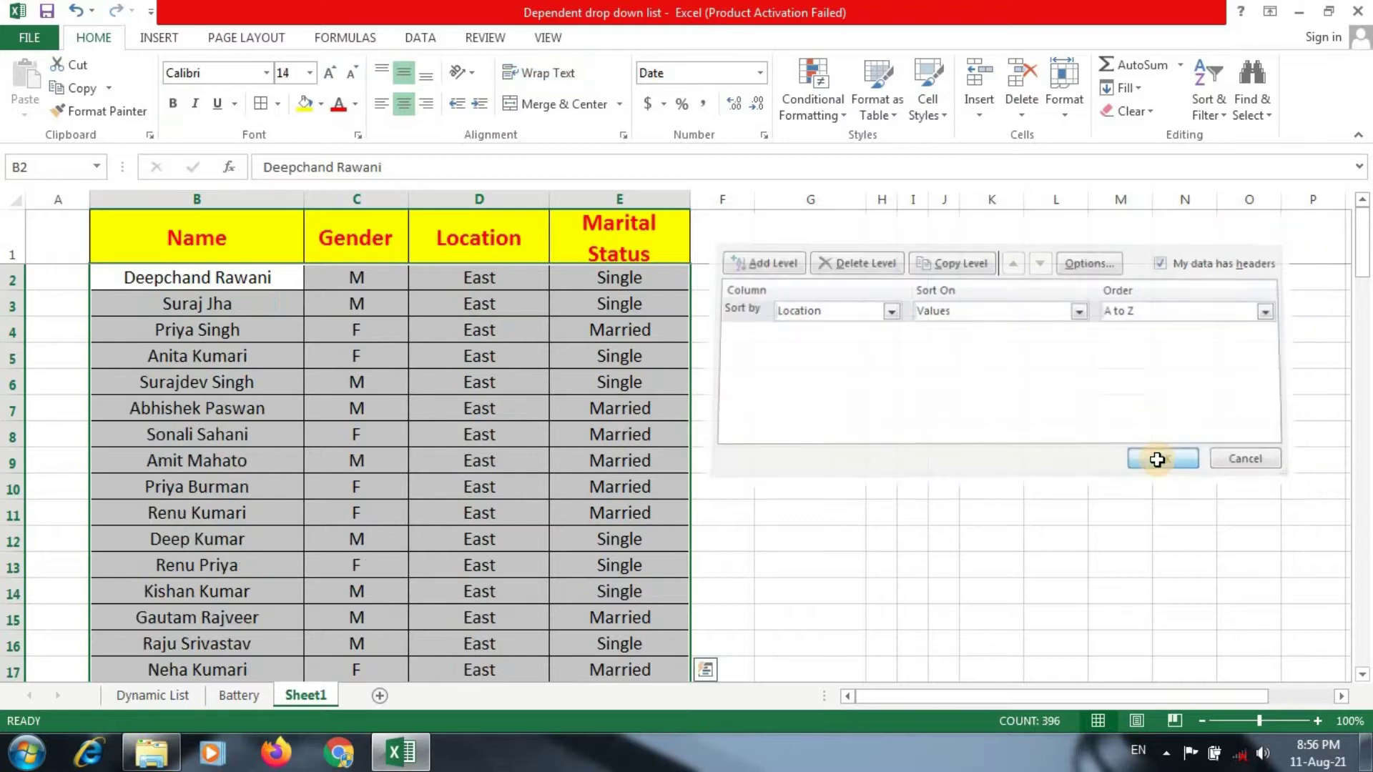
# Examine the Location column from the first to the last row to check how the locations are grouped.
pyautogui.click(493, 280)
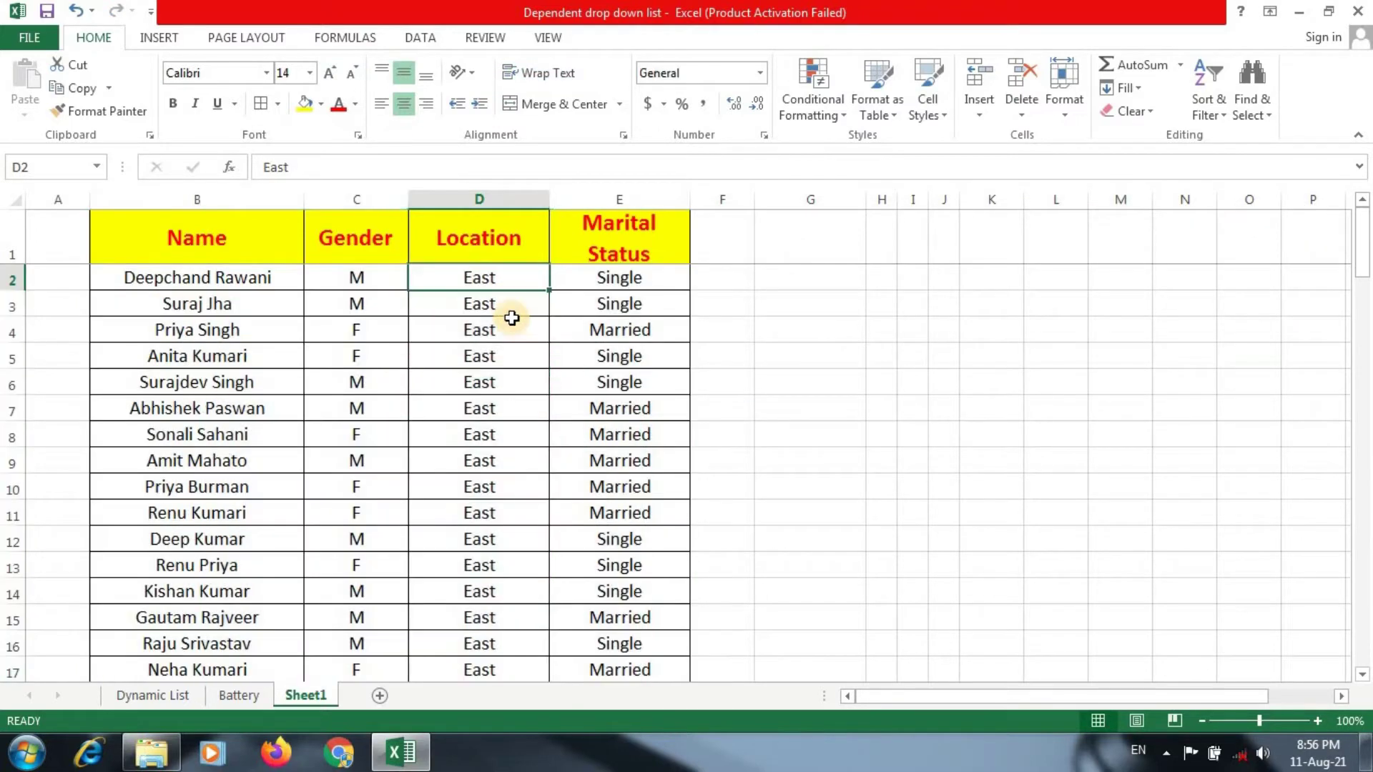
pyautogui.scroll(-2, 501, 336)
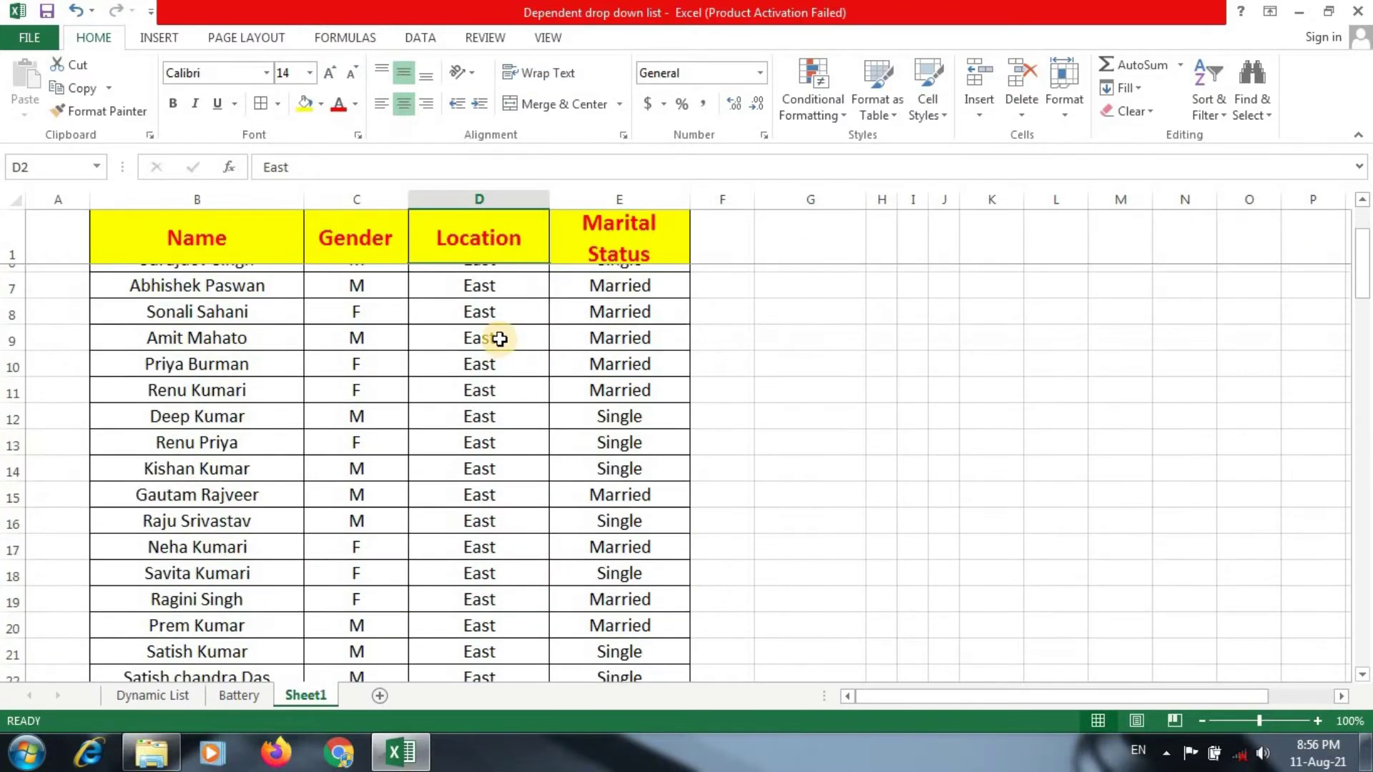
pyautogui.scroll(-6, 499, 339)
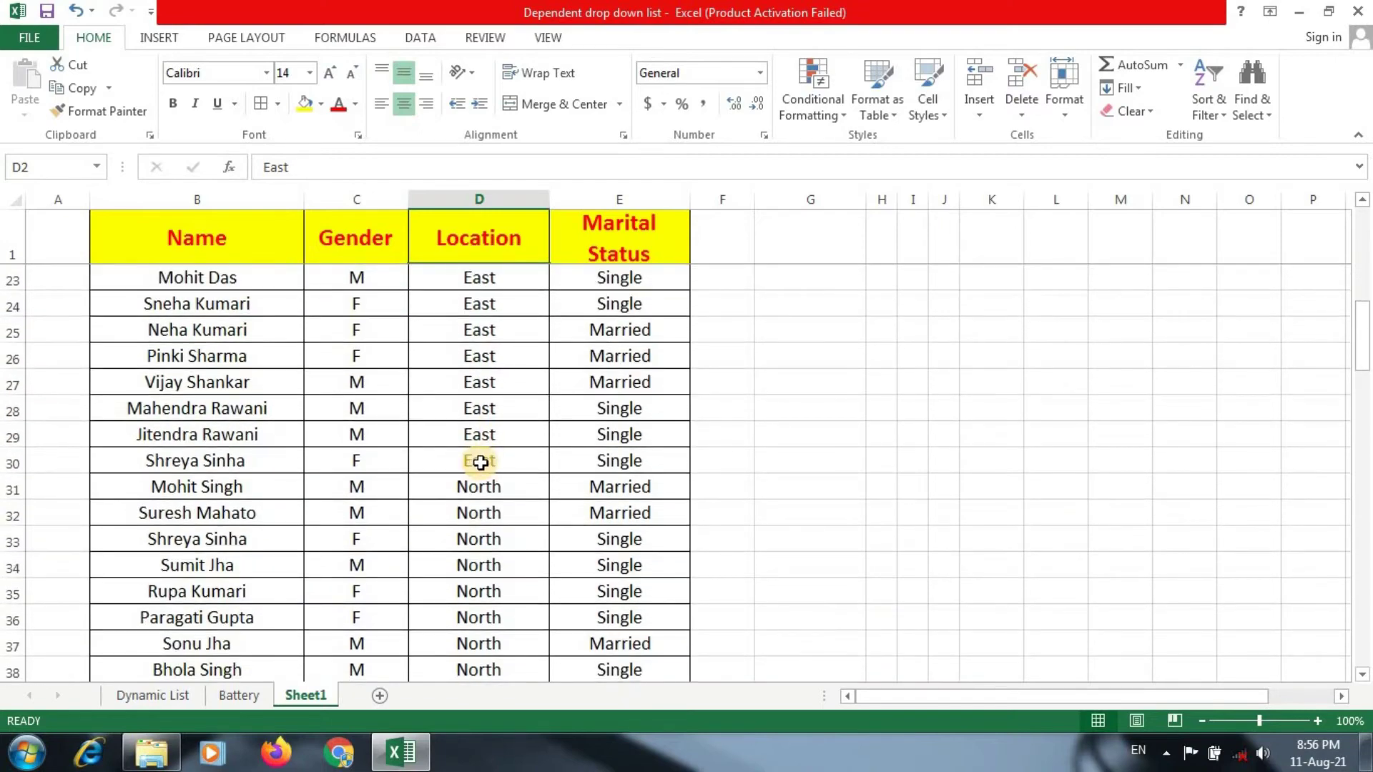
pyautogui.click(508, 453)
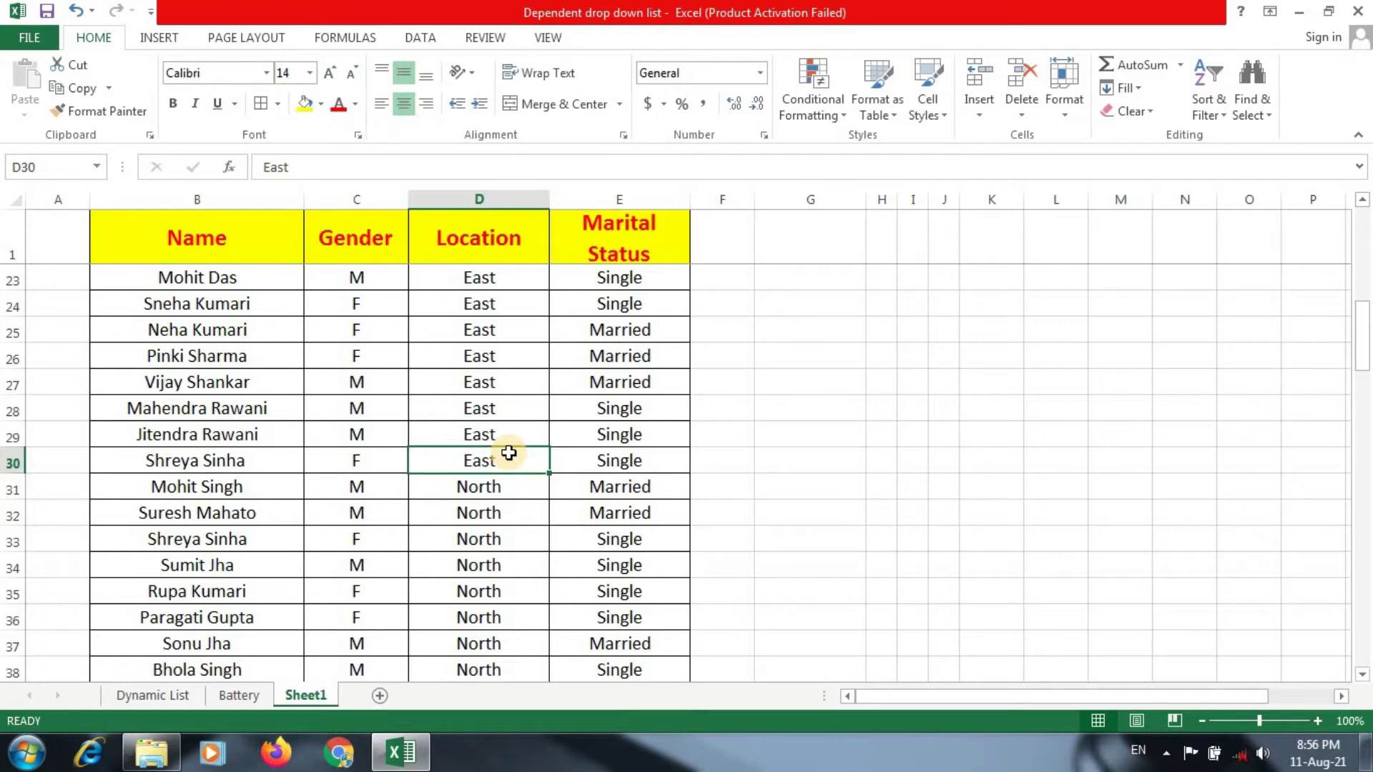
pyautogui.click(472, 483)
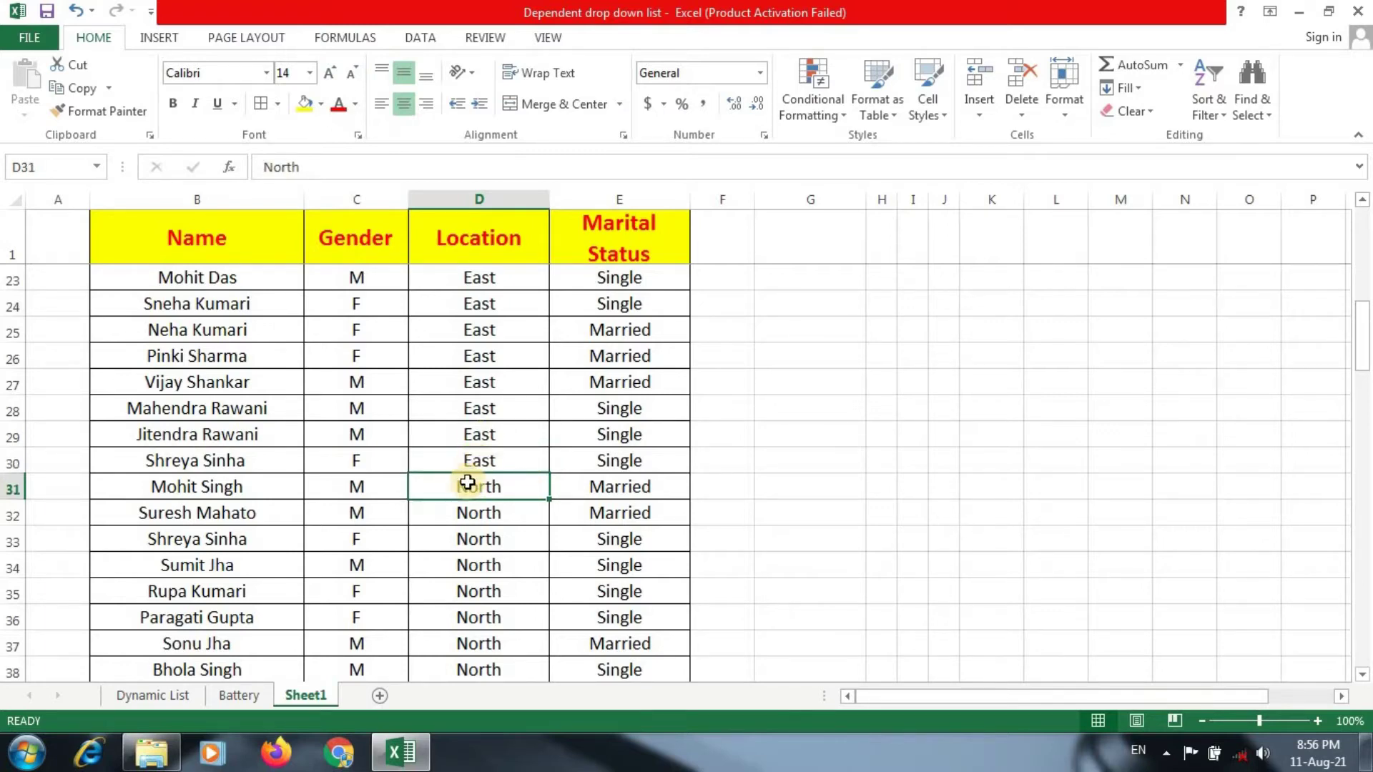
pyautogui.scroll(-8, 493, 487)
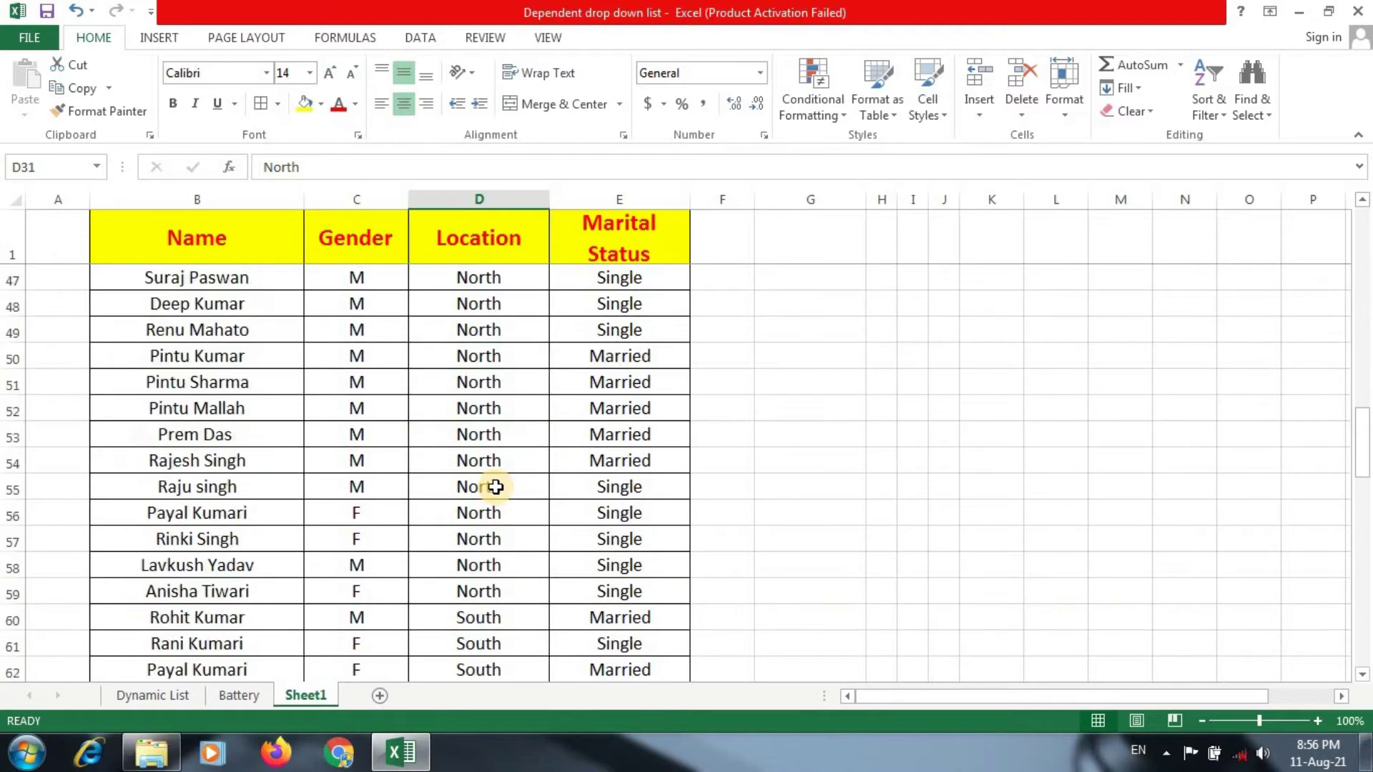
pyautogui.scroll(-3, 496, 487)
pyautogui.scroll(-12, 477, 436)
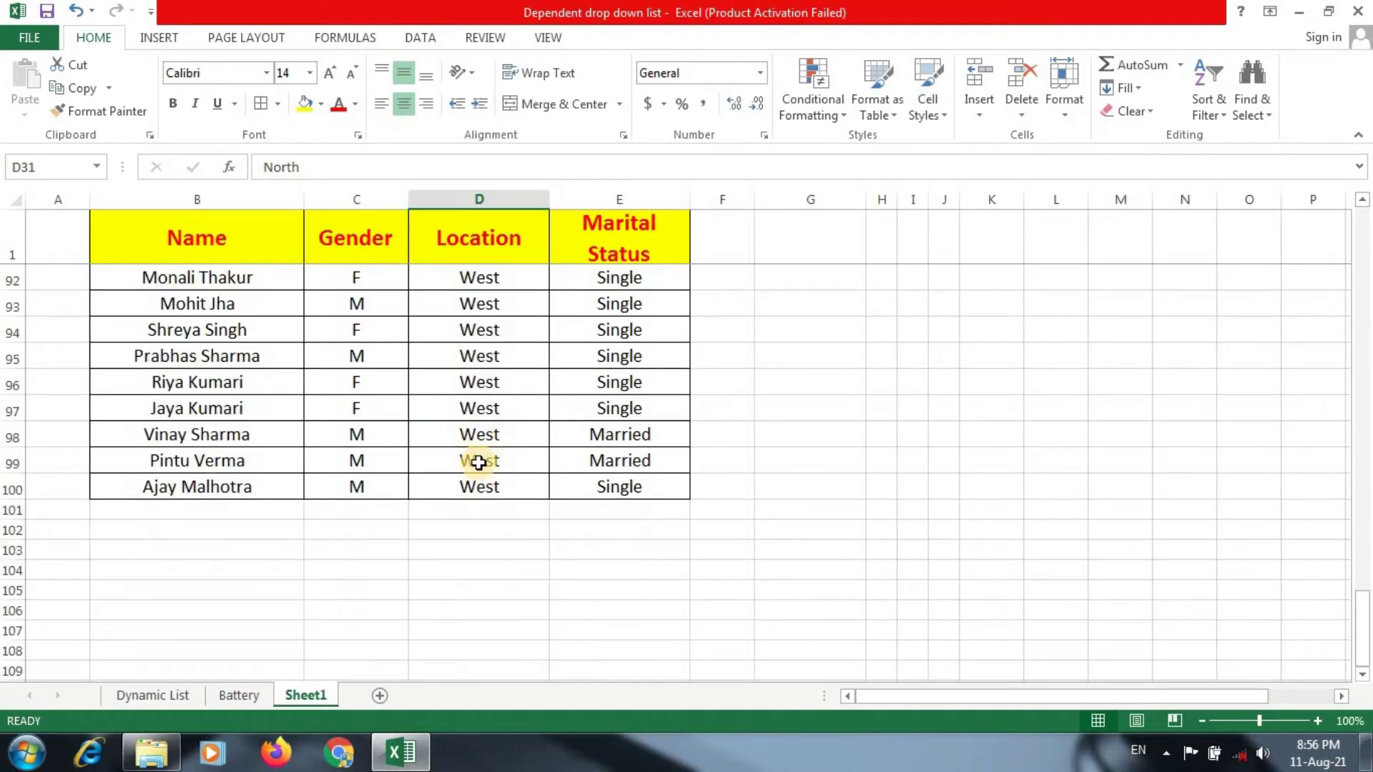
pyautogui.scroll(16, 479, 463)
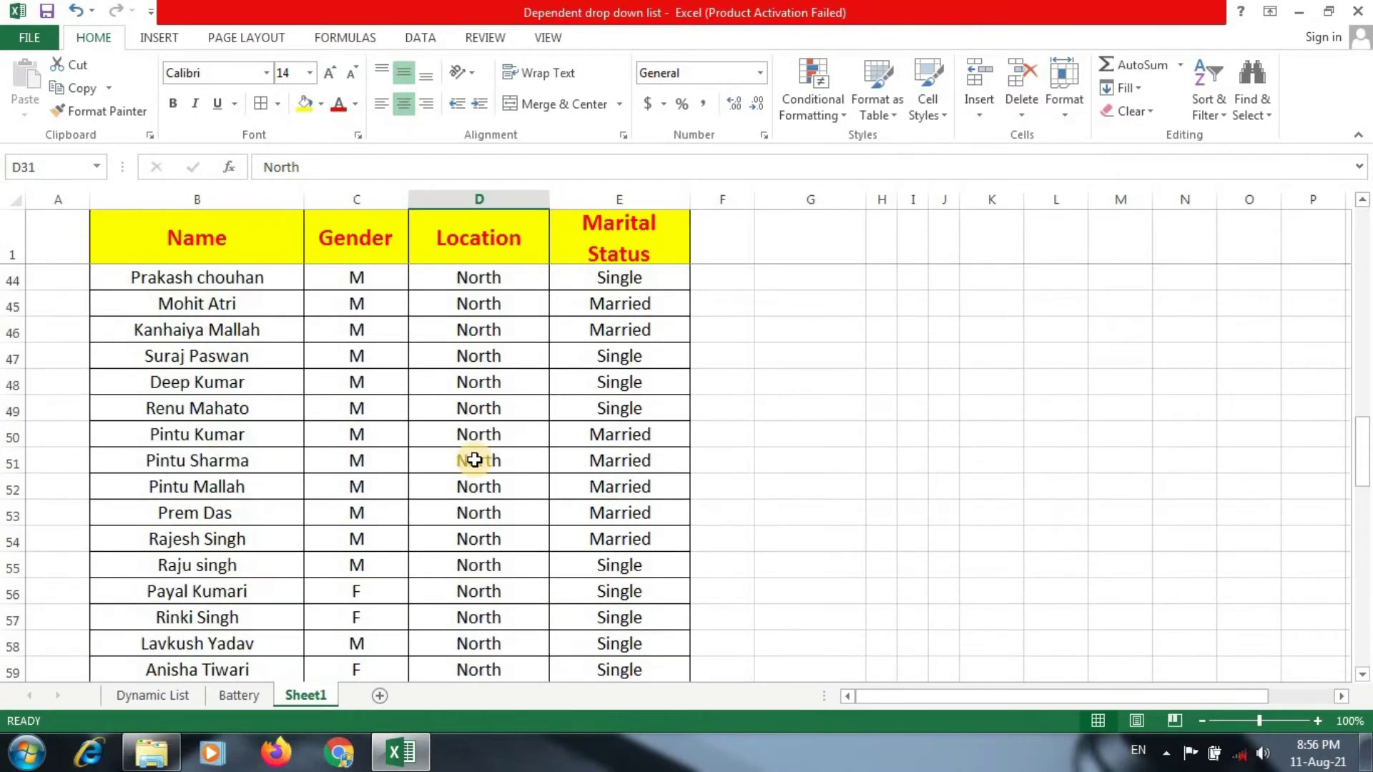
pyautogui.scroll(14, 475, 460)
pyautogui.scroll(-1, 474, 459)
pyautogui.scroll(1, 475, 460)
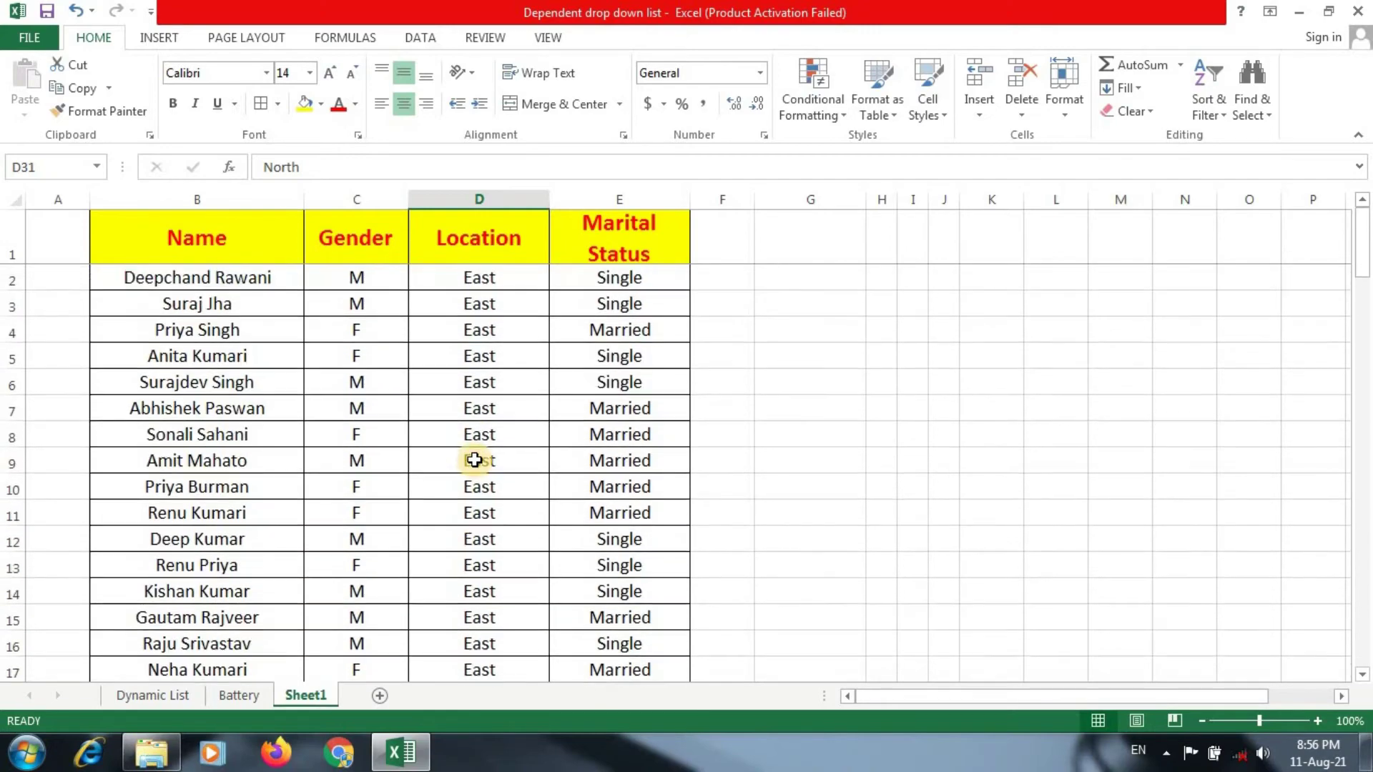
# Examine the names within the East group and compare the Name and Location columns.
pyautogui.scroll(3, 475, 459)
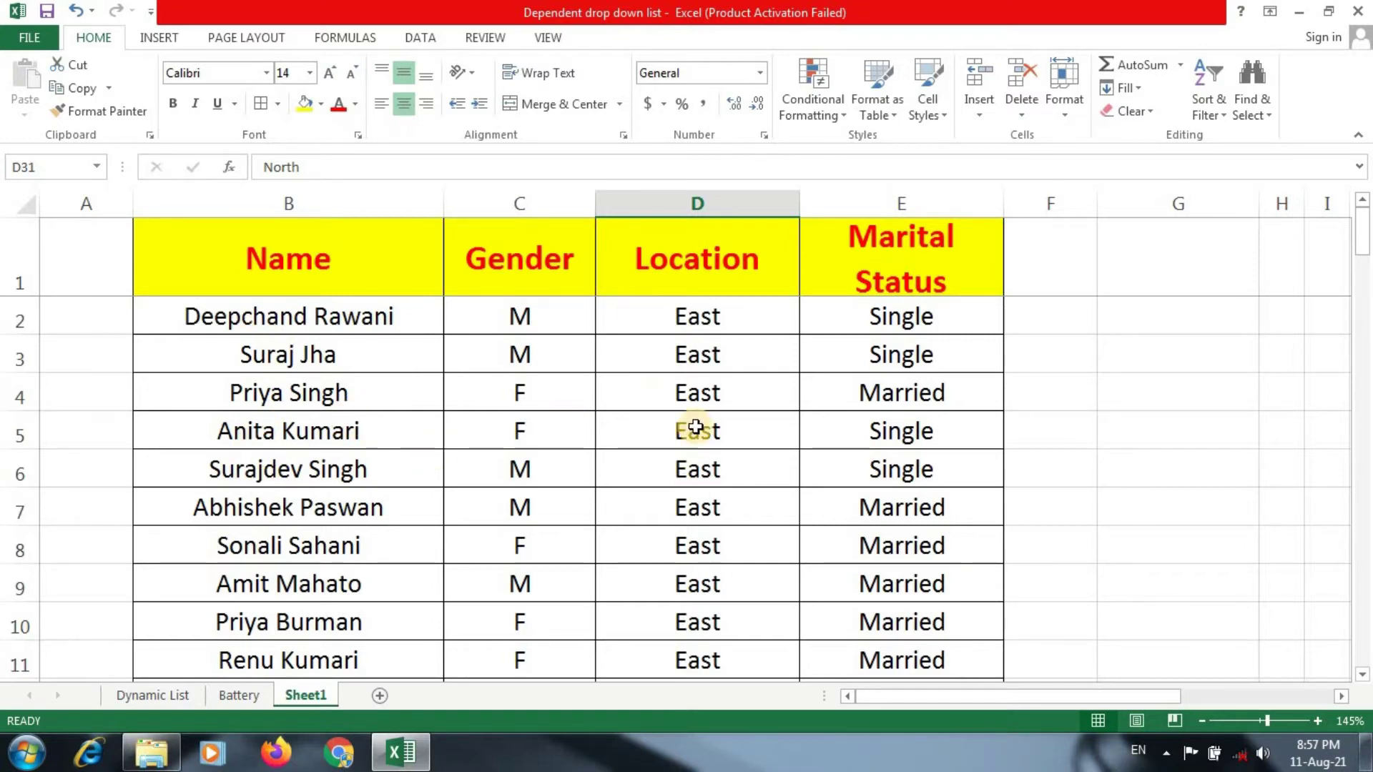
pyautogui.scroll(-1, 682, 430)
pyautogui.scroll(-1, 682, 430)
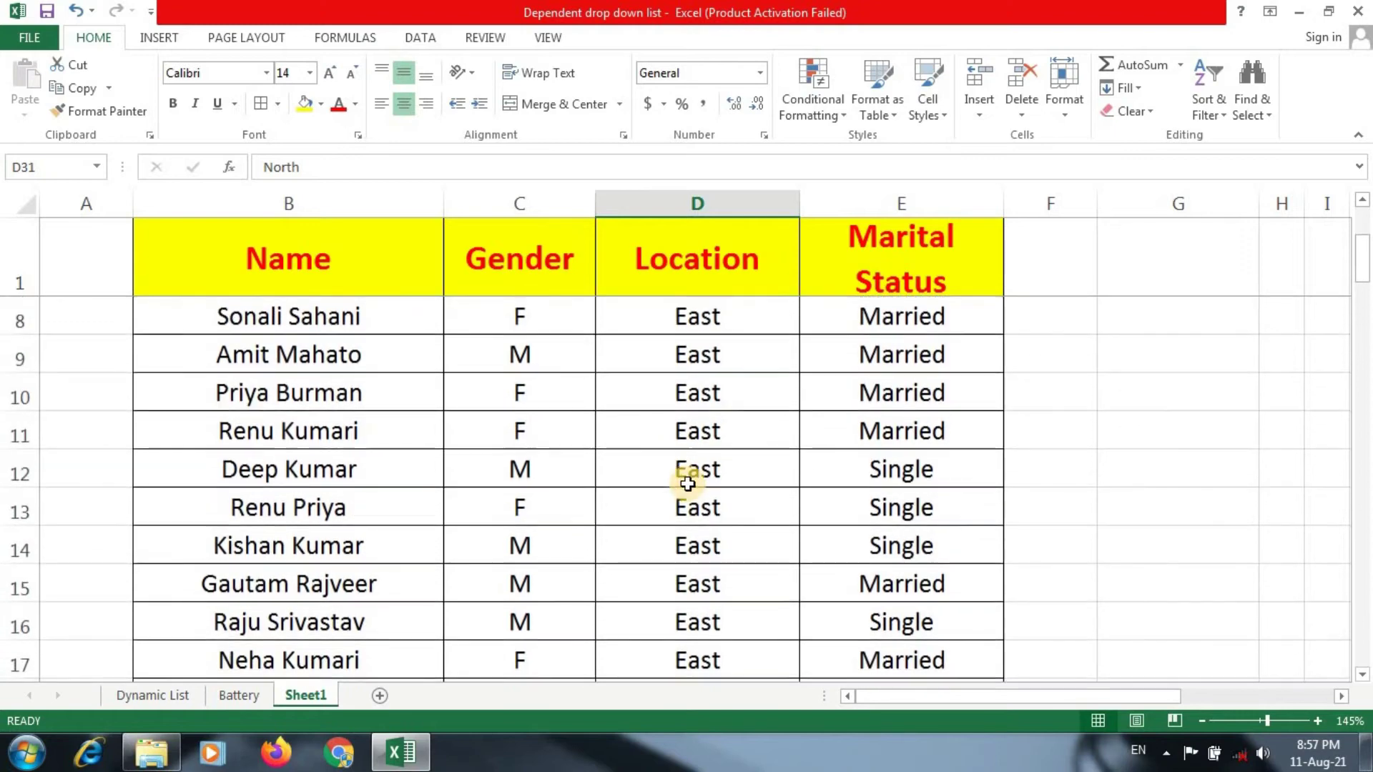
pyautogui.scroll(2, 690, 475)
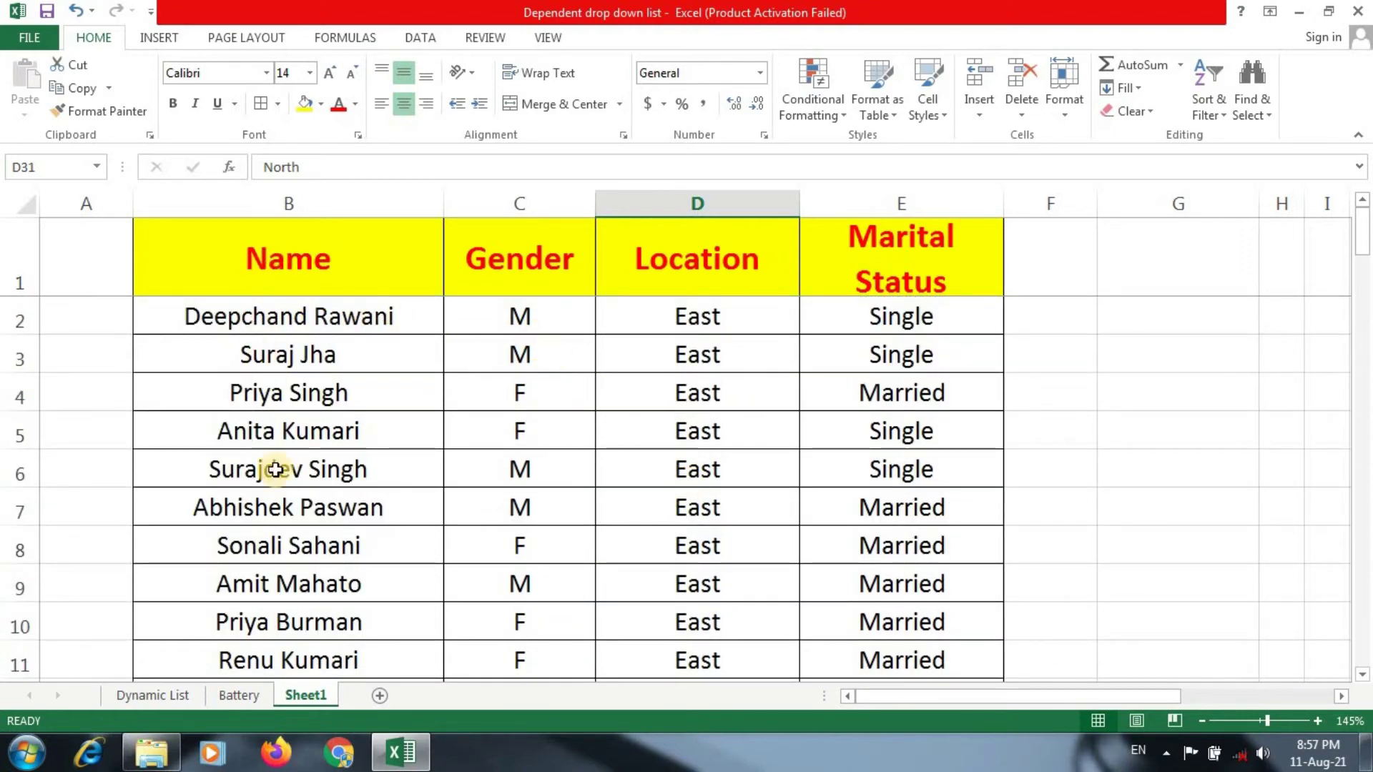
pyautogui.click(195, 507)
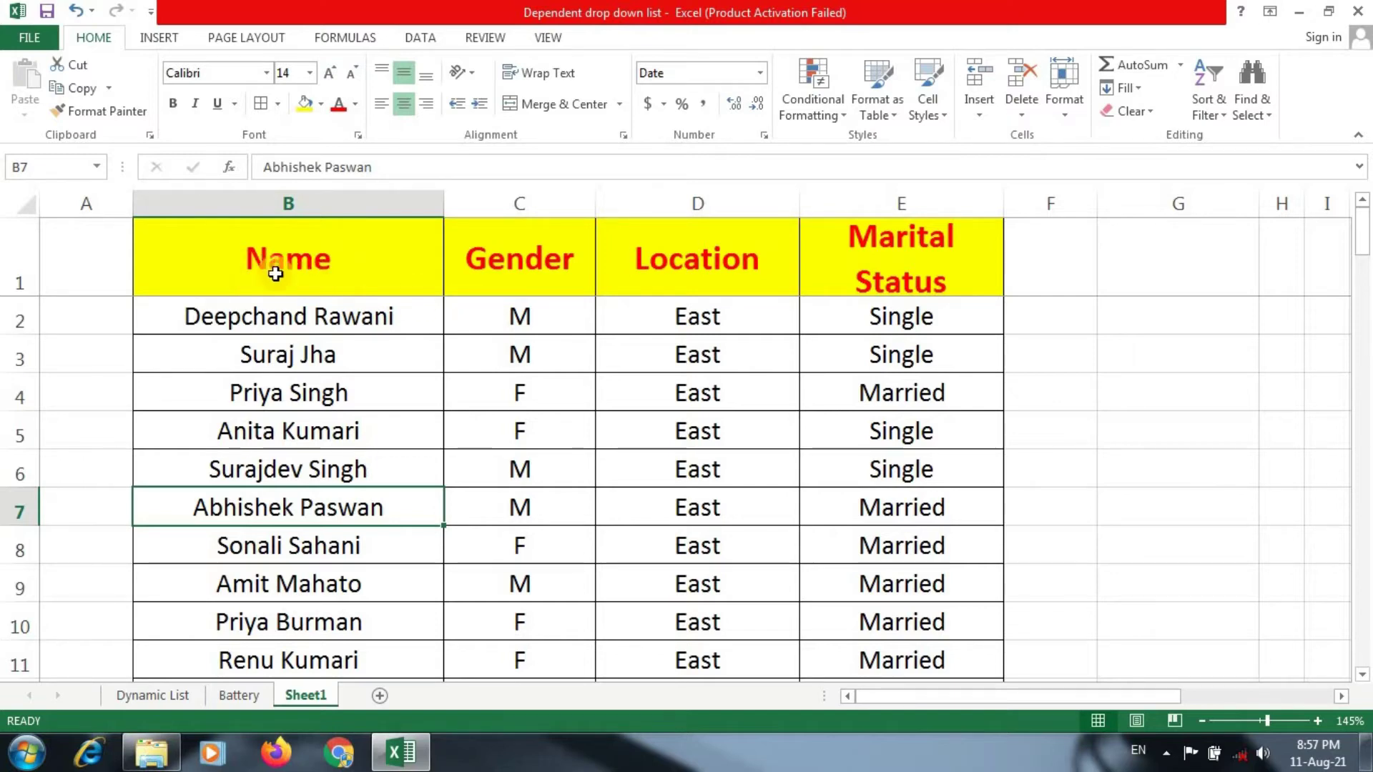
pyautogui.click(710, 264)
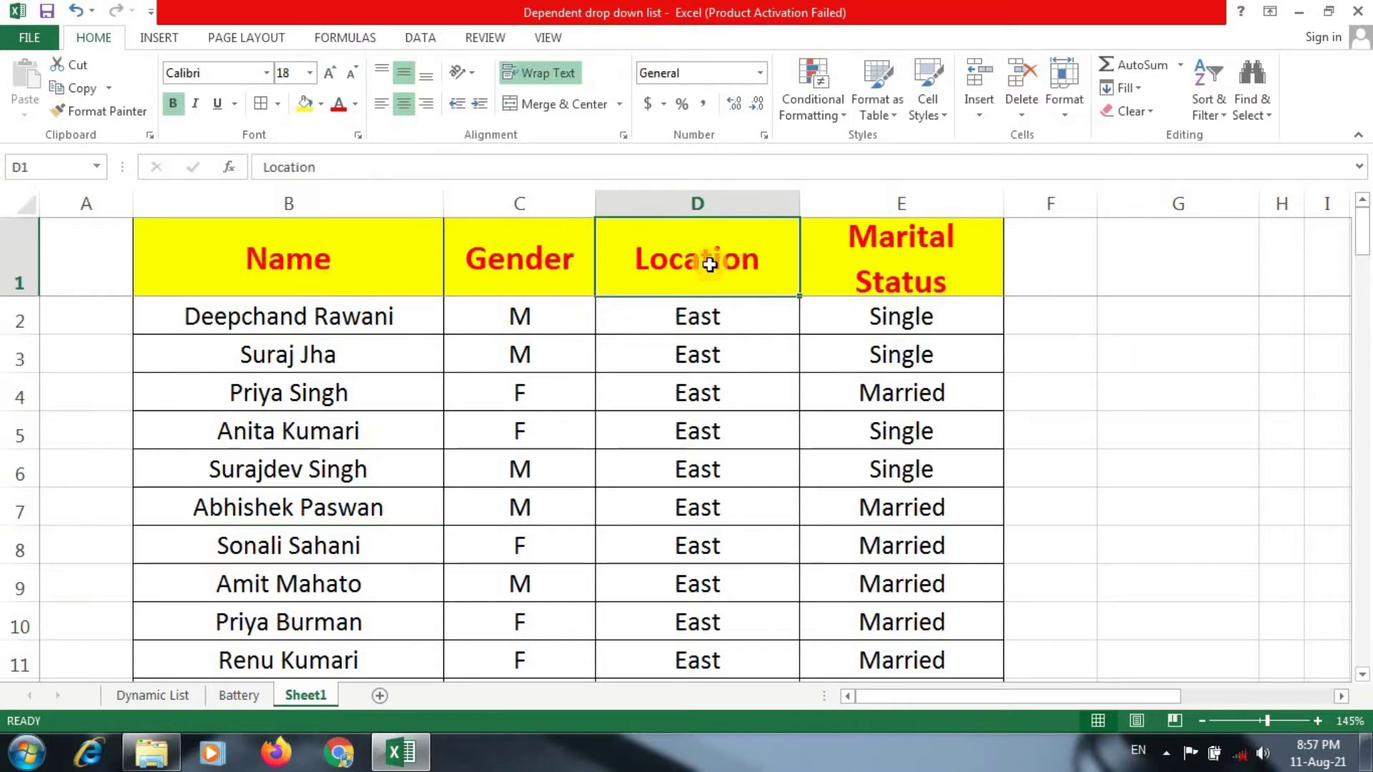
pyautogui.click(329, 270)
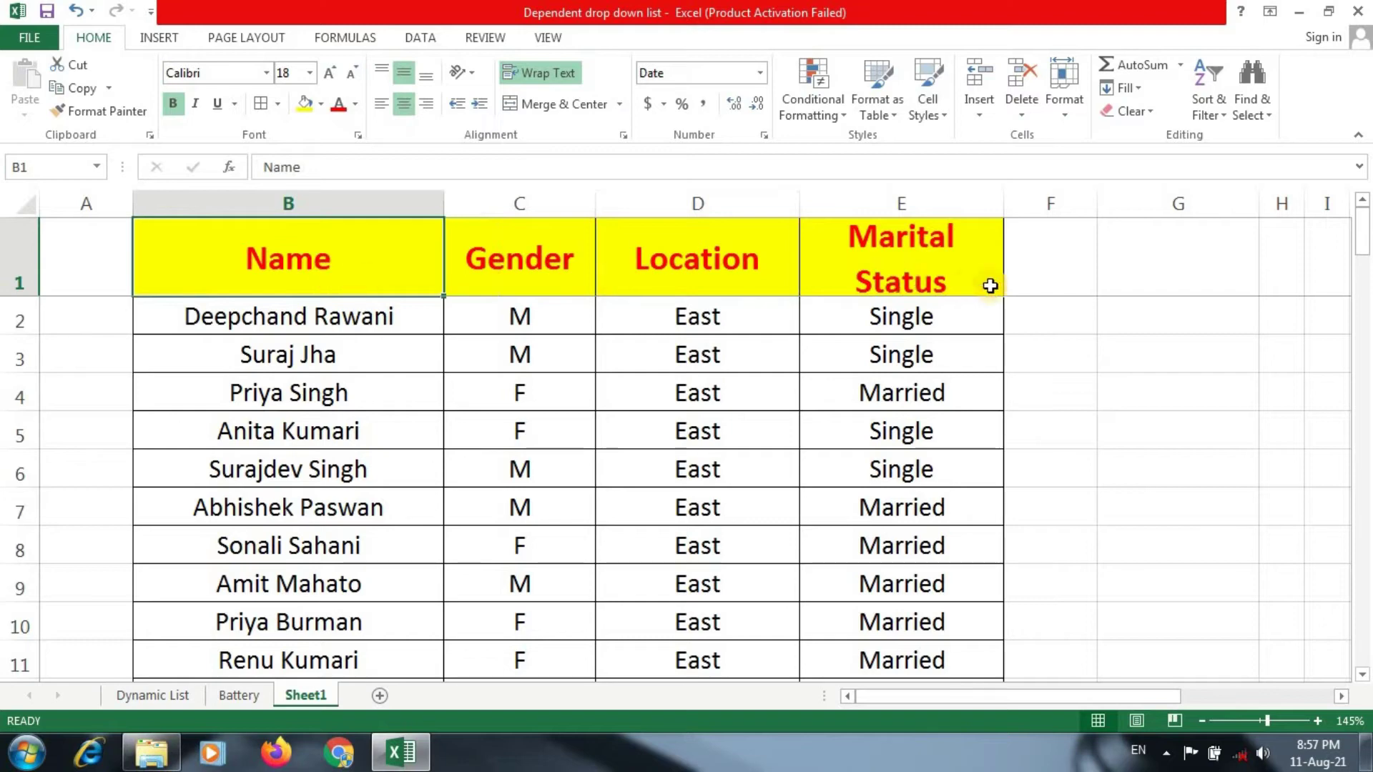
# Select the whole four-column table including the header row and open a custom sort for it.
pyautogui.moveTo(919, 276); pyautogui.dragTo(315, 273)
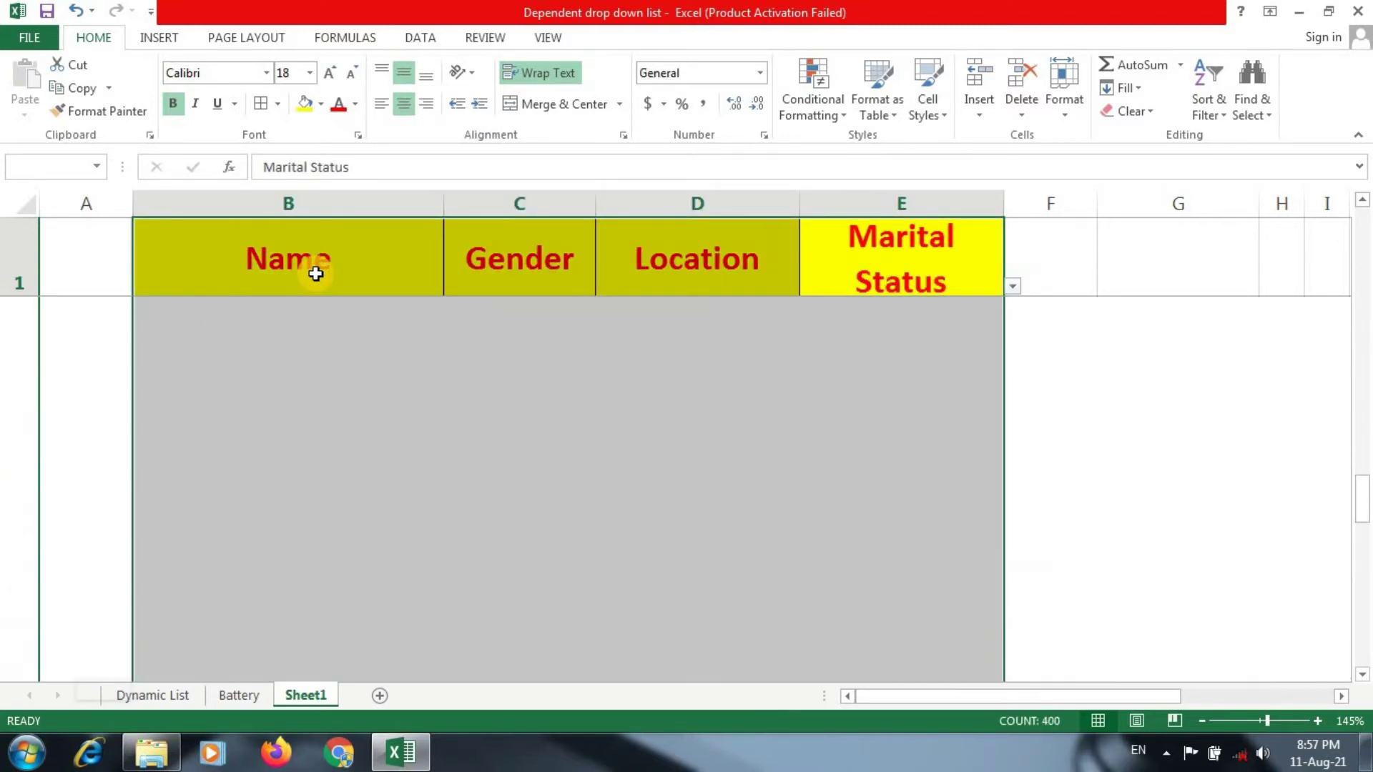
pyautogui.hotkey('ctrl', 'shift', 'Down')
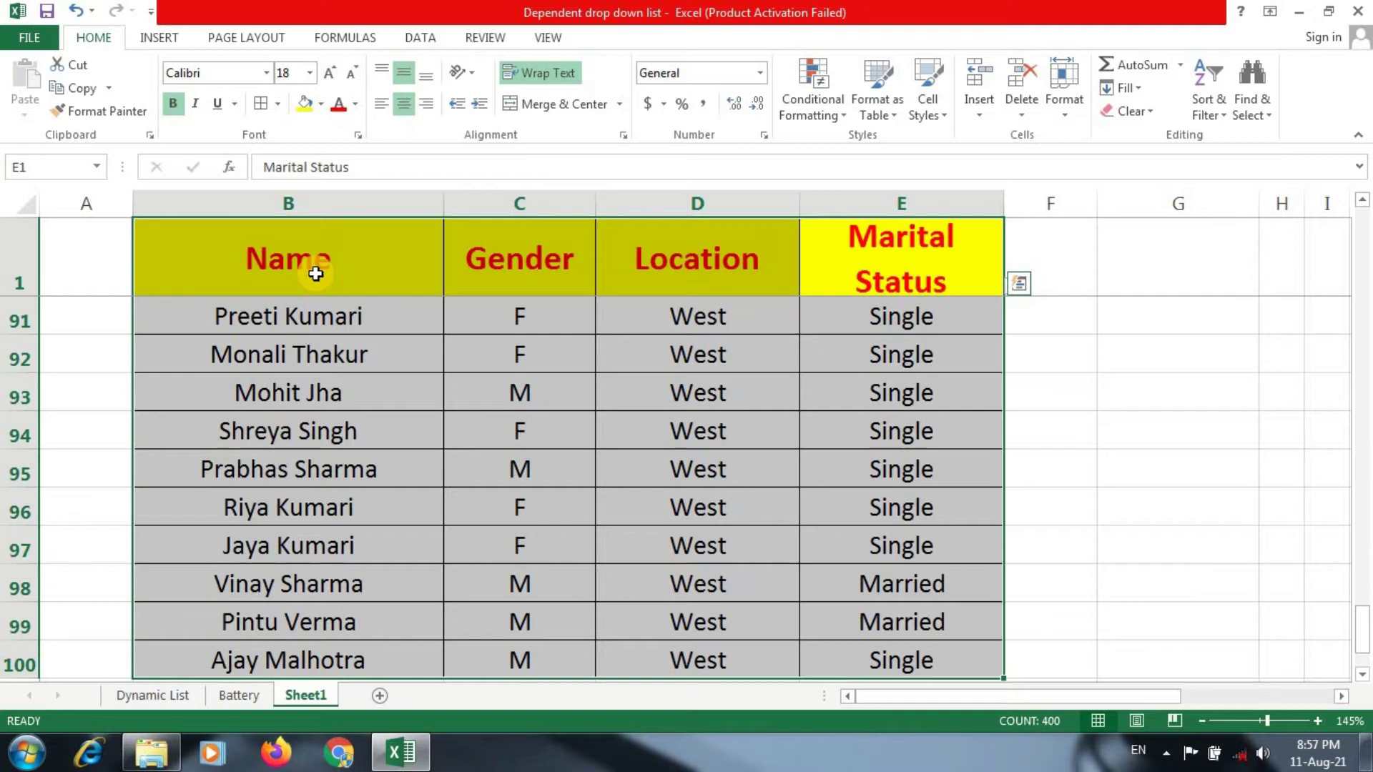
pyautogui.click(1224, 112)
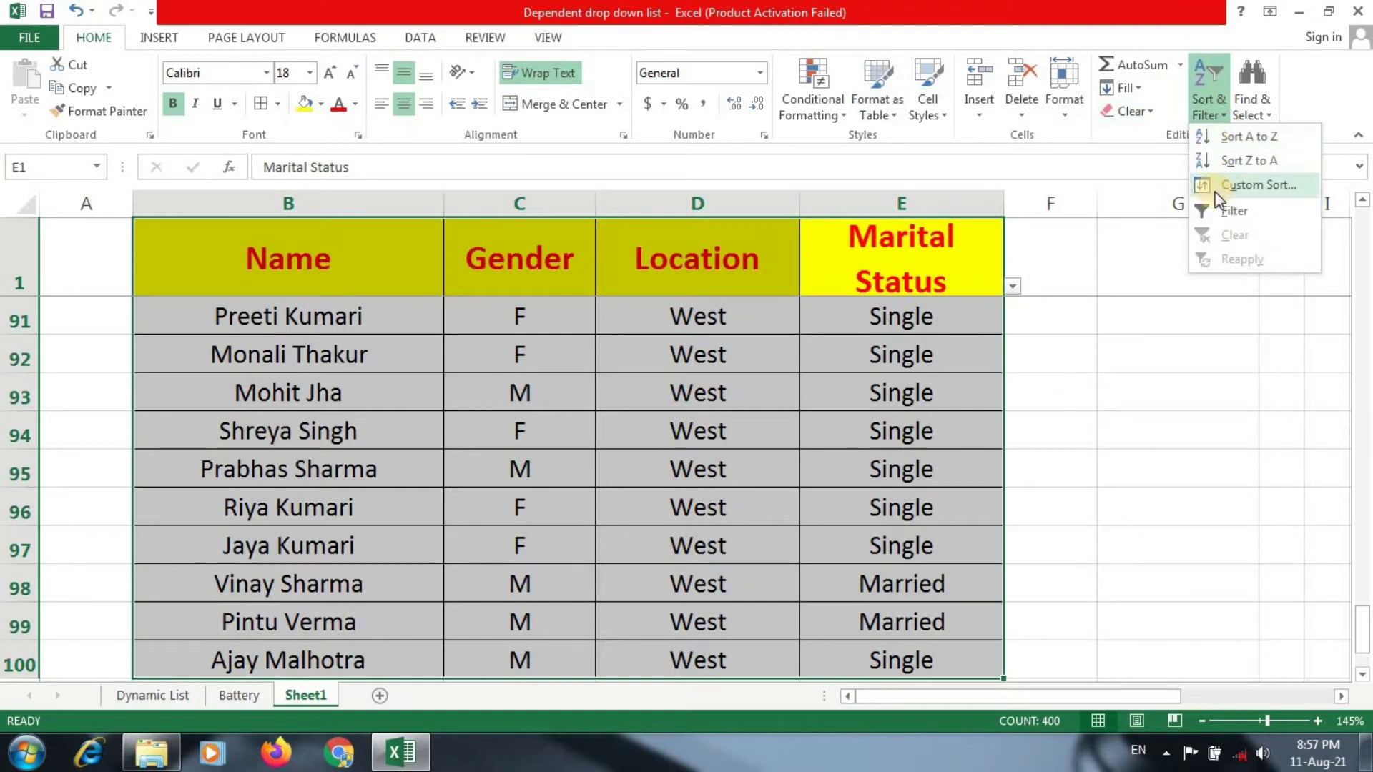
pyautogui.click(1238, 186)
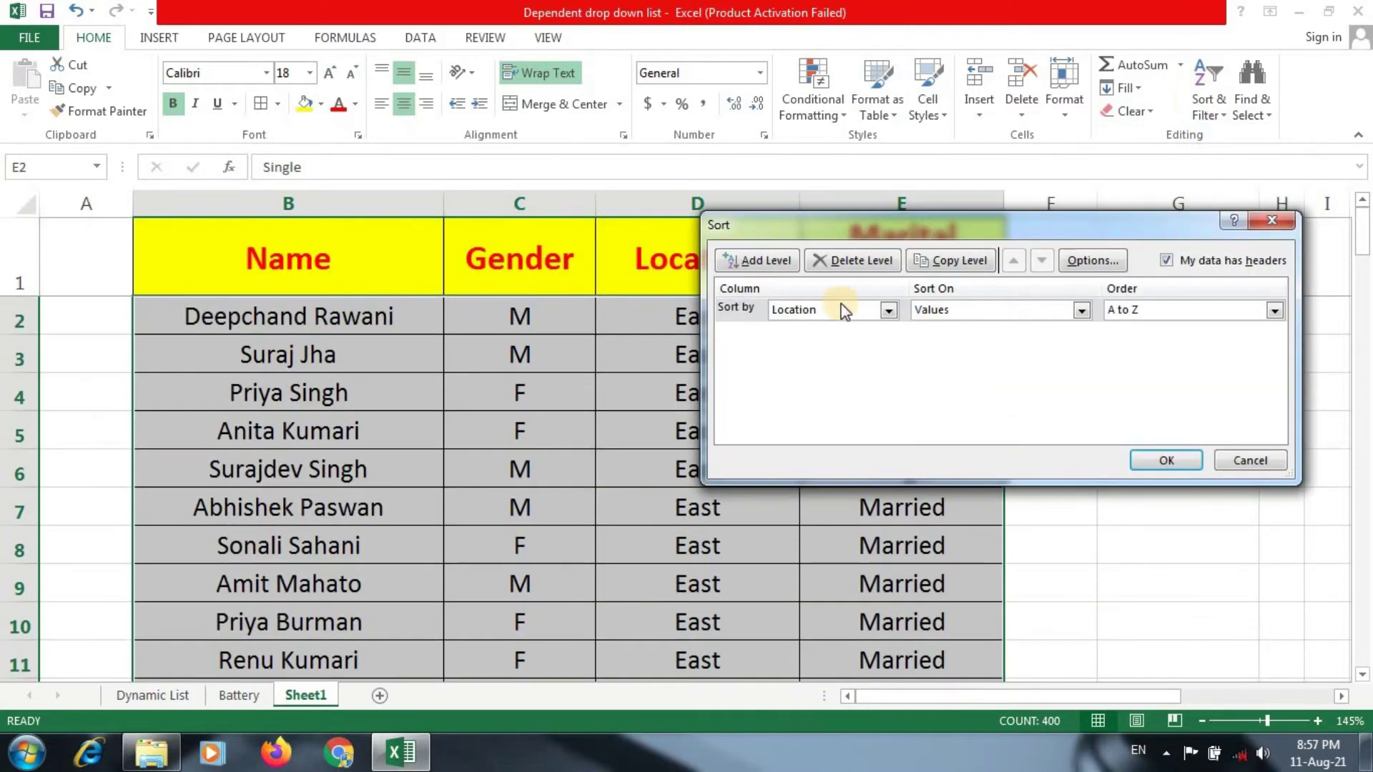
# Keep Location as the sort column and set its order to Z to A.
pyautogui.click(817, 315)
pyautogui.click(800, 354)
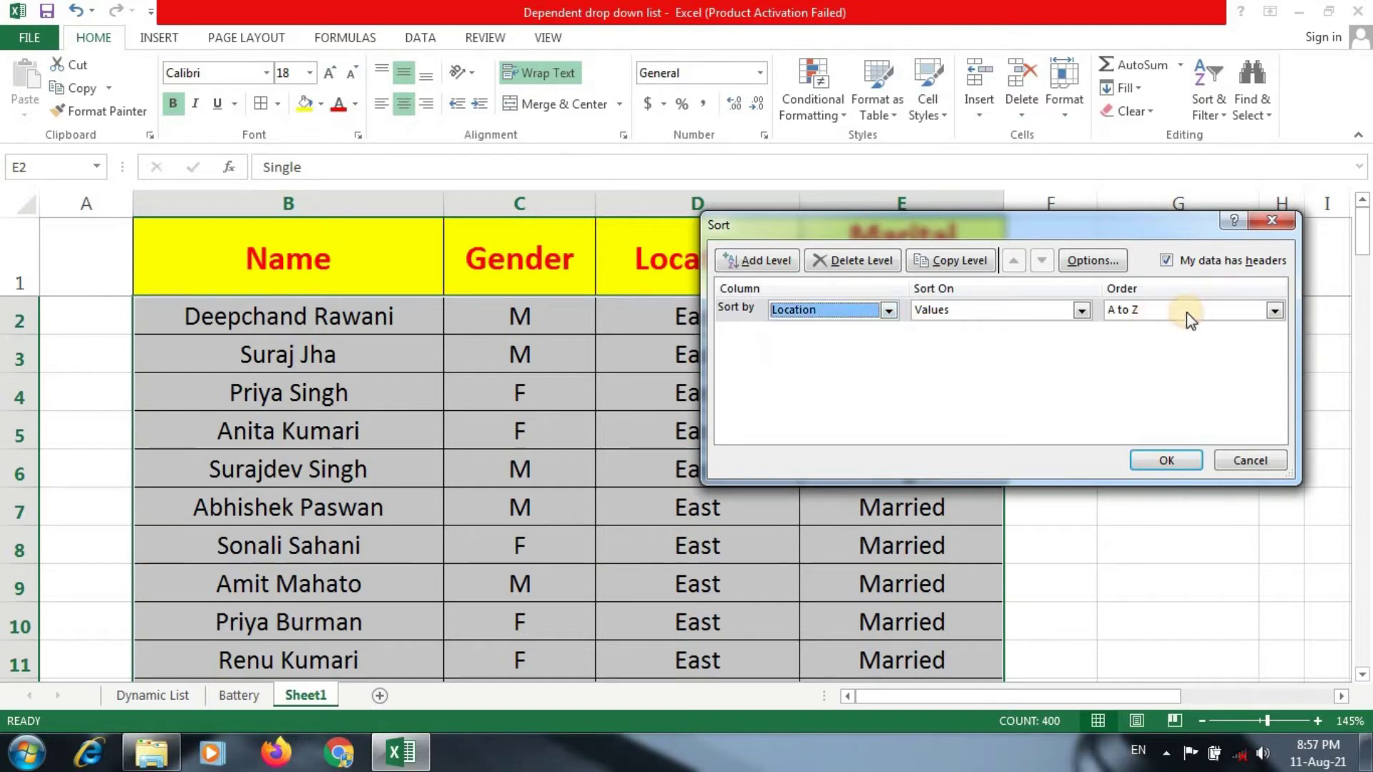
pyautogui.click(1134, 309)
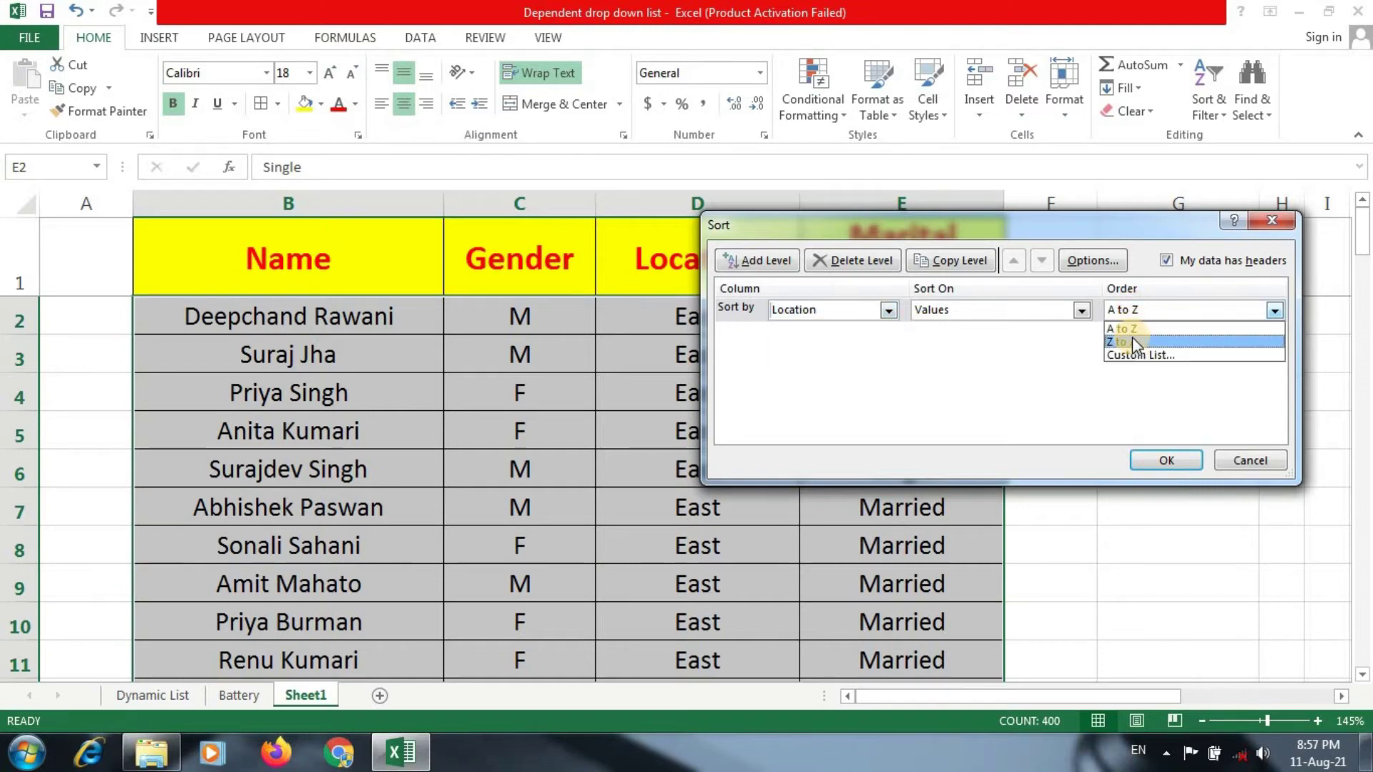
pyautogui.click(1132, 343)
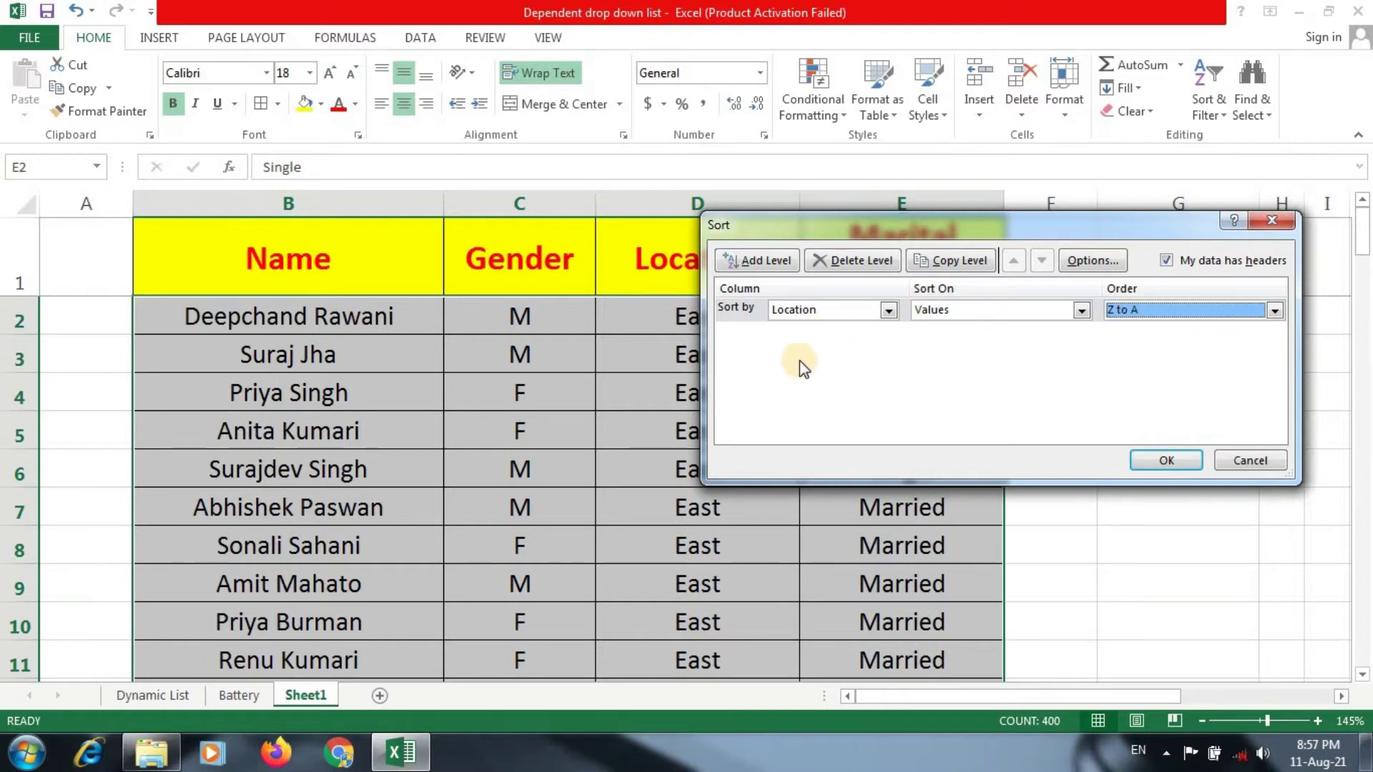
# Add a second sort level on the Name column in A to Z order and apply the two-level sort.
pyautogui.click(748, 262)
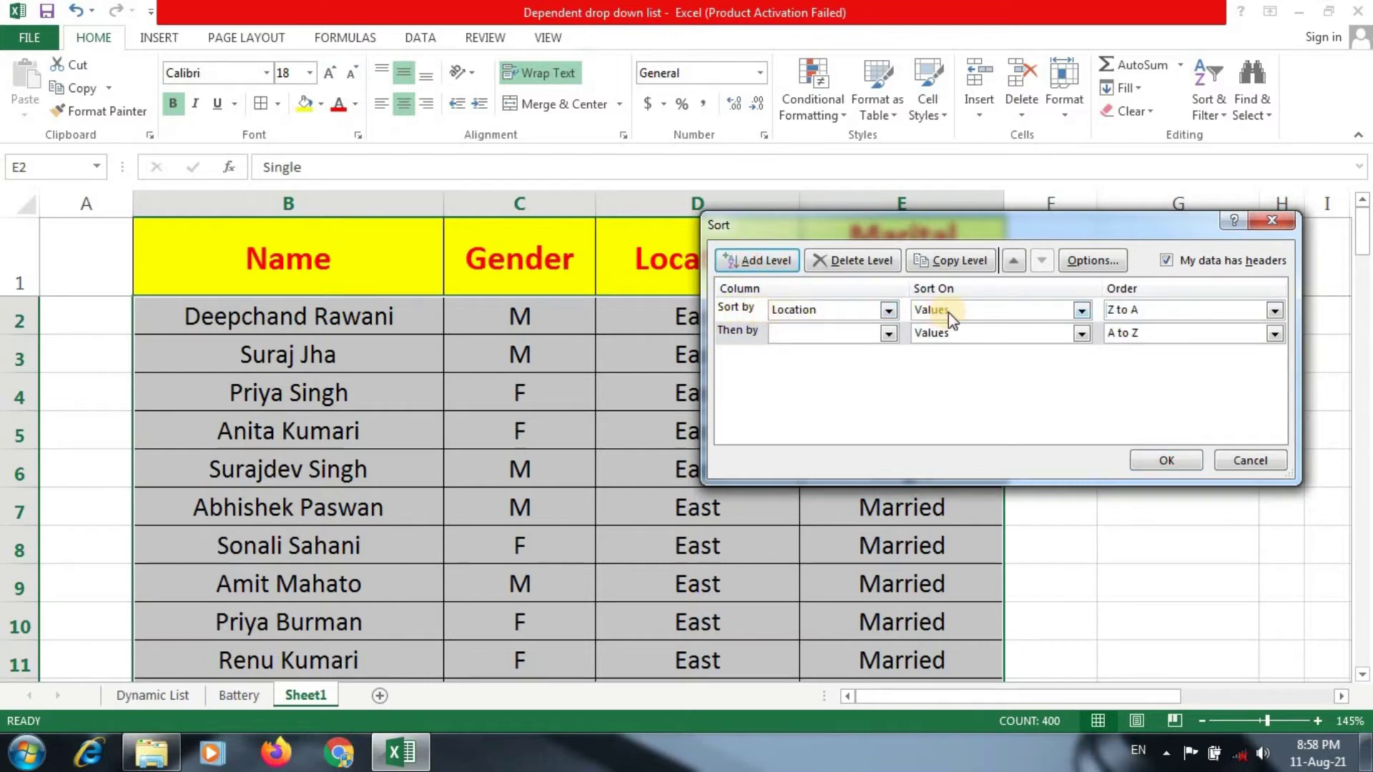
pyautogui.click(814, 336)
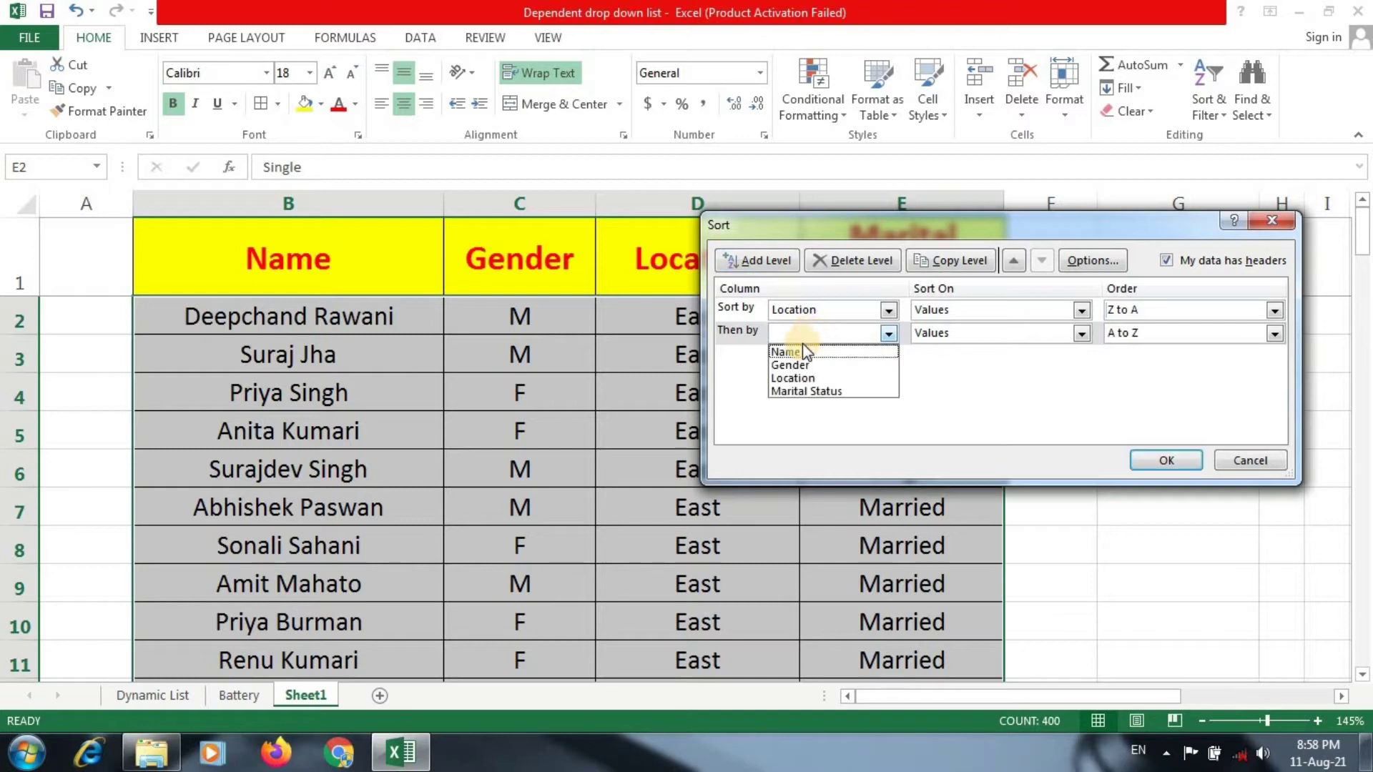
pyautogui.click(800, 352)
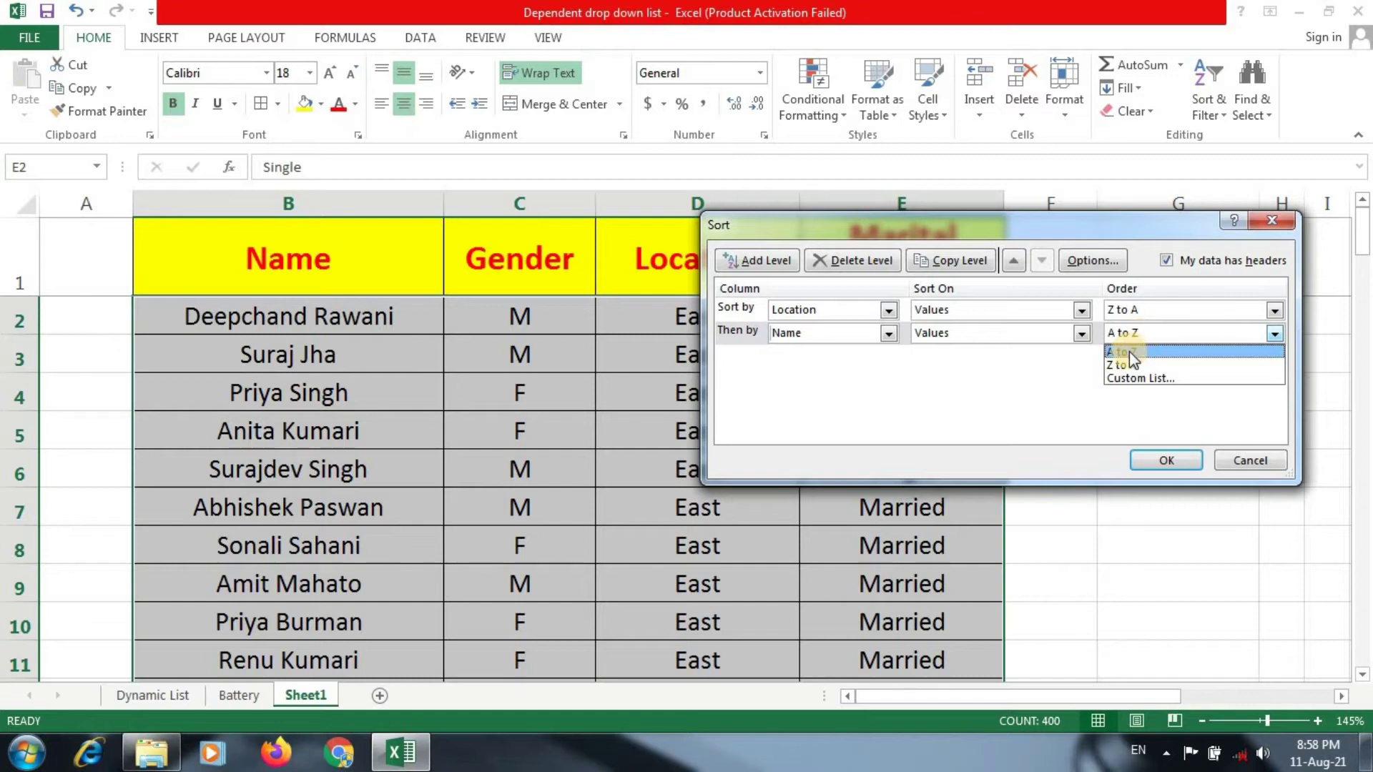
pyautogui.click(1149, 351)
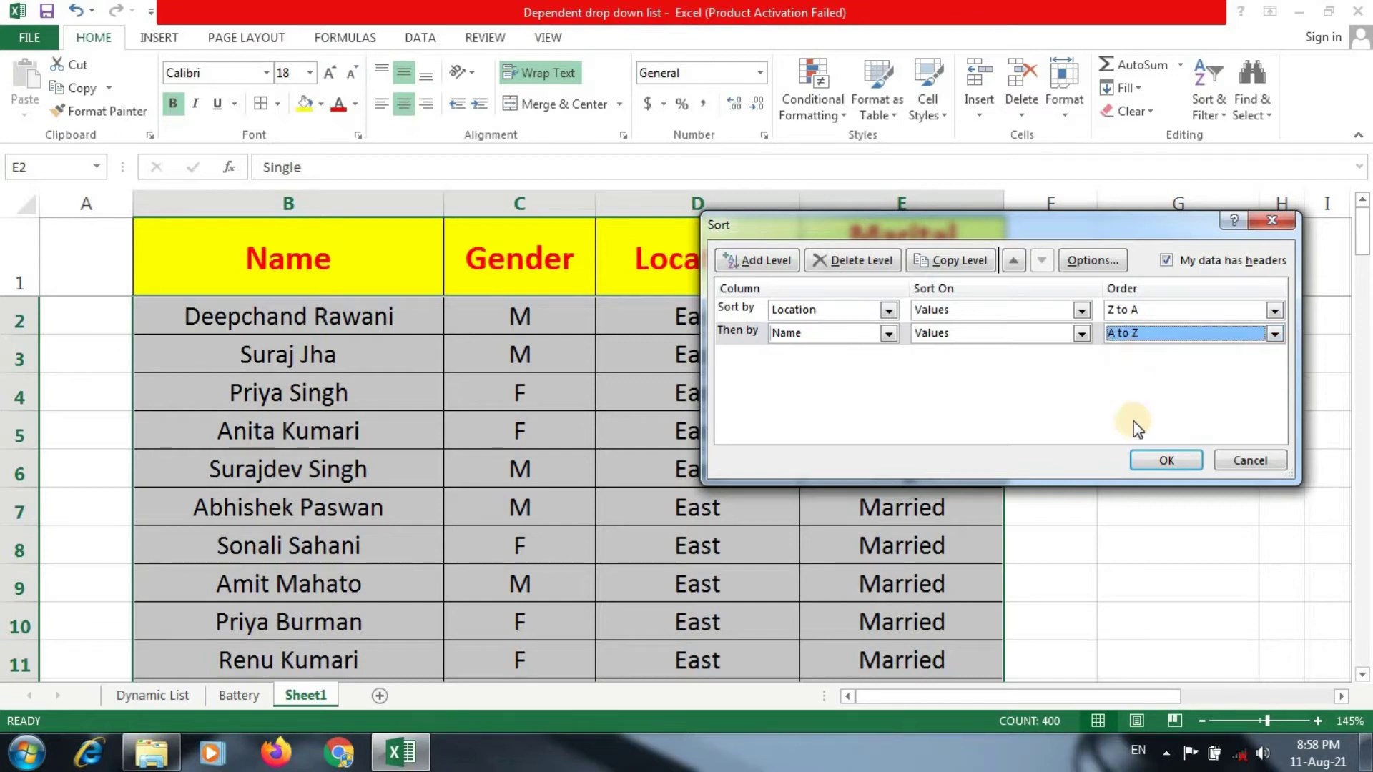
pyautogui.click(1149, 460)
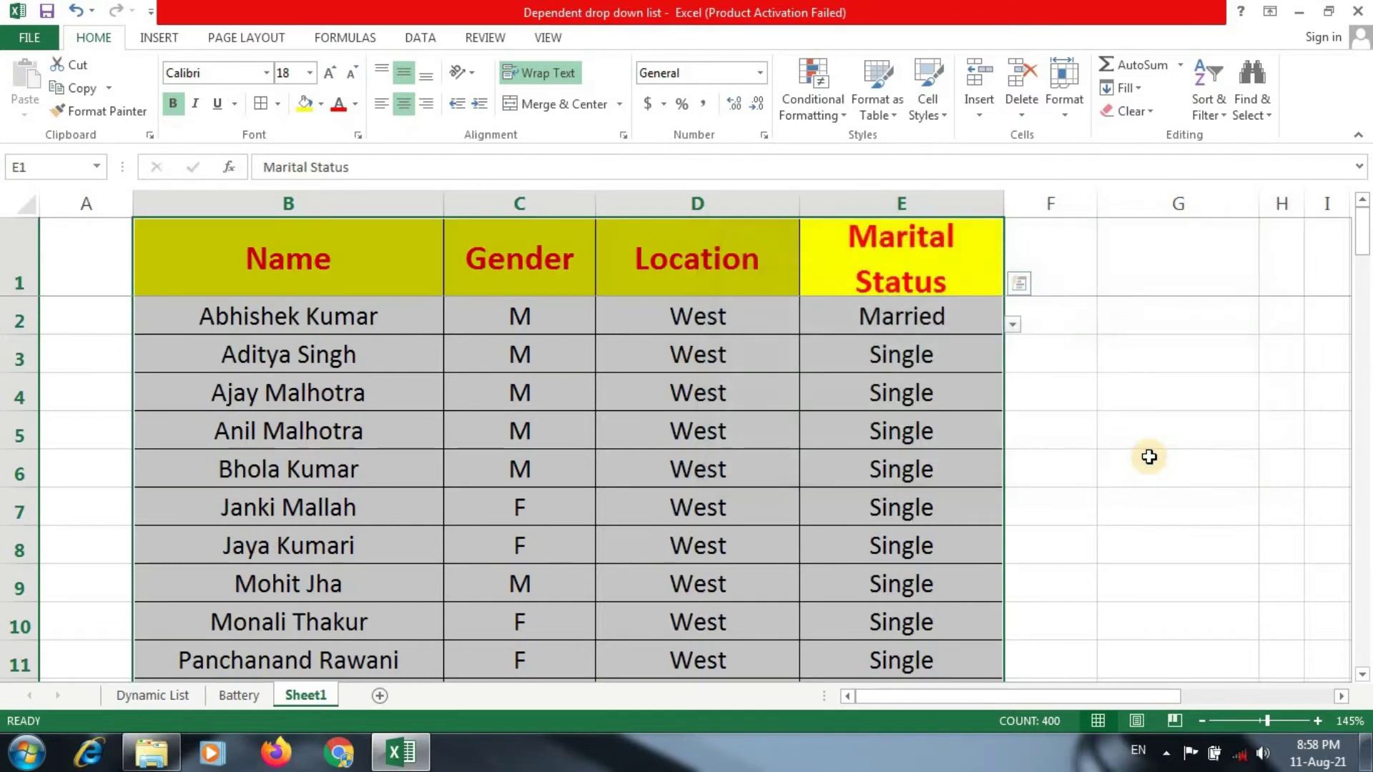
# Examine the order of the names within the West group in the first table rows.
pyautogui.click(471, 462)
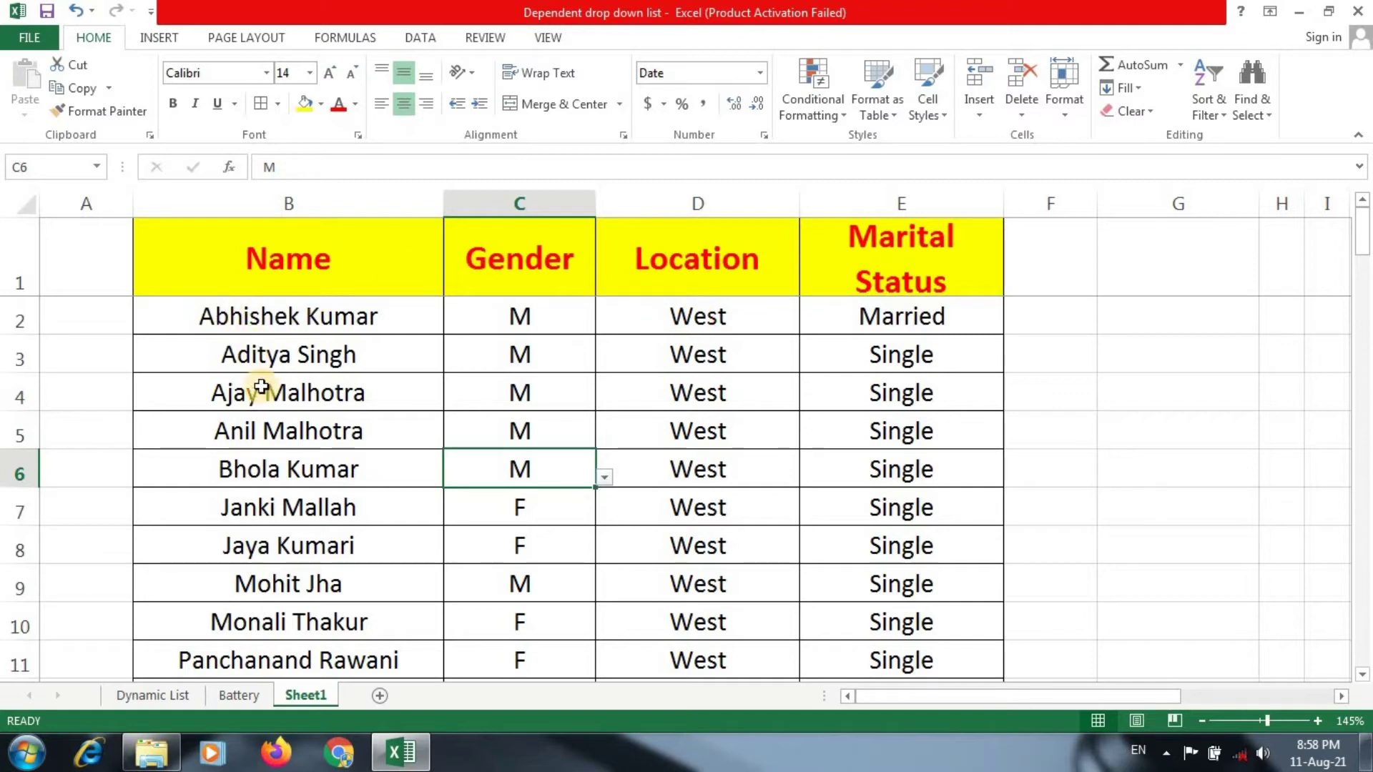
pyautogui.click(252, 474)
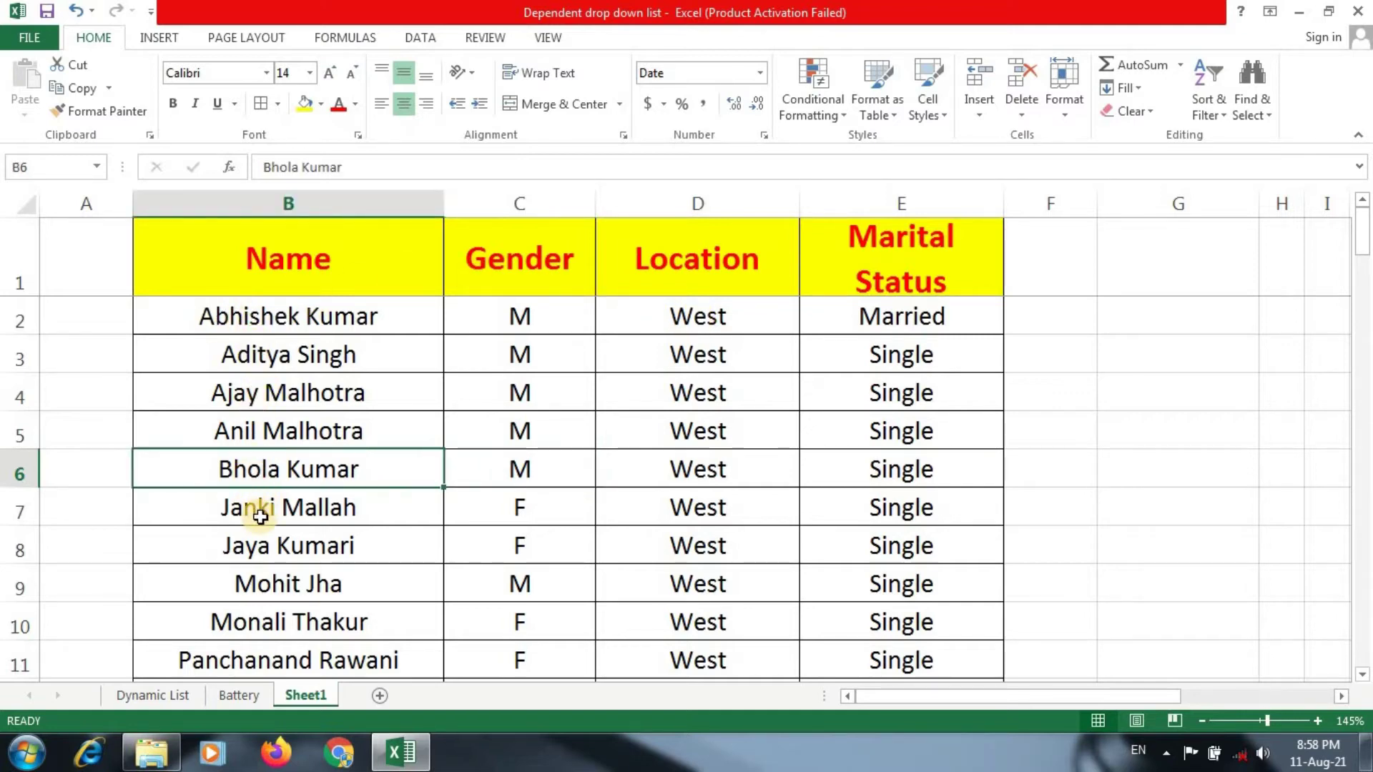
pyautogui.click(236, 512)
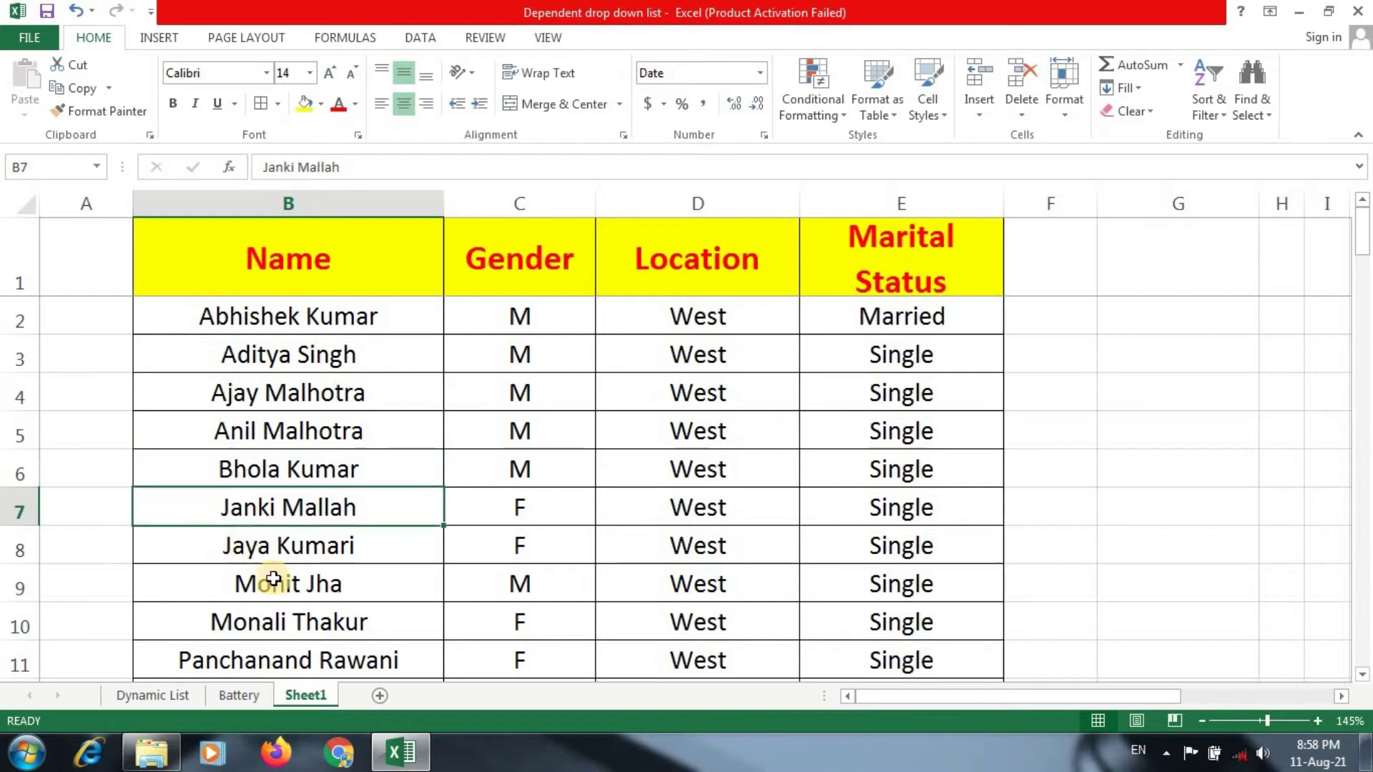
pyautogui.click(290, 583)
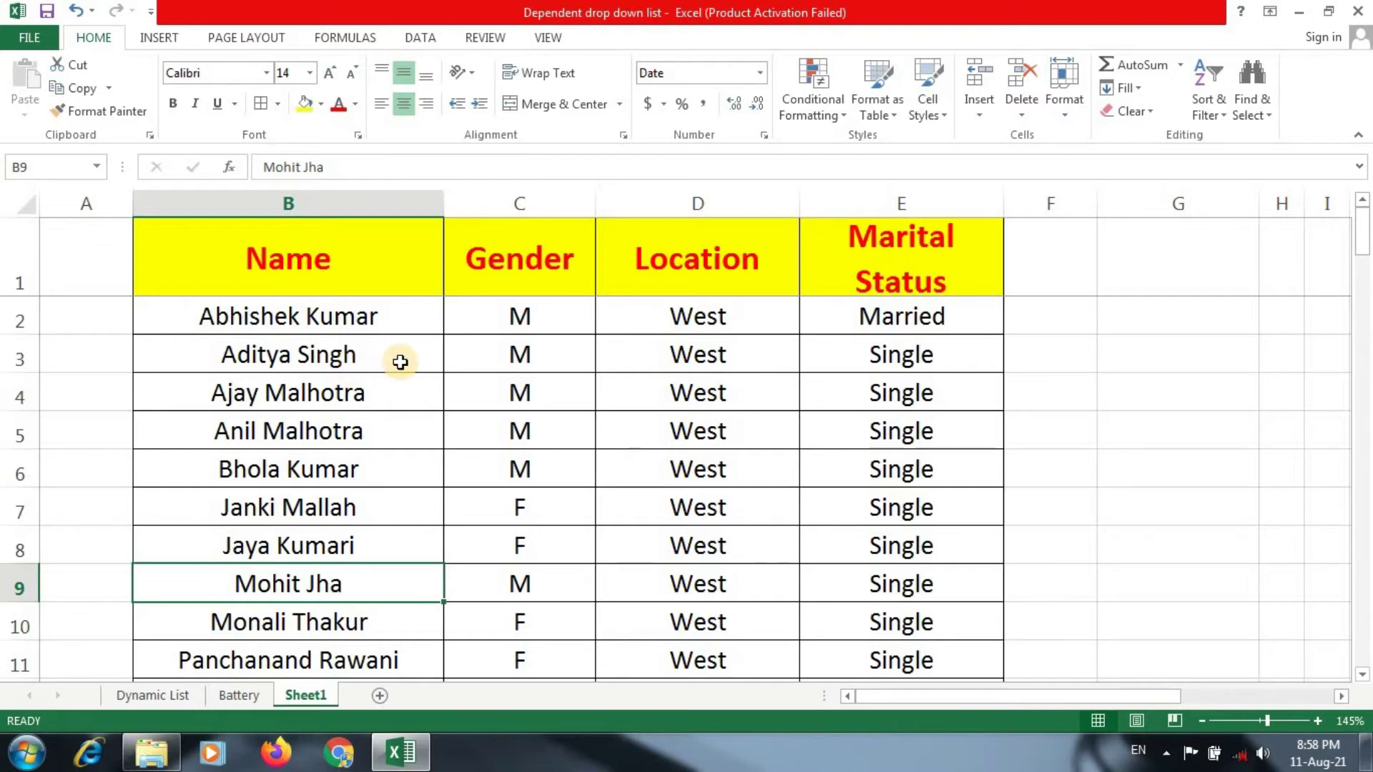
# Select the whole four-column table including headers and open its custom sort, keeping Name as the second-level column.
pyautogui.moveTo(822, 279); pyautogui.dragTo(184, 284)
pyautogui.hotkey('ctrl', 'shift', 'Down')
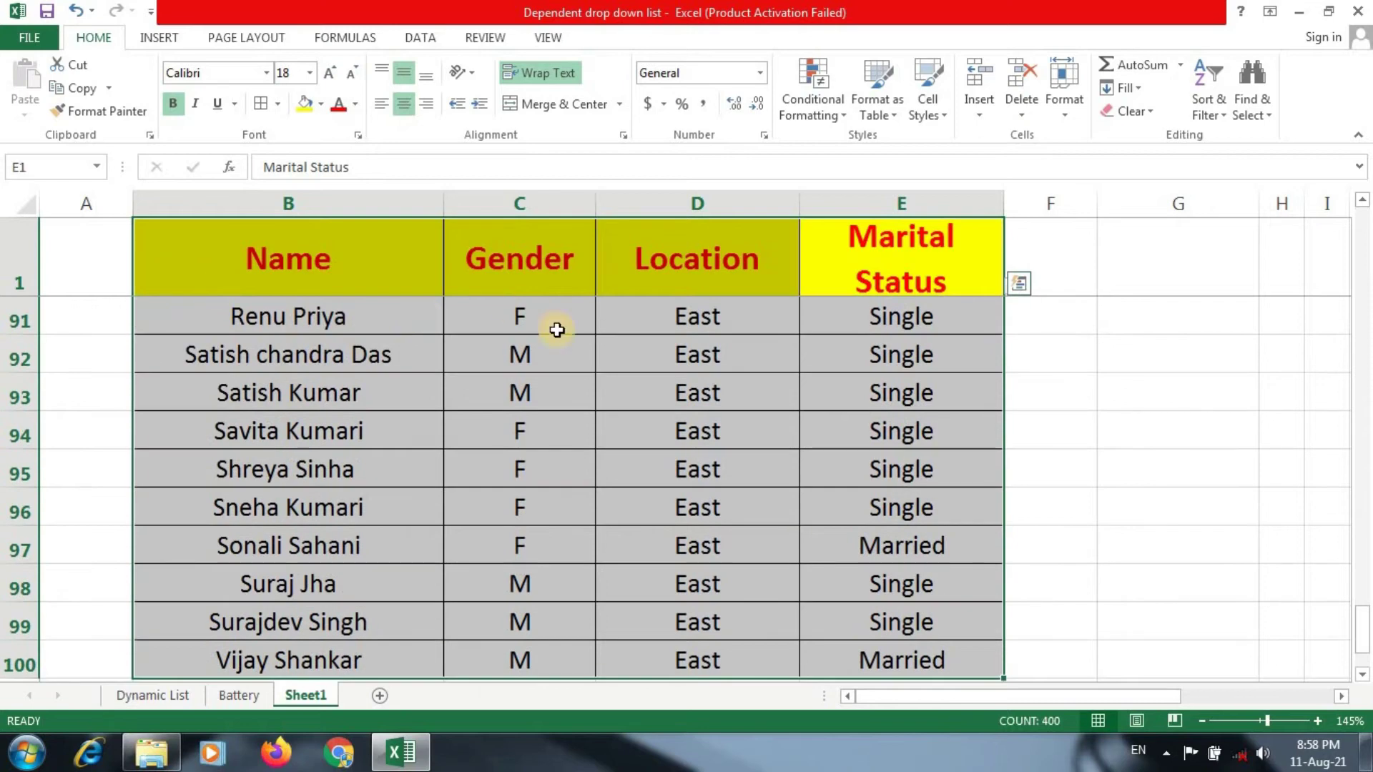
pyautogui.click(1225, 118)
pyautogui.click(1237, 186)
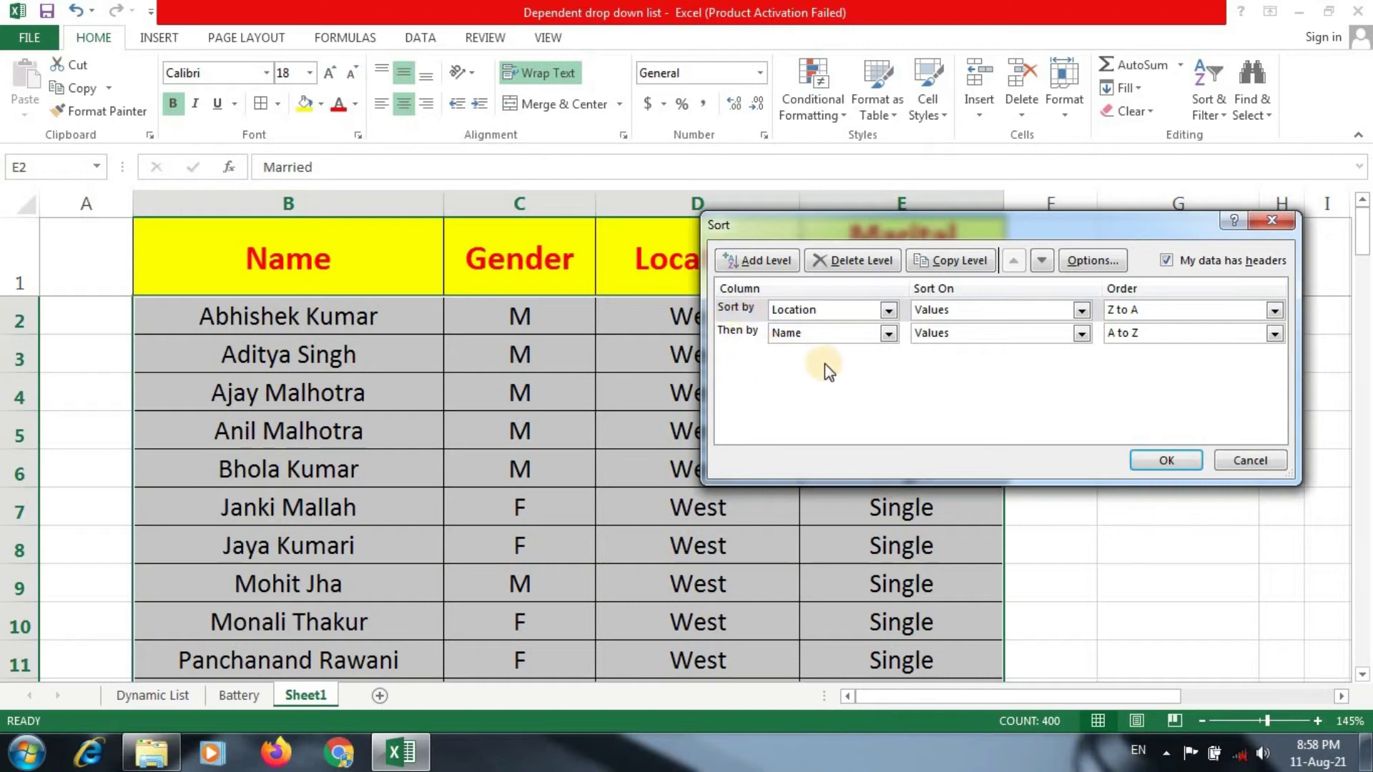
pyautogui.click(857, 330)
pyautogui.click(800, 353)
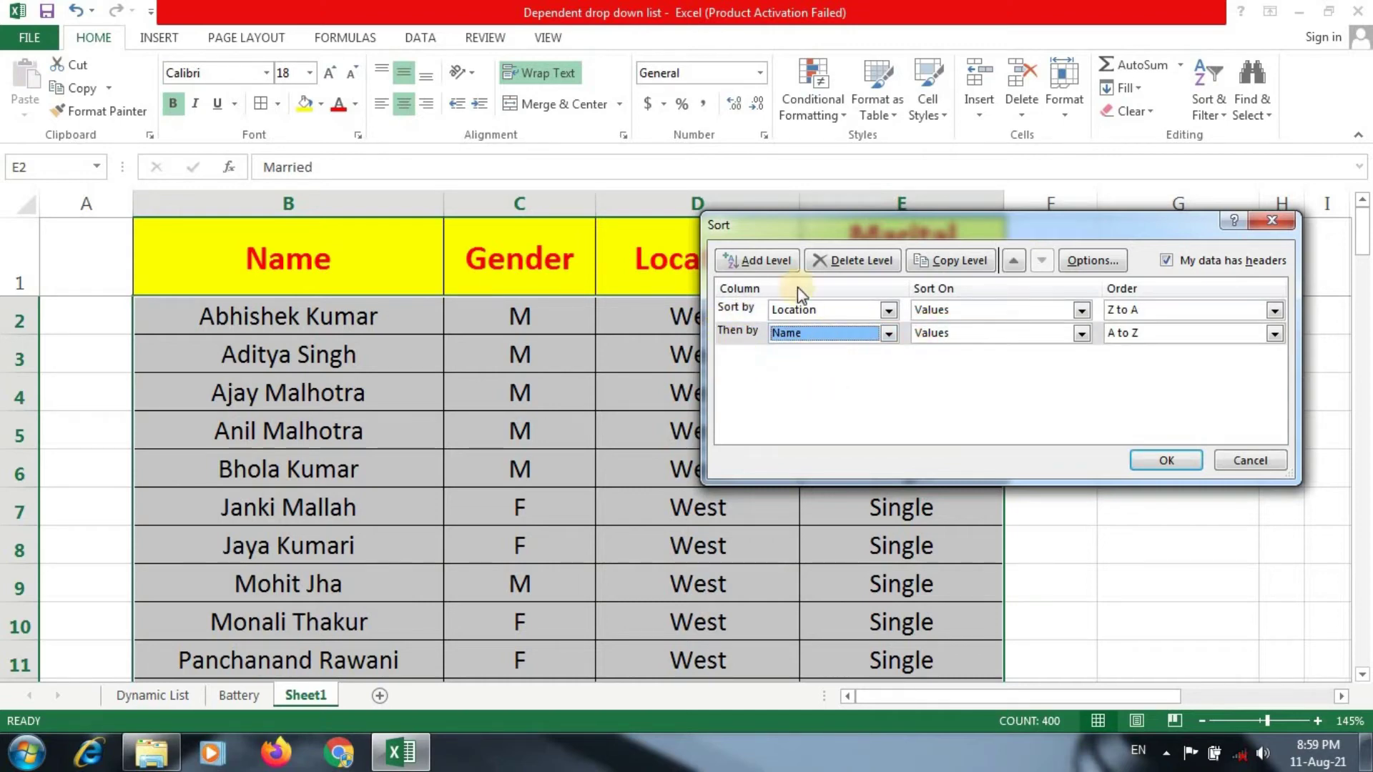
# Add a third sort level on Marital Status in Z to A order and apply the three-level sort.
pyautogui.click(761, 259)
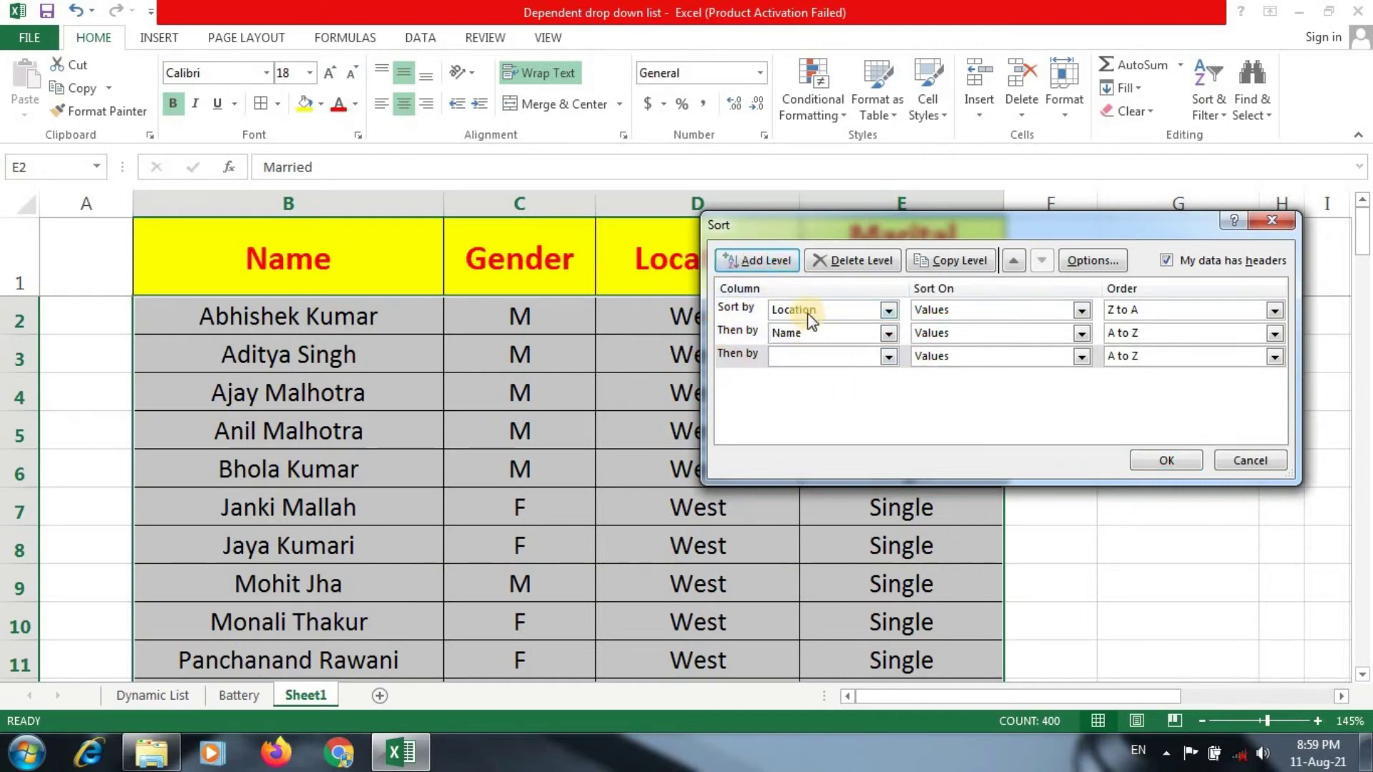
pyautogui.click(796, 358)
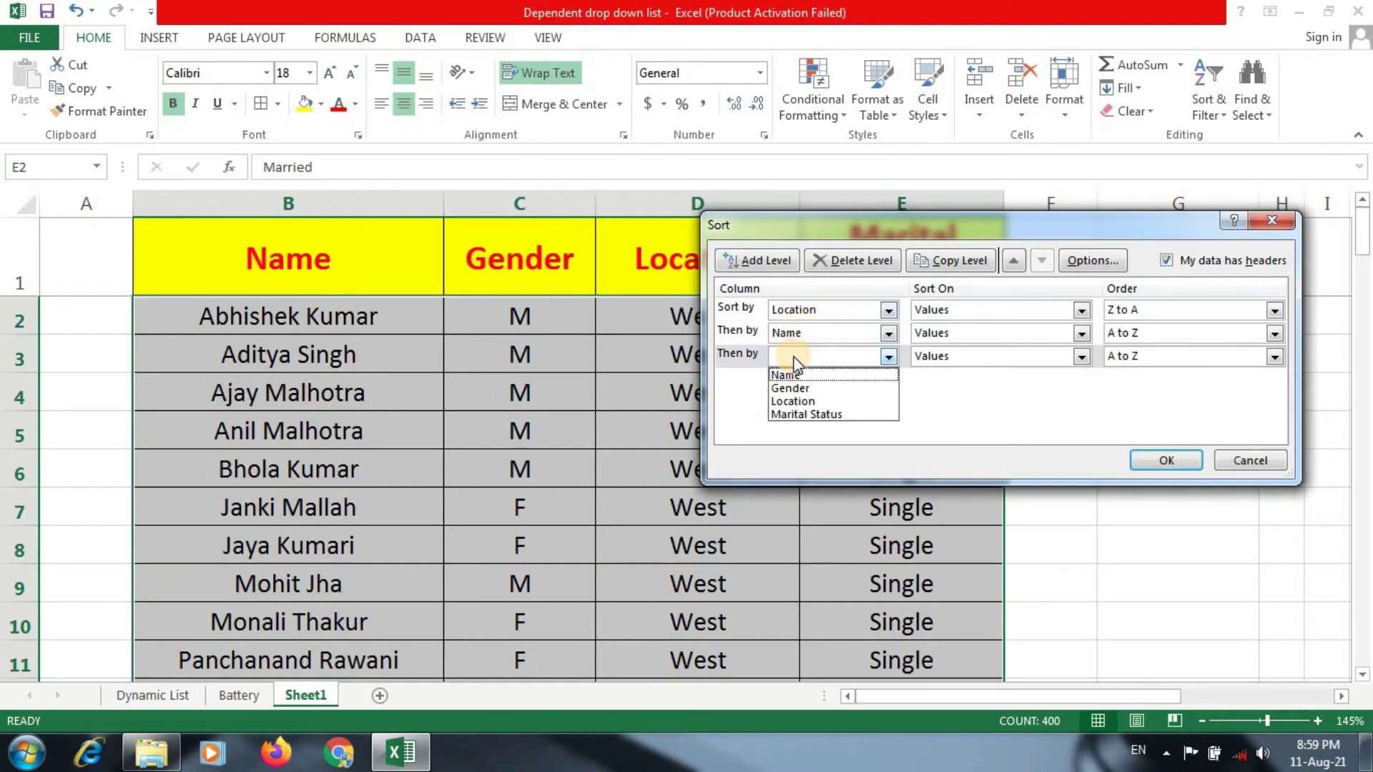
pyautogui.click(794, 414)
pyautogui.moveTo(1006, 242); pyautogui.dragTo(429, 165)
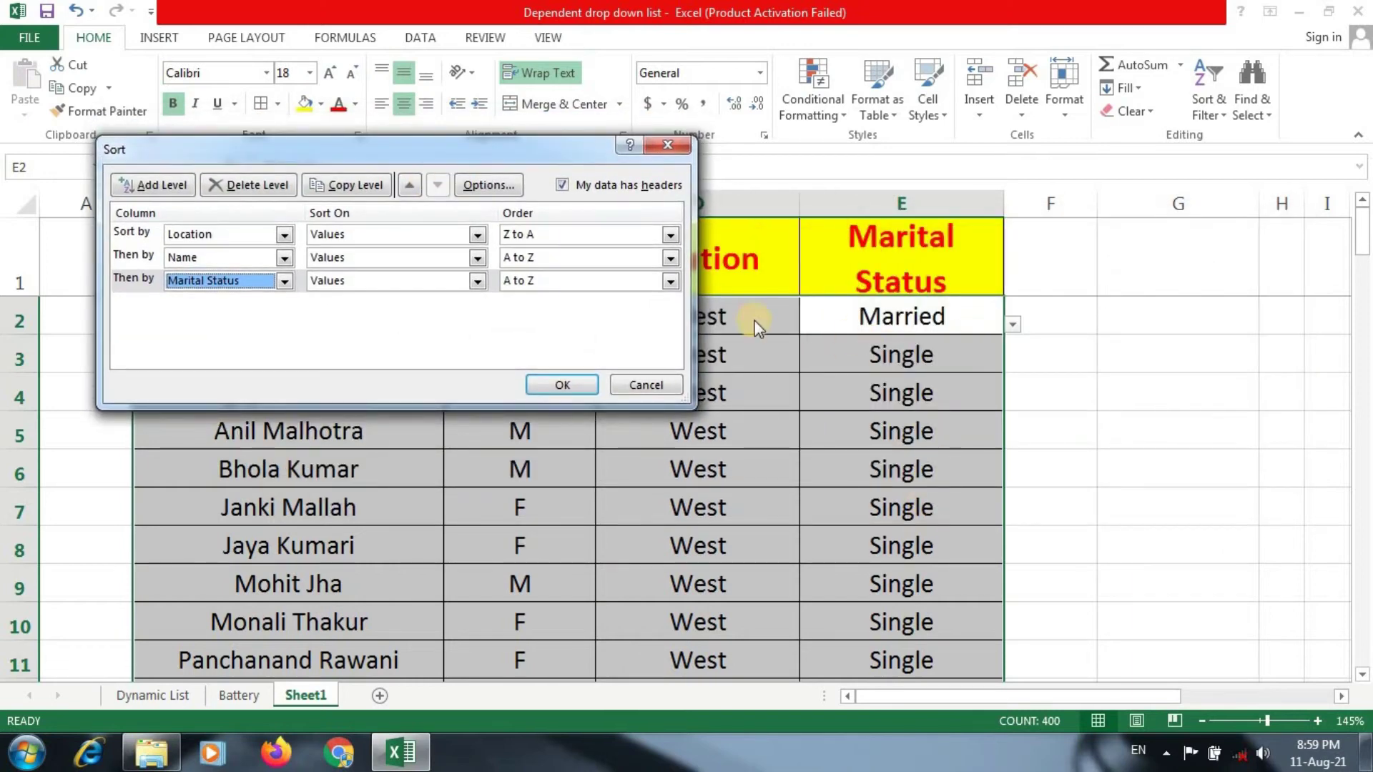
pyautogui.click(529, 283)
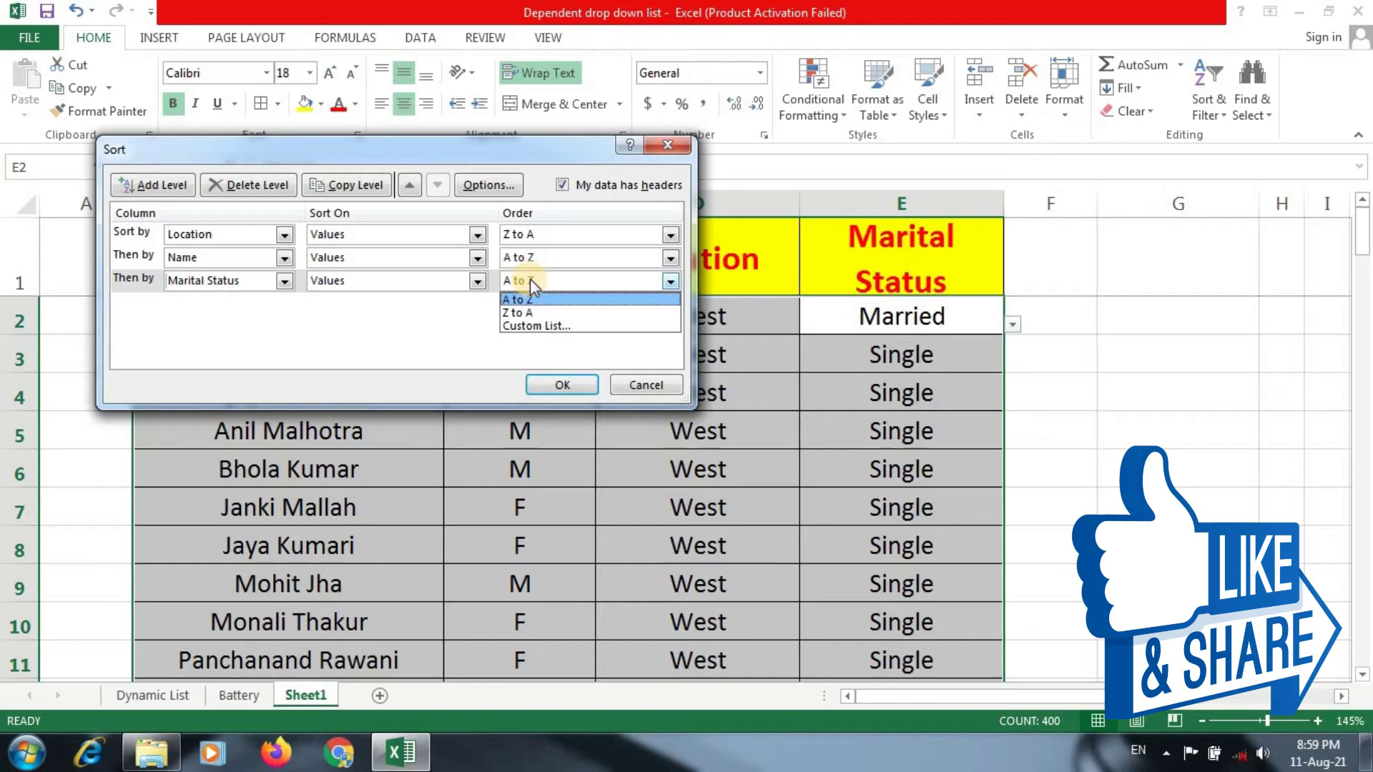
pyautogui.click(533, 313)
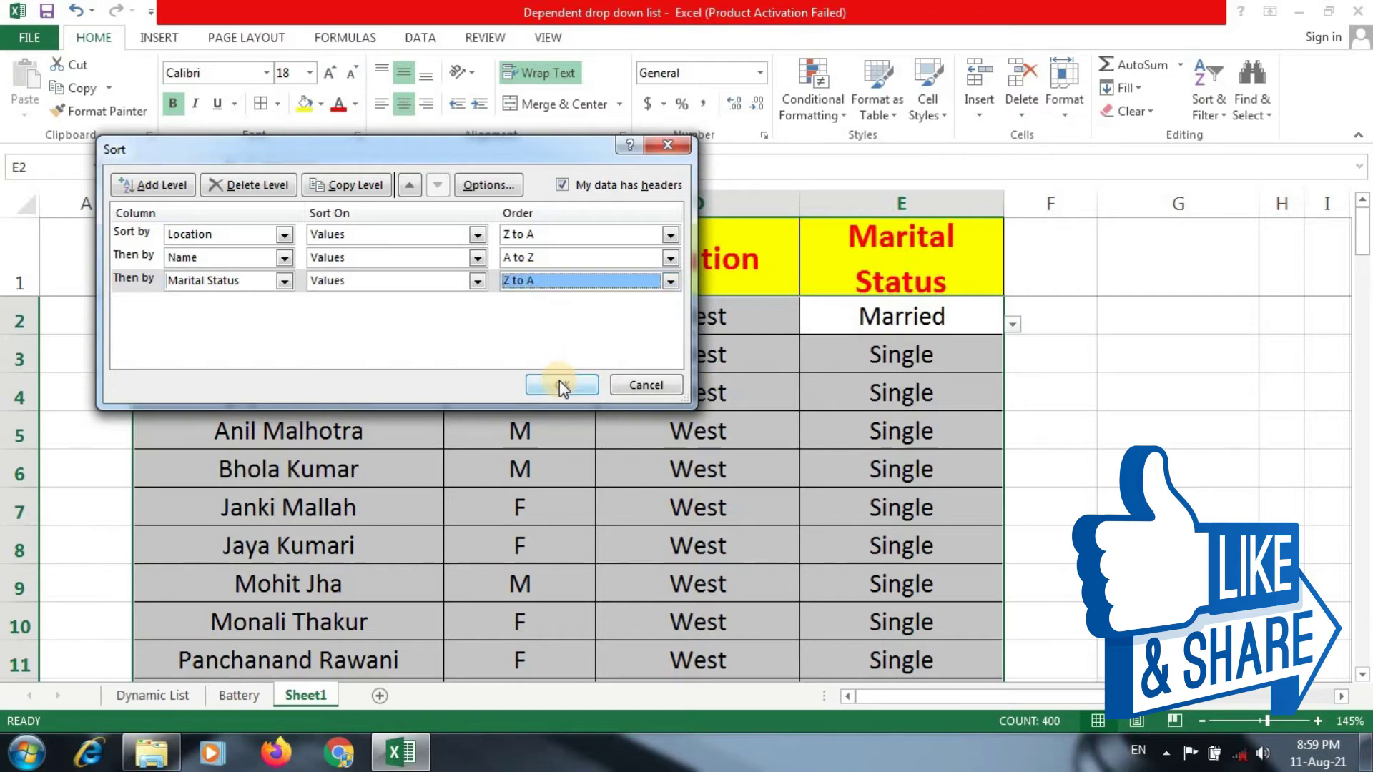
pyautogui.click(560, 387)
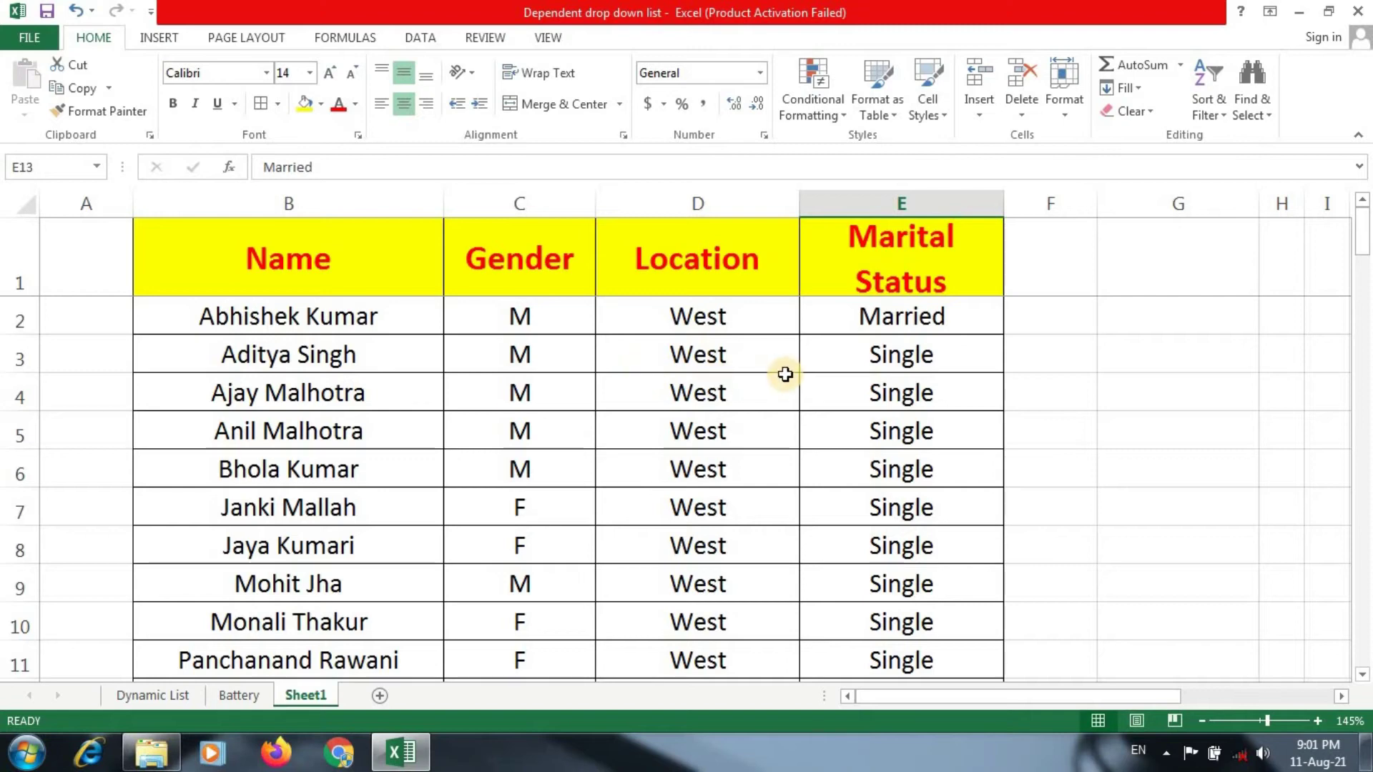
# Examine the Marital Status values of the West group, comparing rows 2, 13 and 14.
pyautogui.click(863, 324)
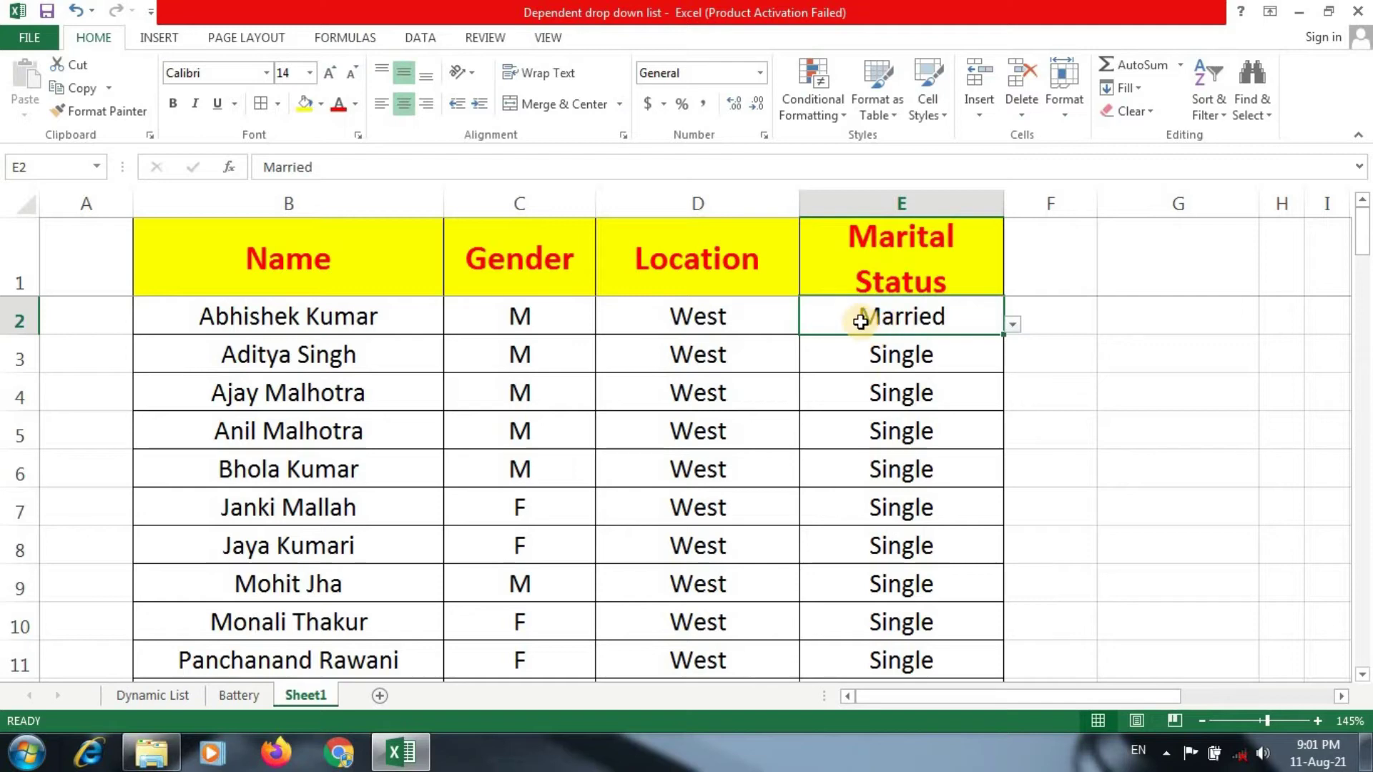
pyautogui.scroll(-2, 874, 359)
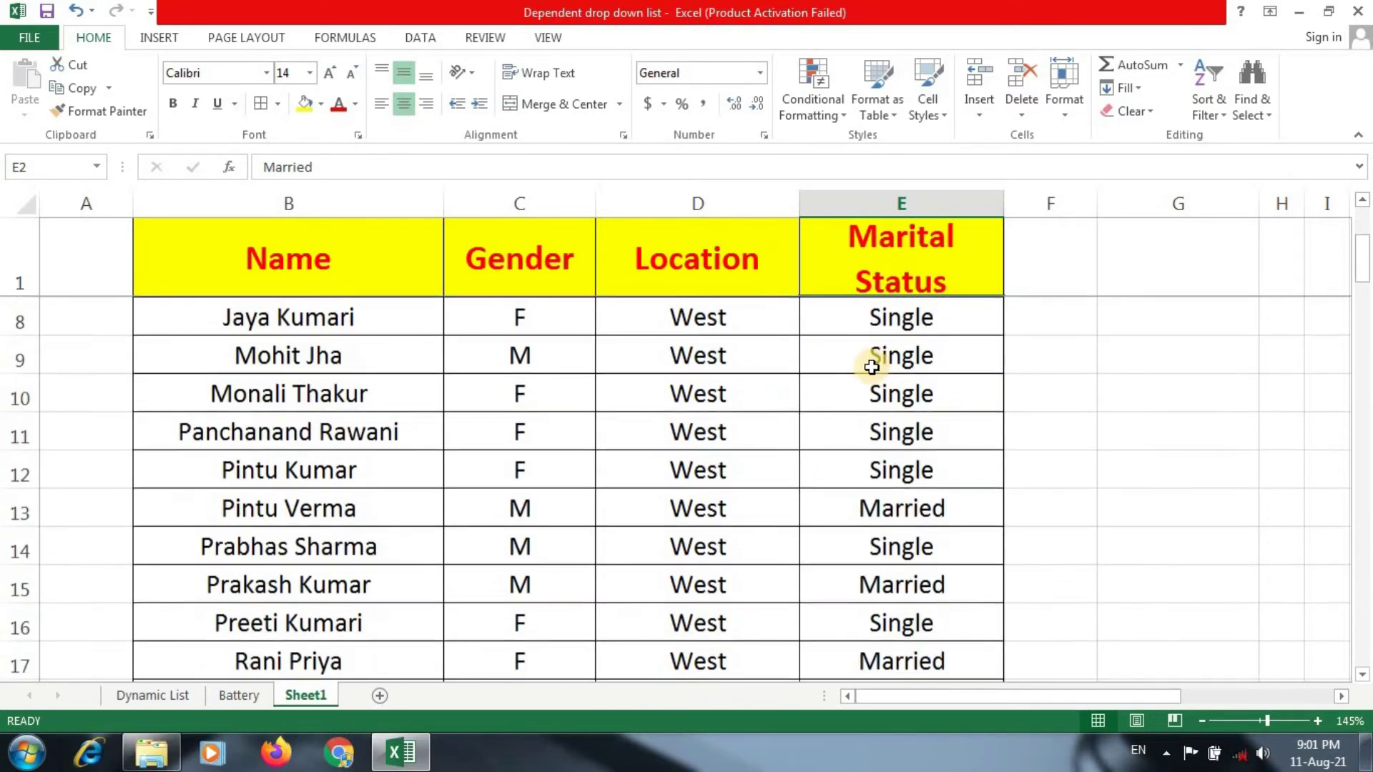
pyautogui.click(877, 508)
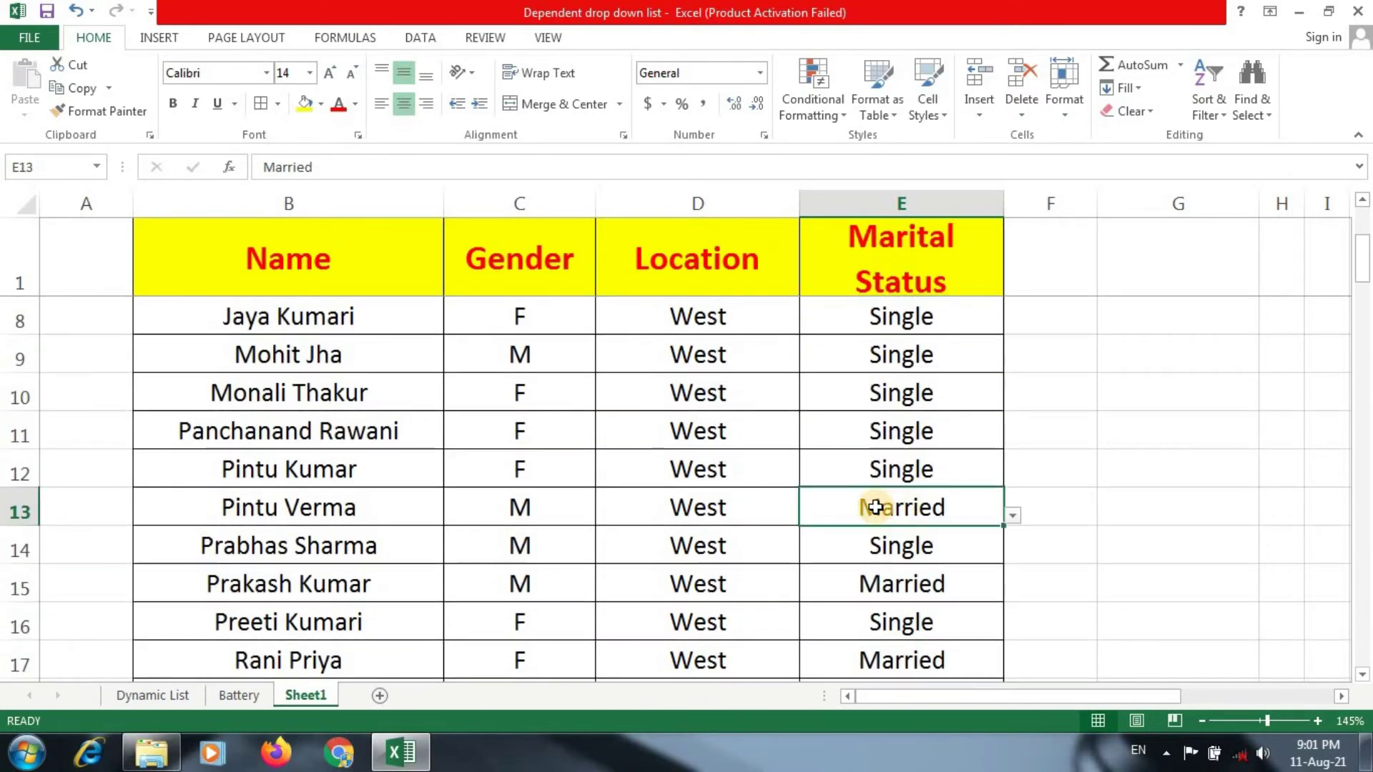
pyautogui.click(879, 544)
pyautogui.click(859, 508)
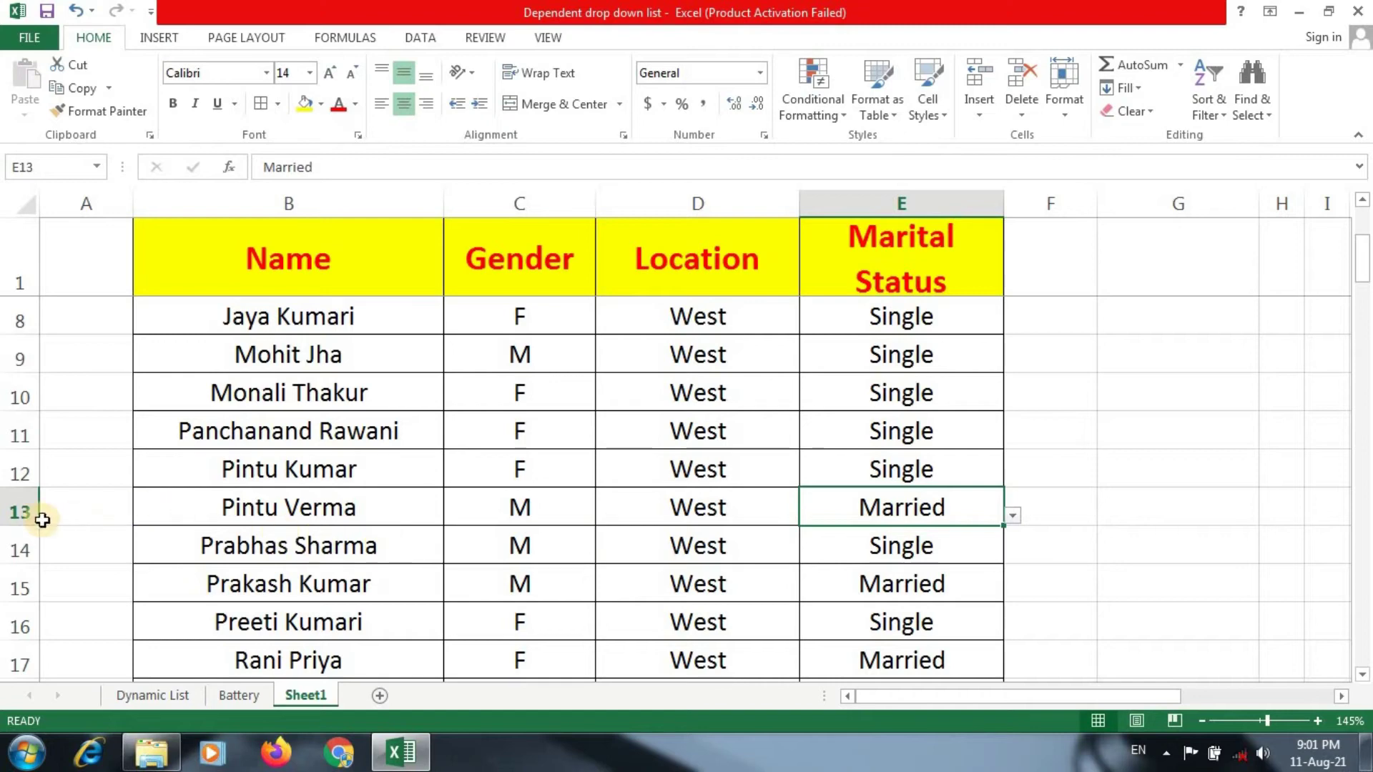
# Highlight the table cells B13 to E13 with a yellow fill.
pyautogui.moveTo(176, 514); pyautogui.dragTo(834, 508)
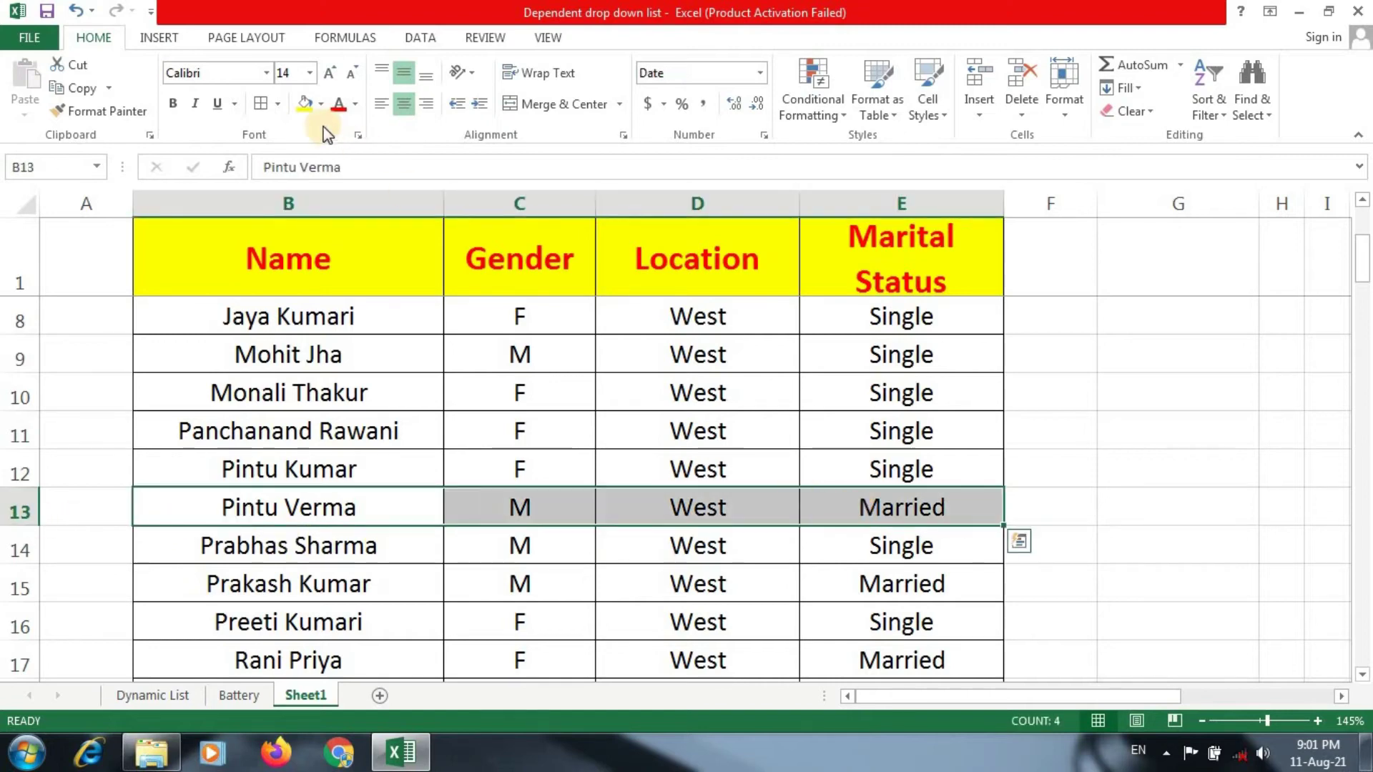
pyautogui.click(300, 107)
pyautogui.click(654, 581)
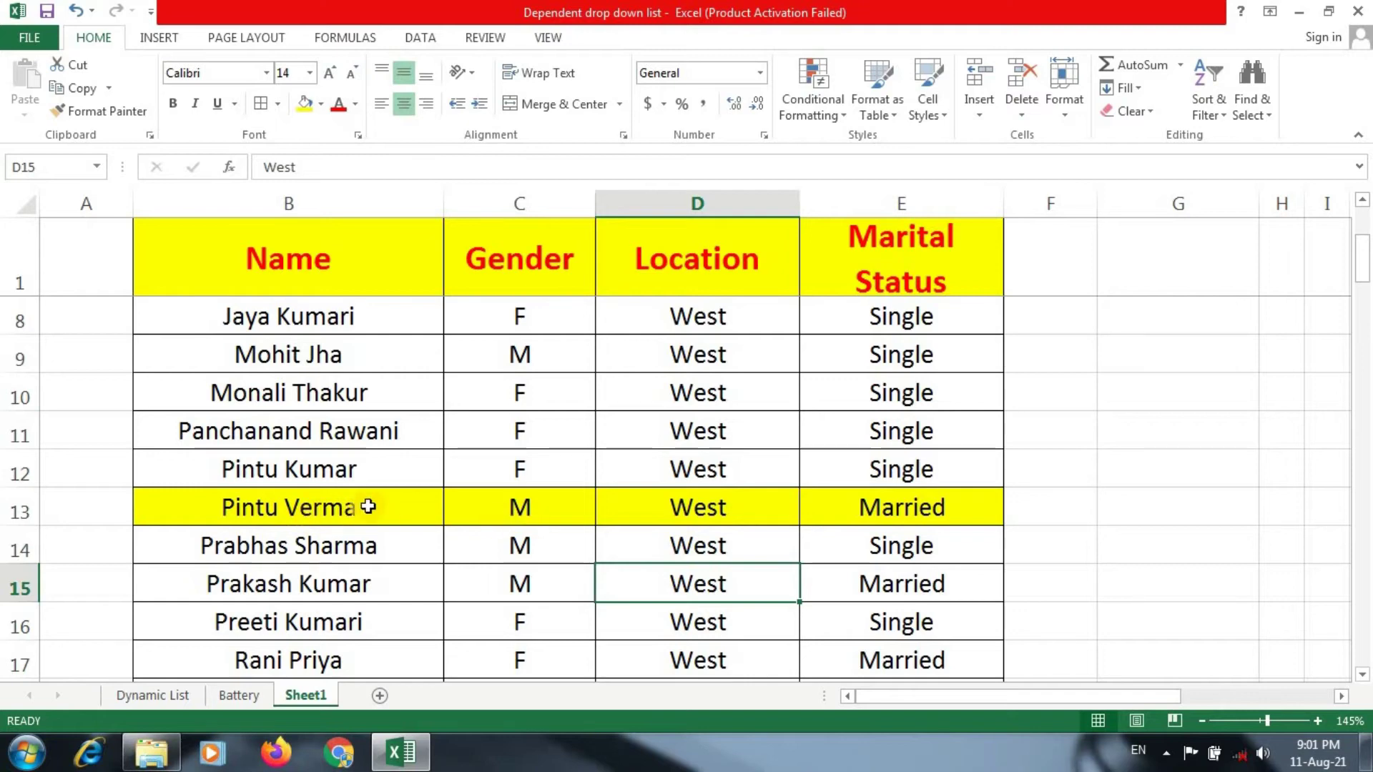
# Compare the names and marital statuses in rows 12 to 14, along with the location in row 13, to check the sort-level priority.
pyautogui.click(690, 515)
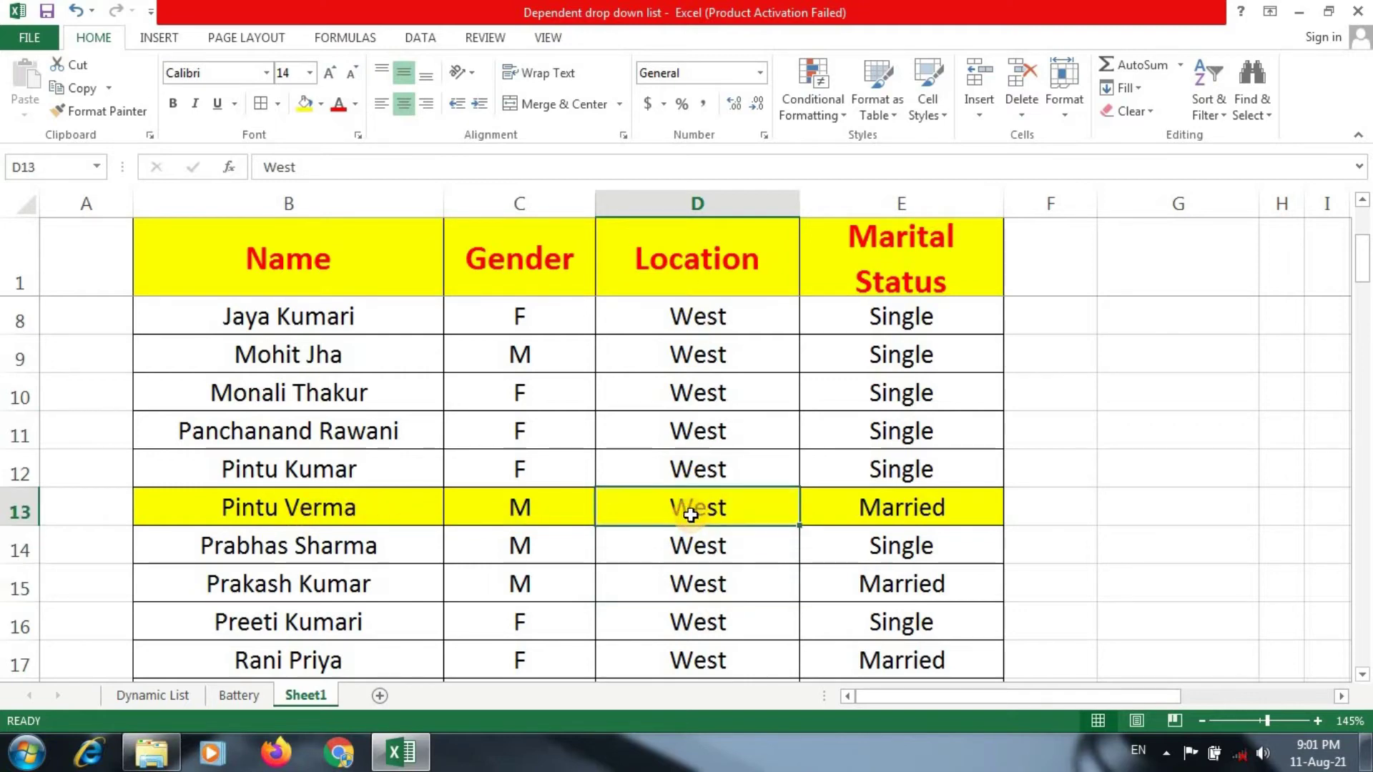
pyautogui.click(242, 513)
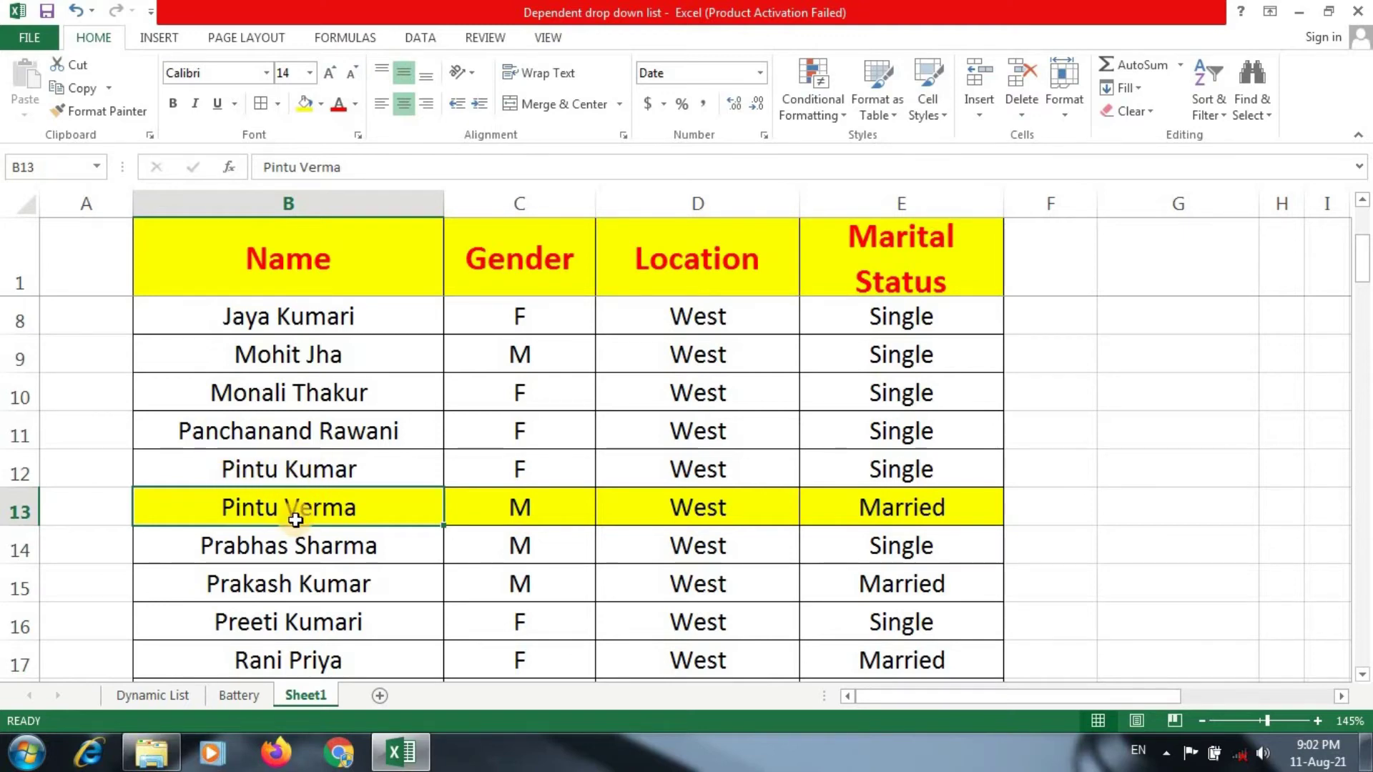
pyautogui.click(292, 470)
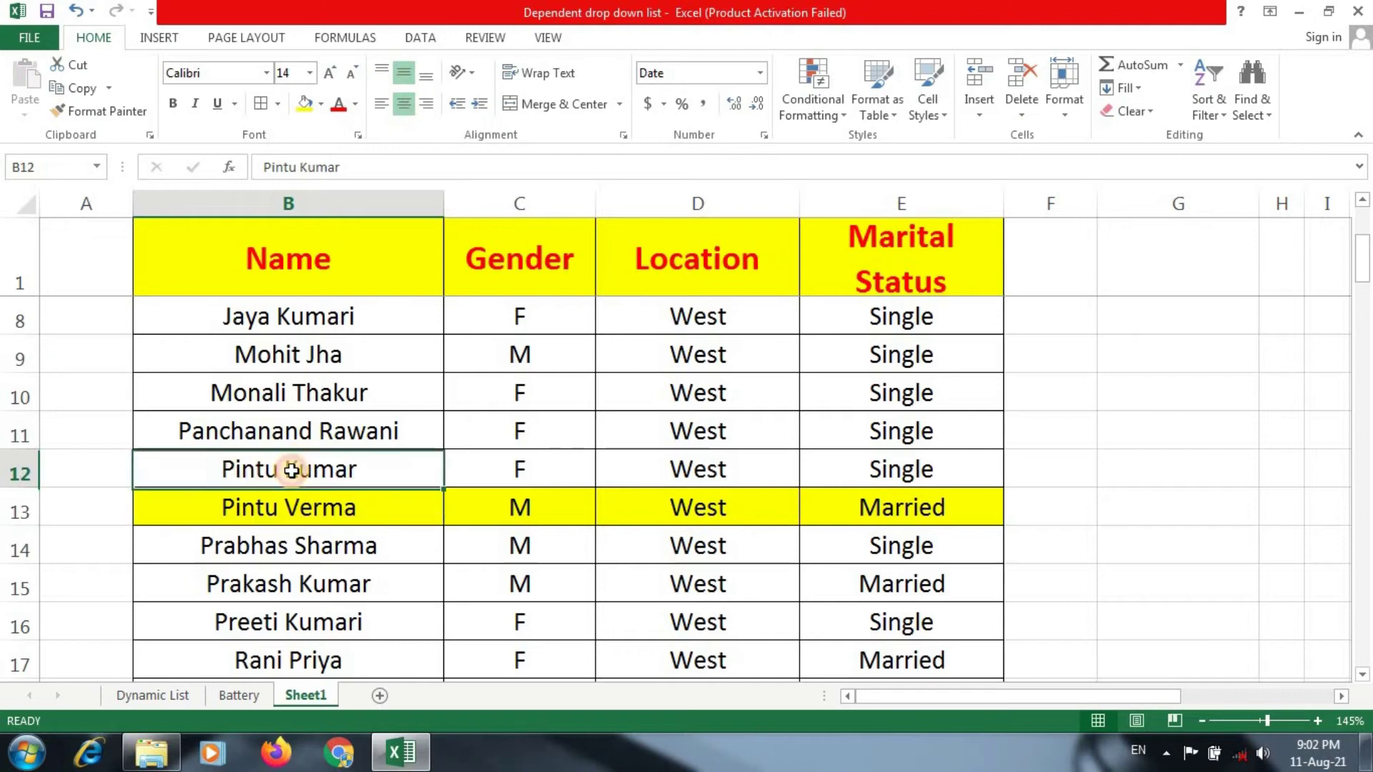
pyautogui.click(888, 470)
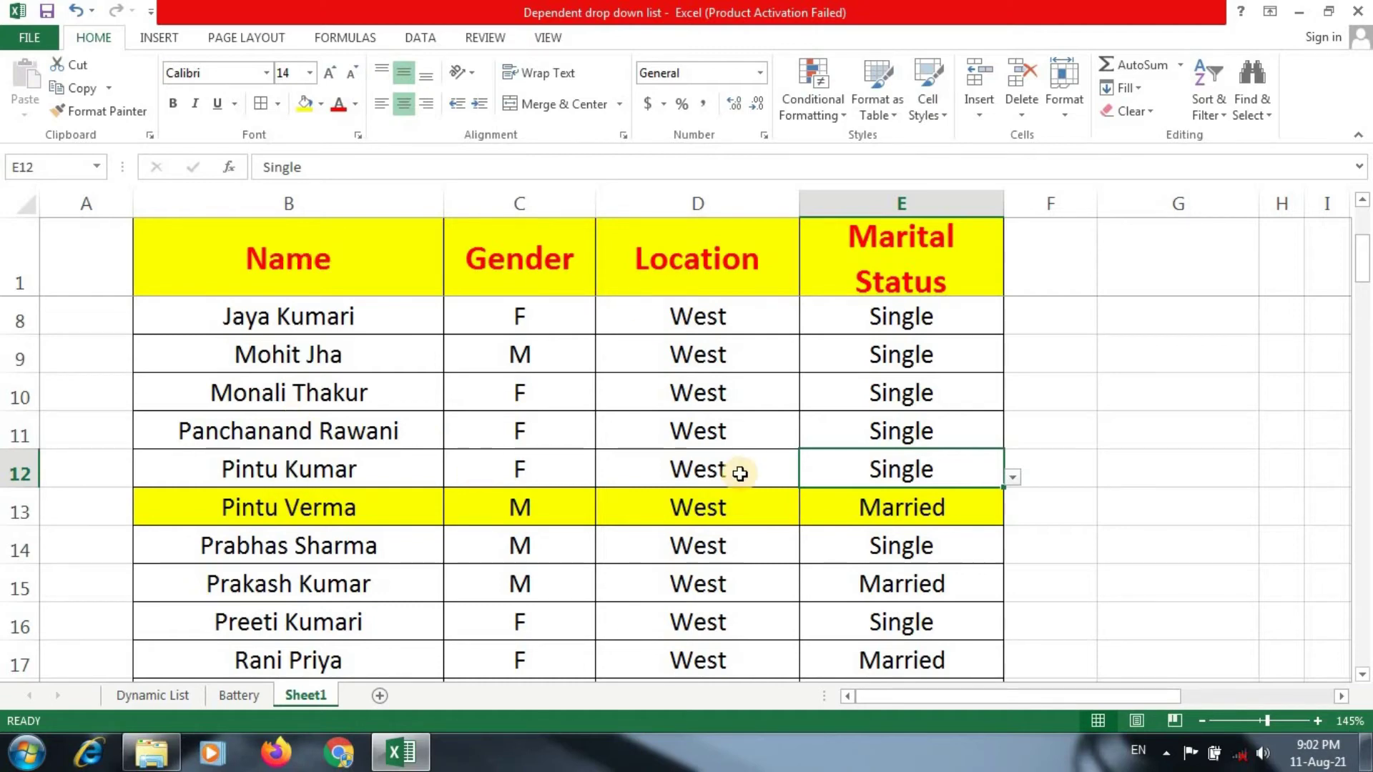
pyautogui.click(279, 477)
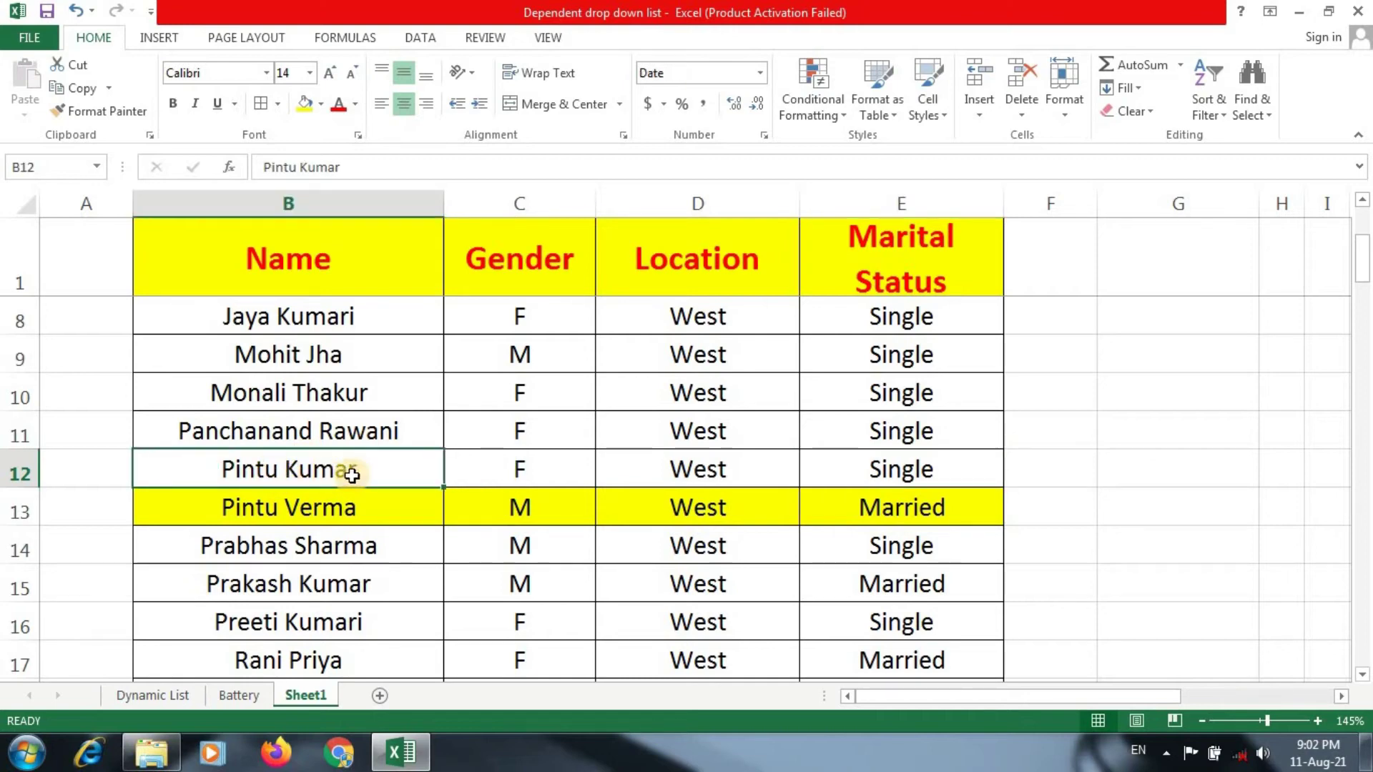
pyautogui.click(912, 479)
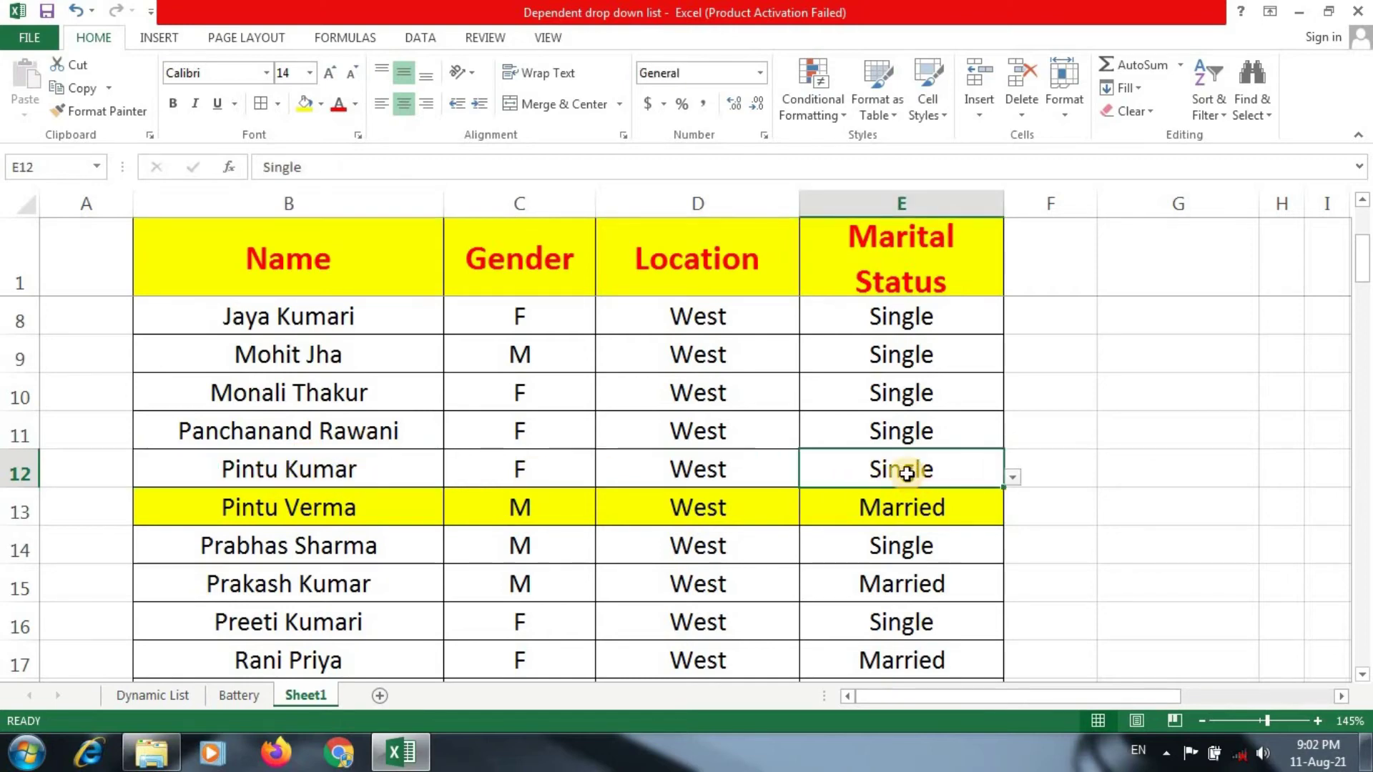
pyautogui.click(281, 515)
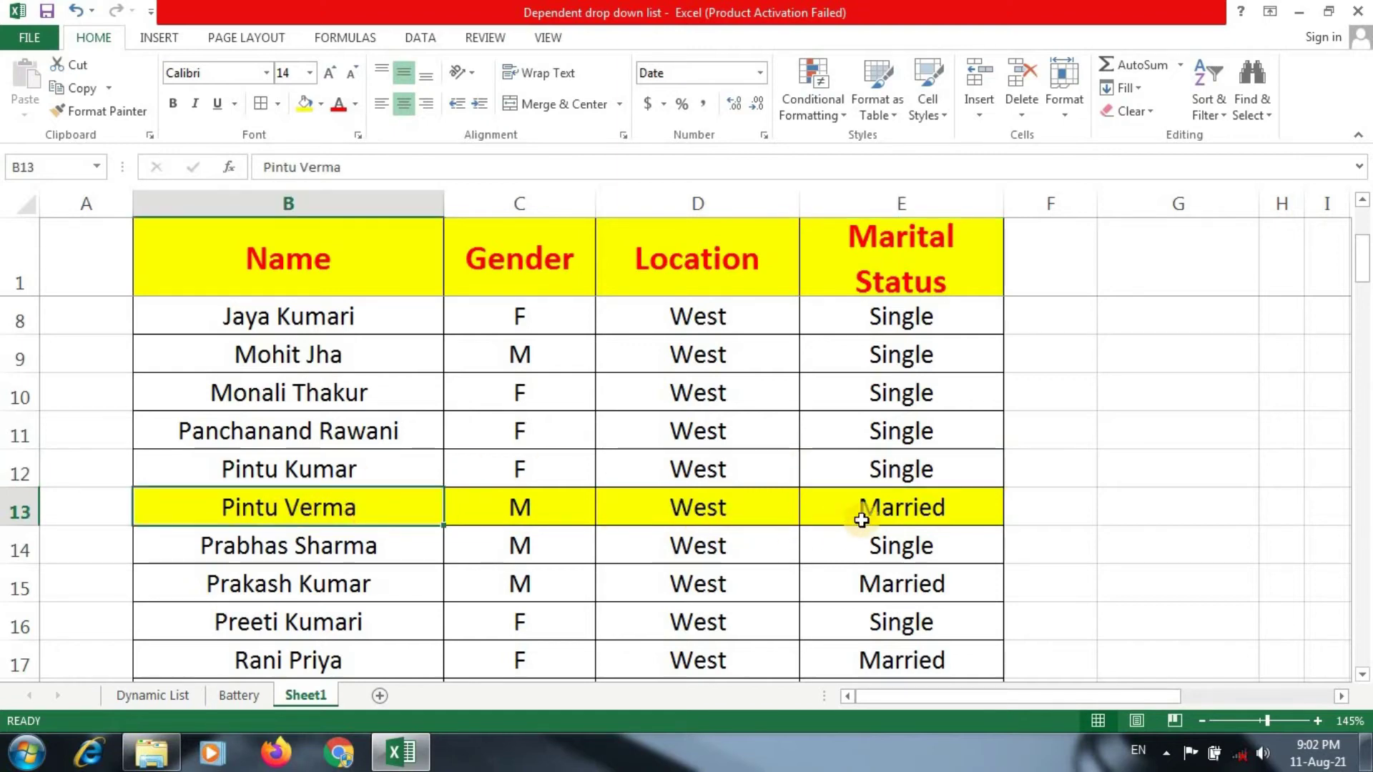
pyautogui.click(892, 513)
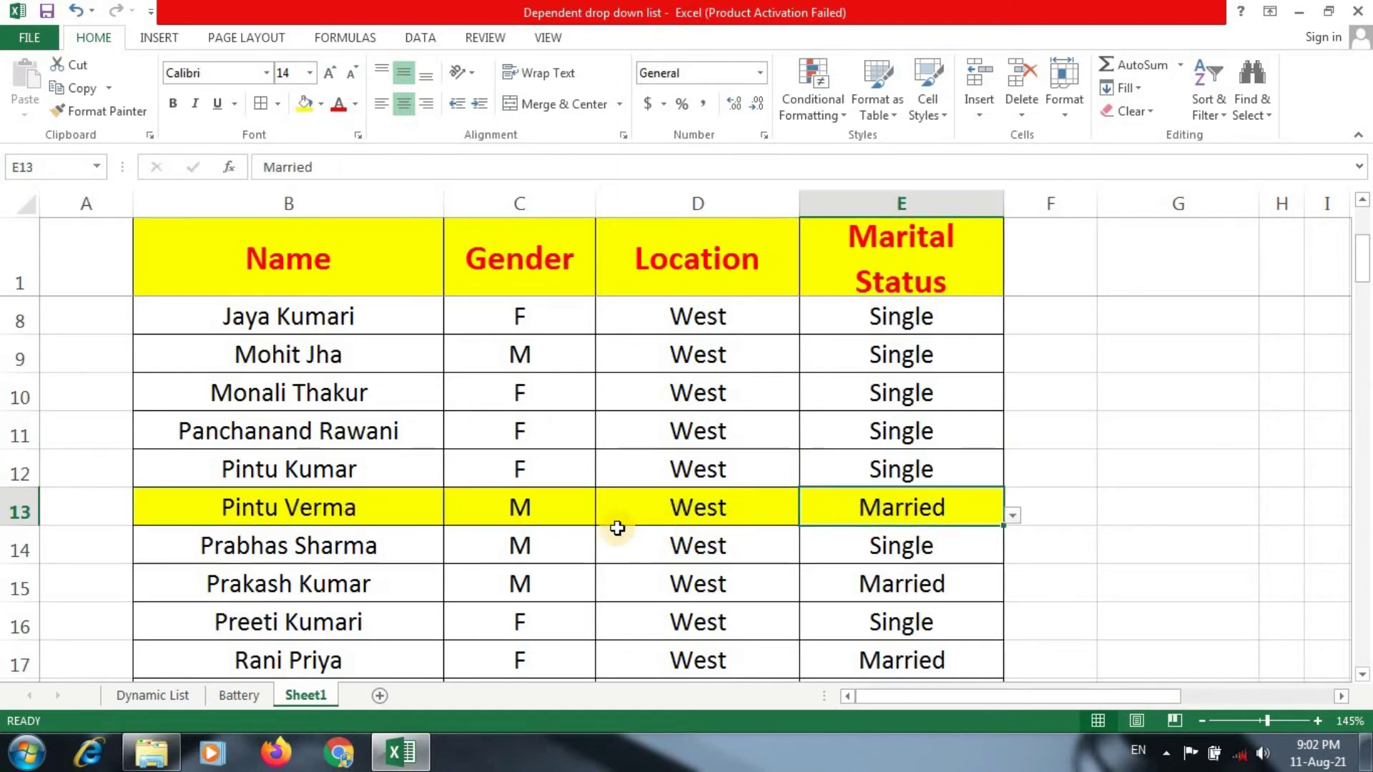
pyautogui.click(335, 550)
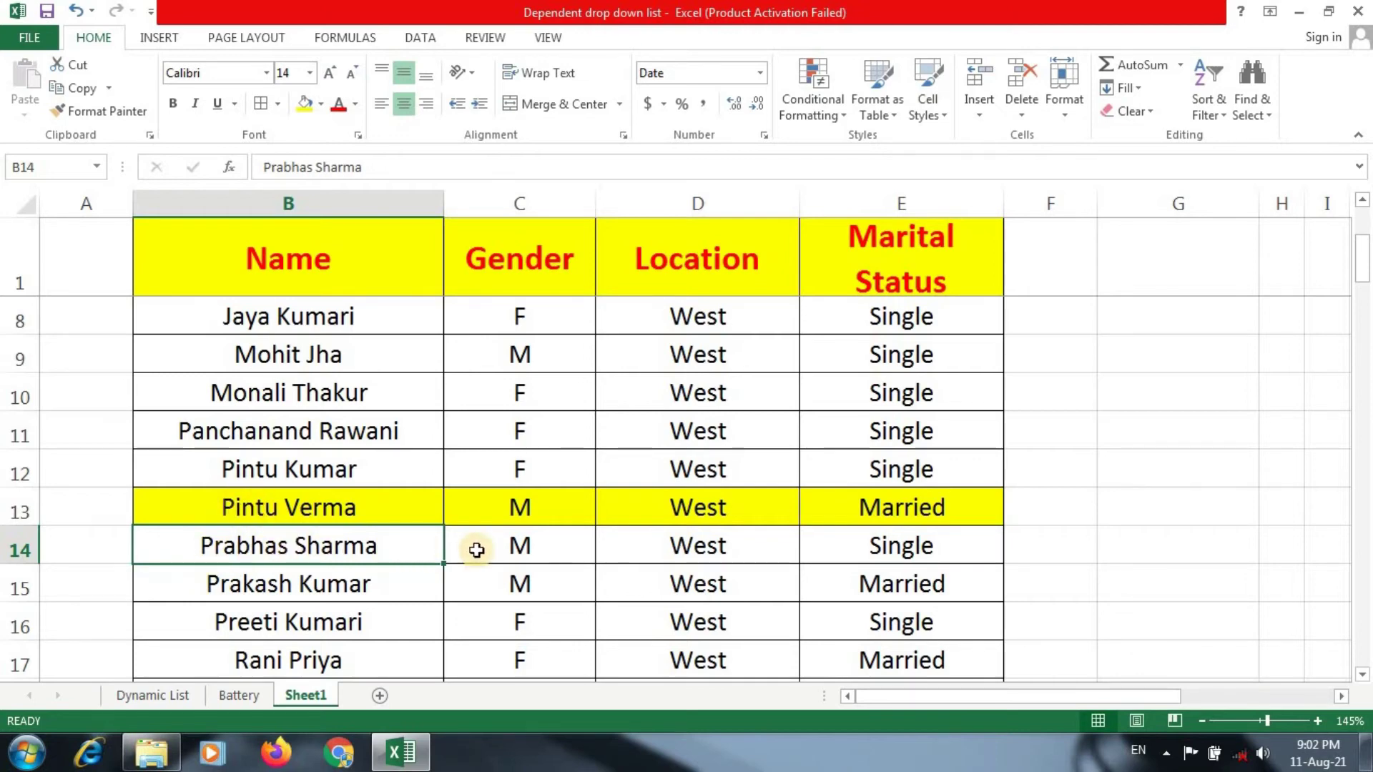
pyautogui.click(862, 547)
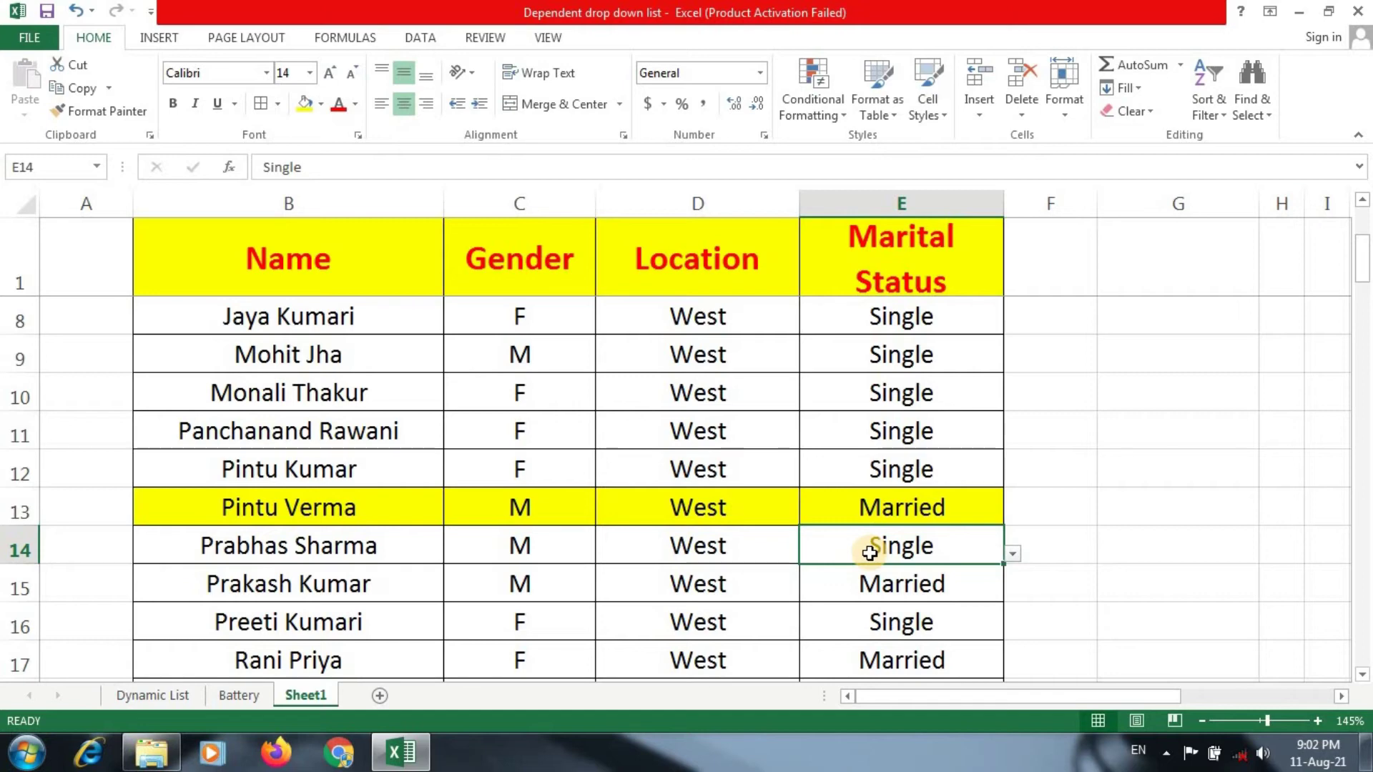
pyautogui.scroll(-1, 840, 545)
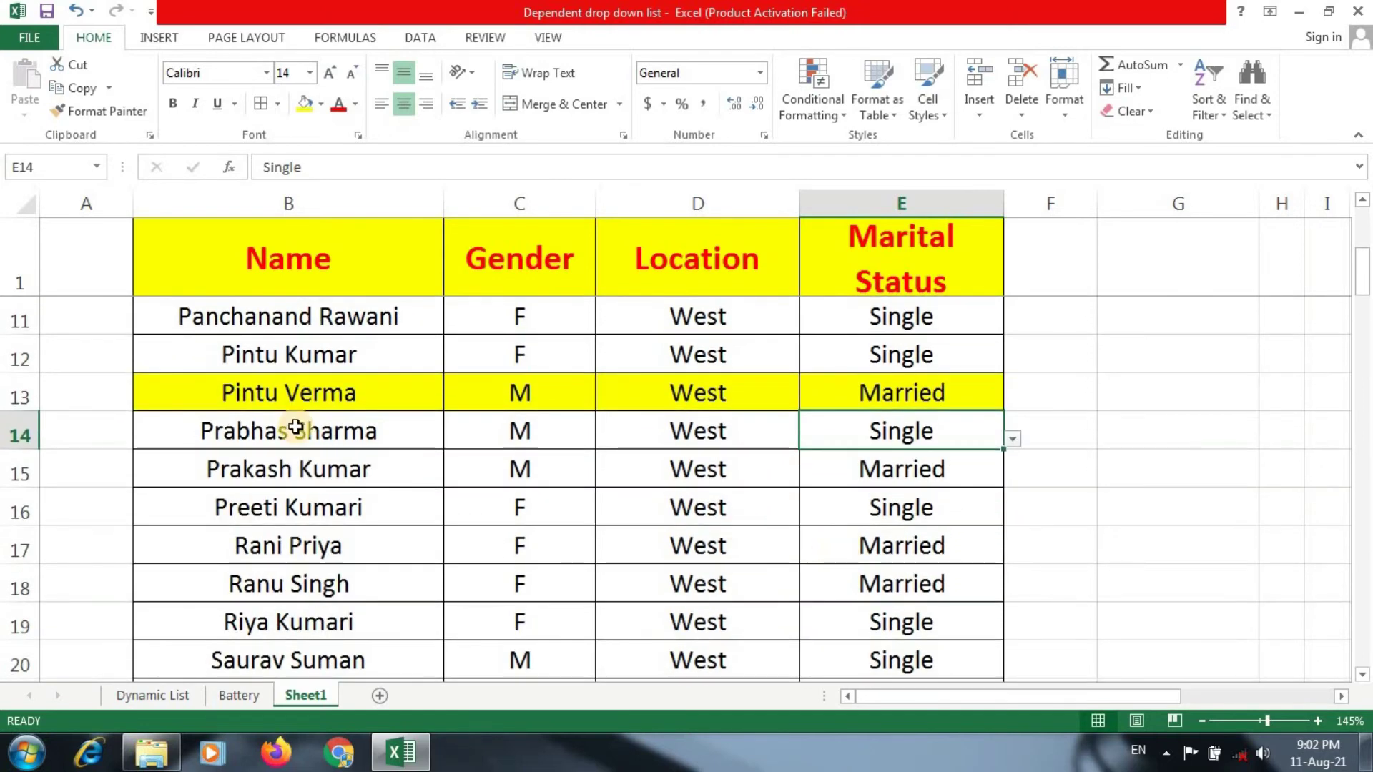
# Examine the locations and names in rows 11 to 17, comparing the names in B14 and B15.
pyautogui.moveTo(702, 328); pyautogui.dragTo(697, 548)
pyautogui.moveTo(308, 318); pyautogui.dragTo(278, 516)
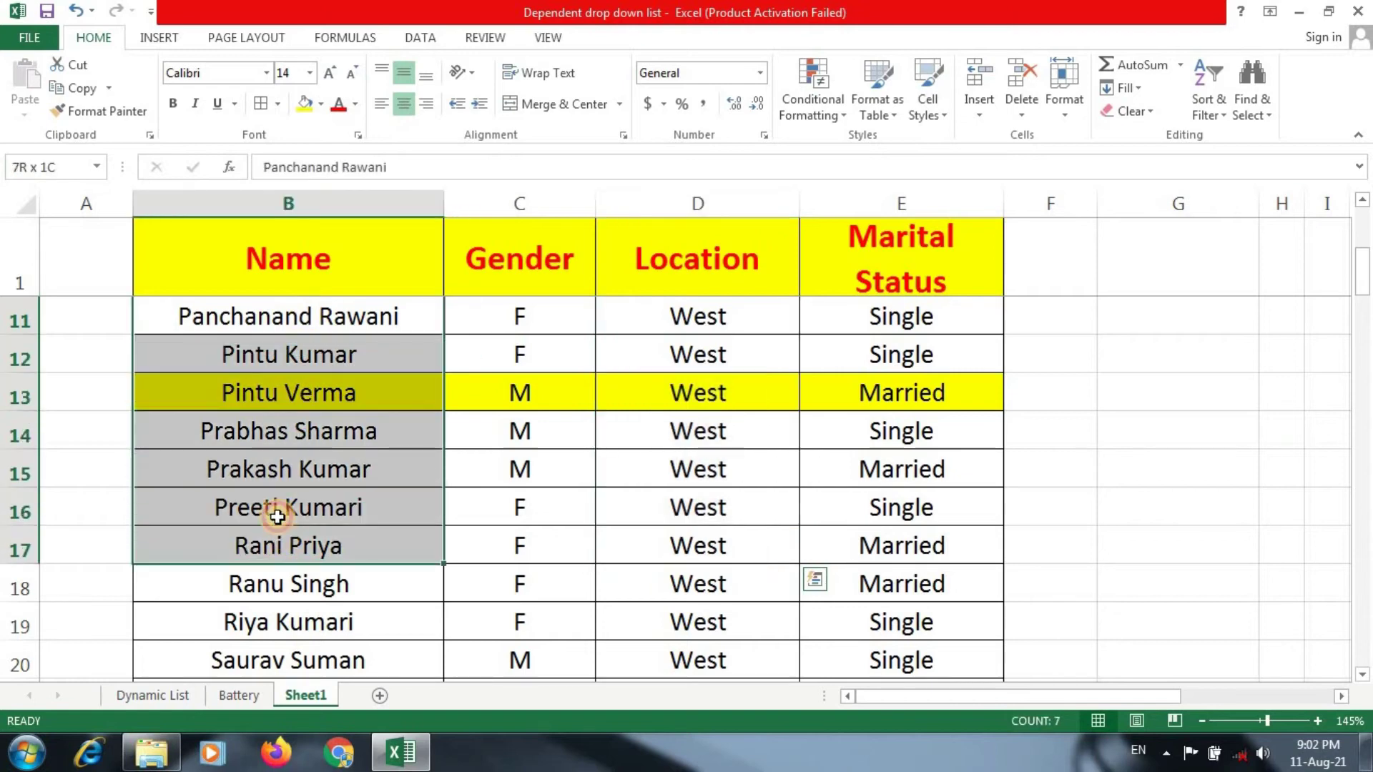
pyautogui.click(229, 467)
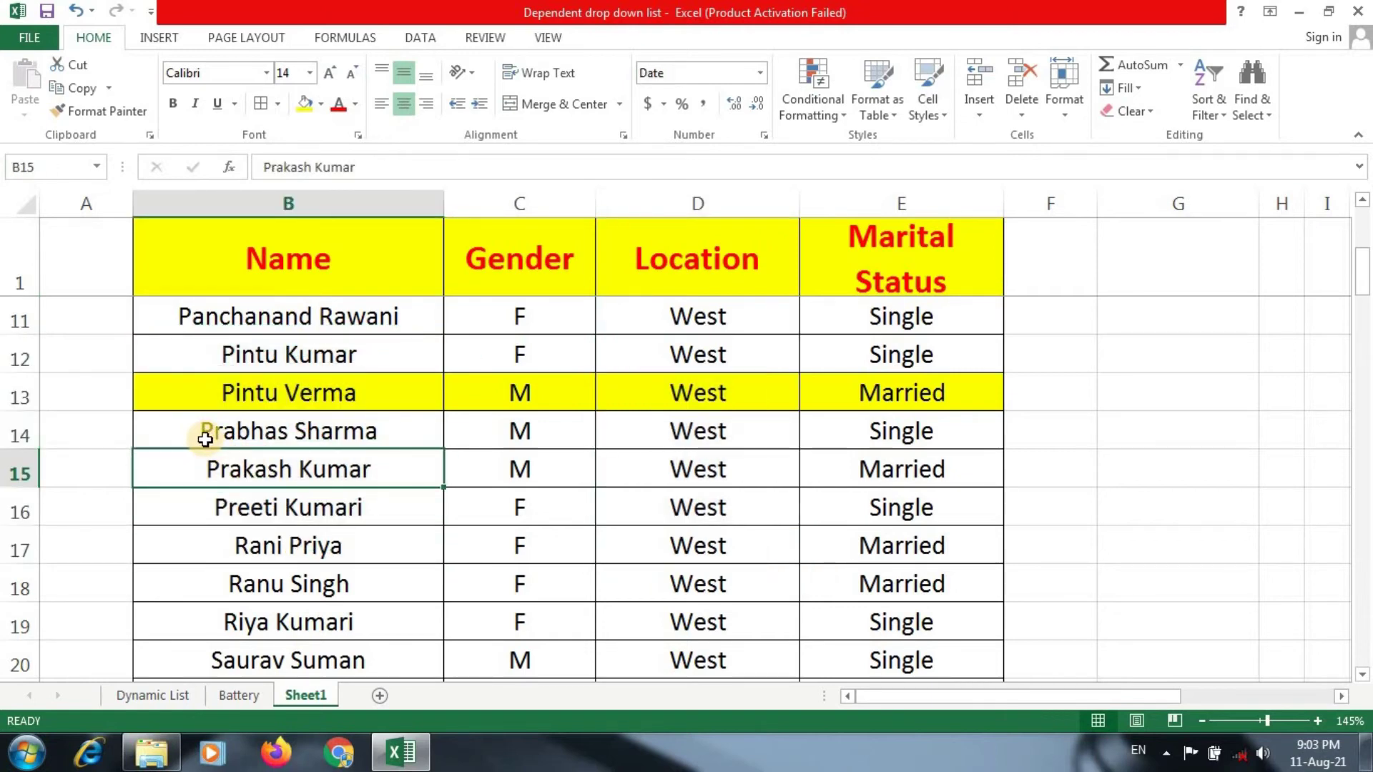
pyautogui.click(206, 430)
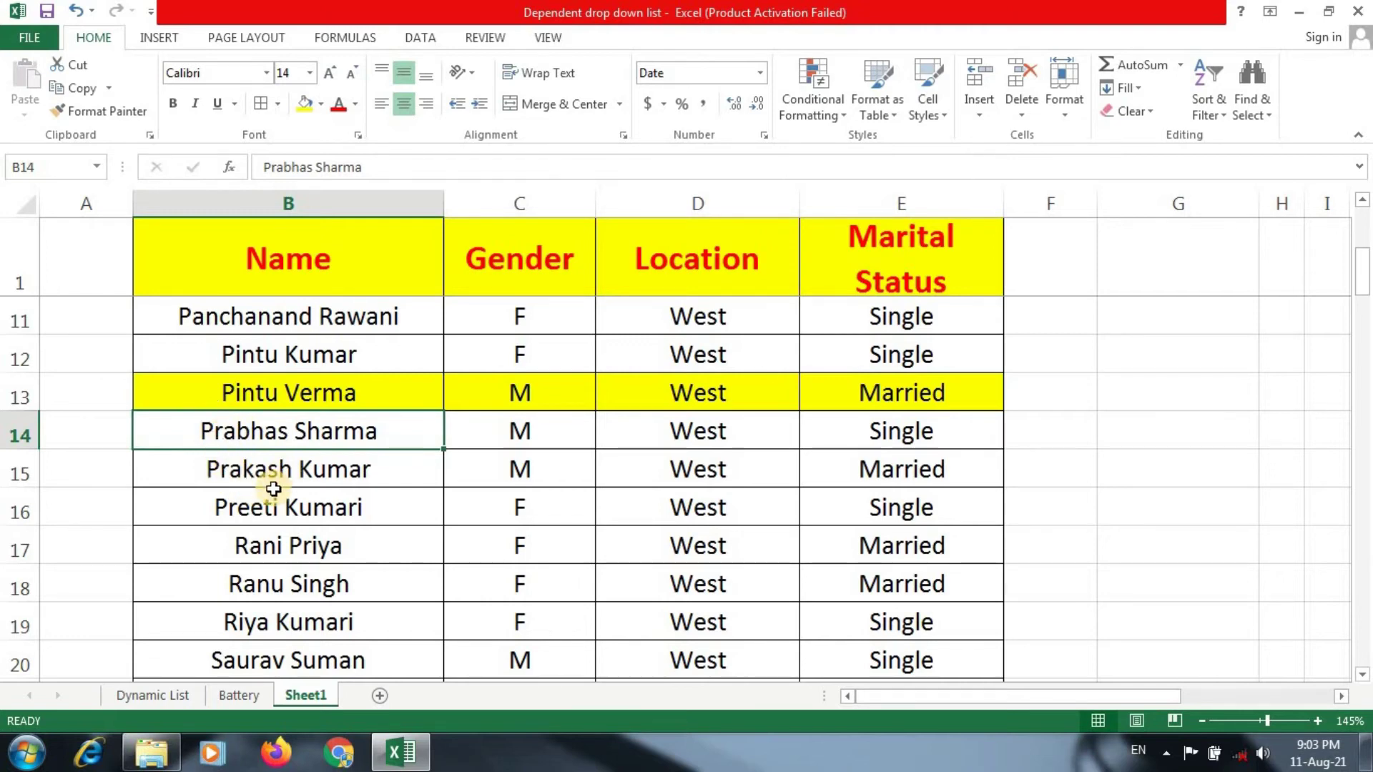
pyautogui.moveTo(273, 489); pyautogui.dragTo(246, 426)
pyautogui.click(245, 426)
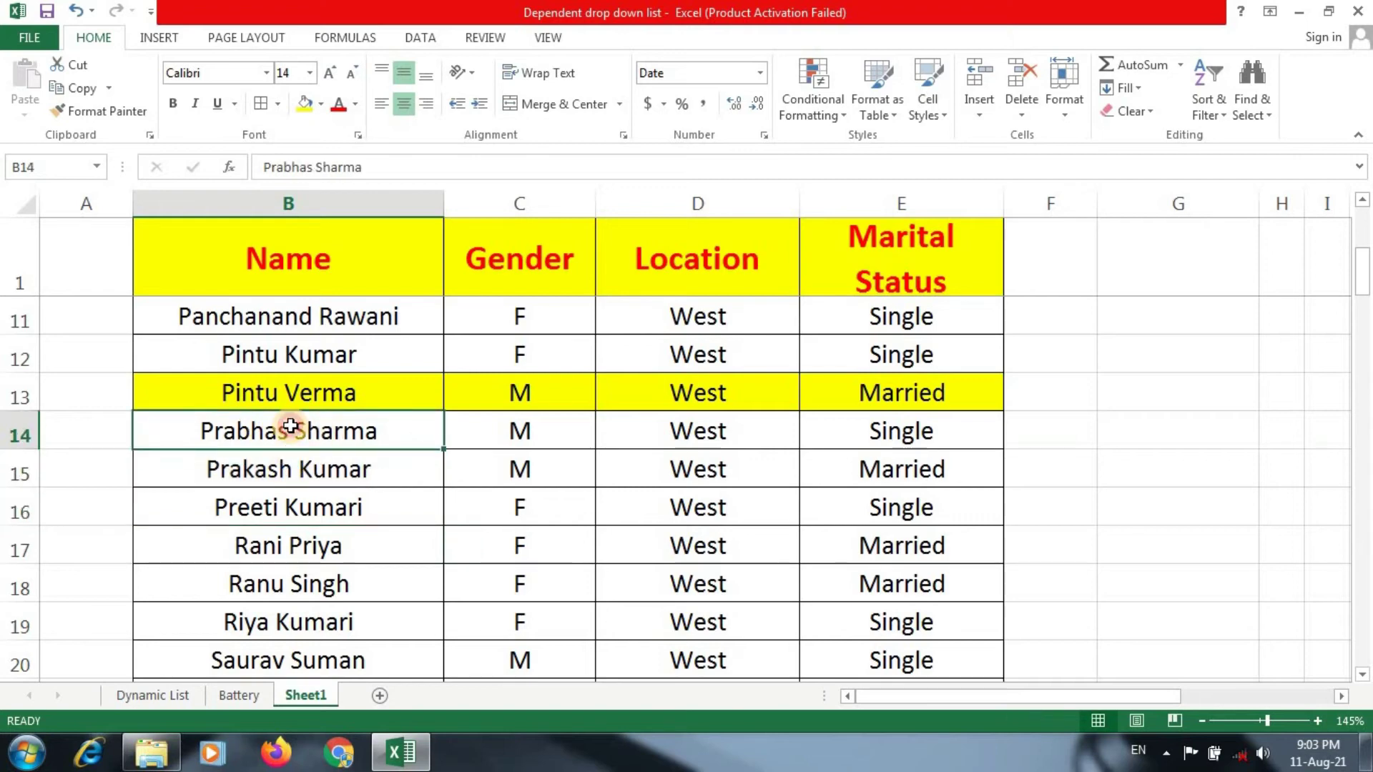
# Highlight the name cells B14 and B15 with a light red theme fill.
pyautogui.moveTo(289, 468); pyautogui.dragTo(290, 429)
pyautogui.click(329, 107)
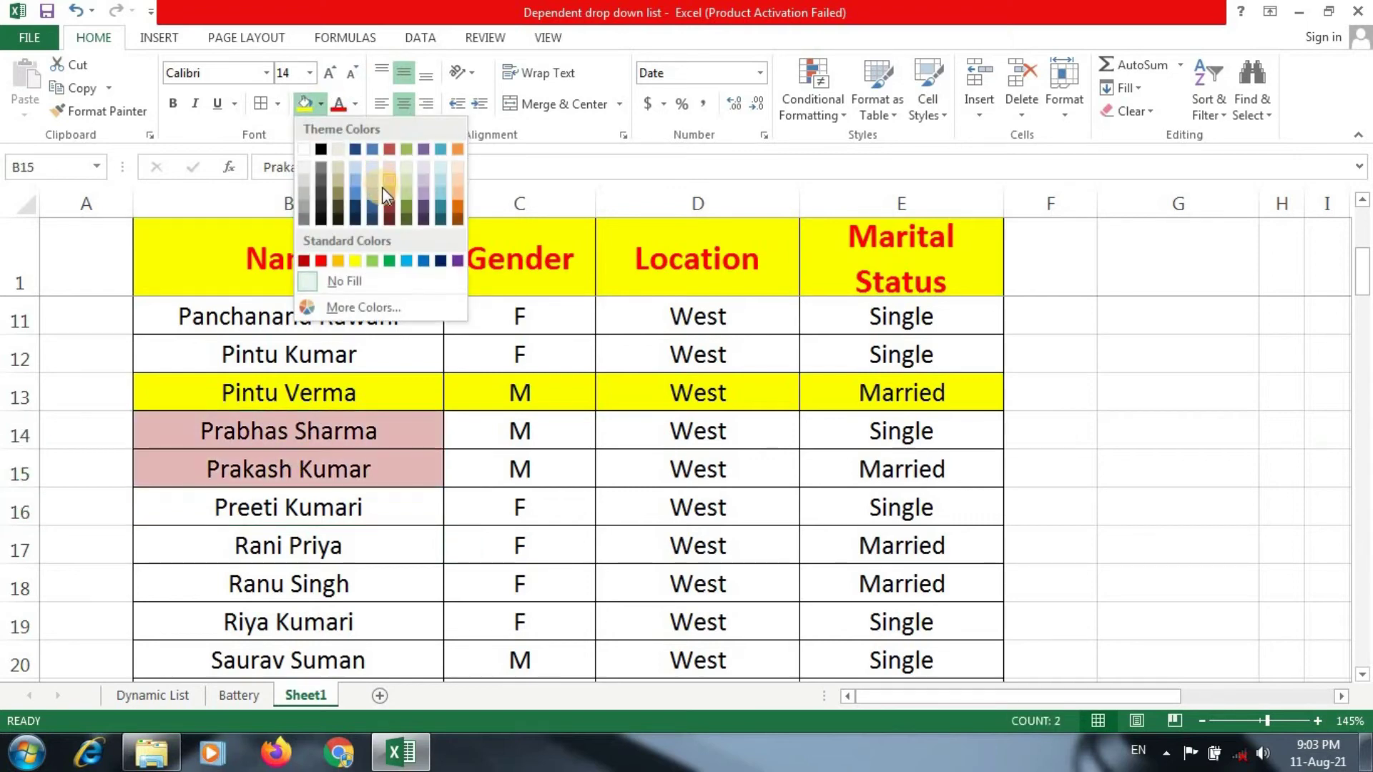
pyautogui.click(382, 183)
pyautogui.click(304, 538)
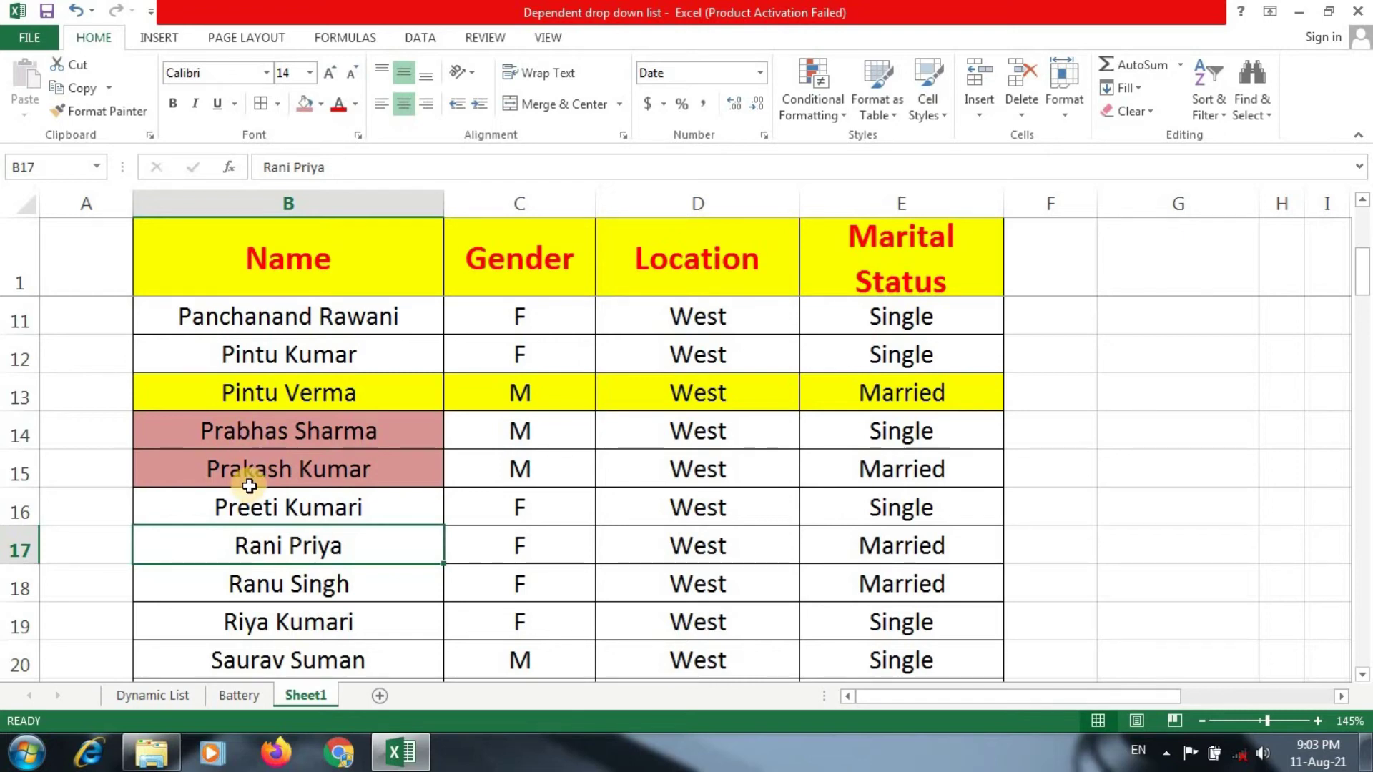
# Compare the highlighted names in B14 and B15 letter by letter, along with the marital statuses in rows 14 and 15.
pyautogui.click(234, 434)
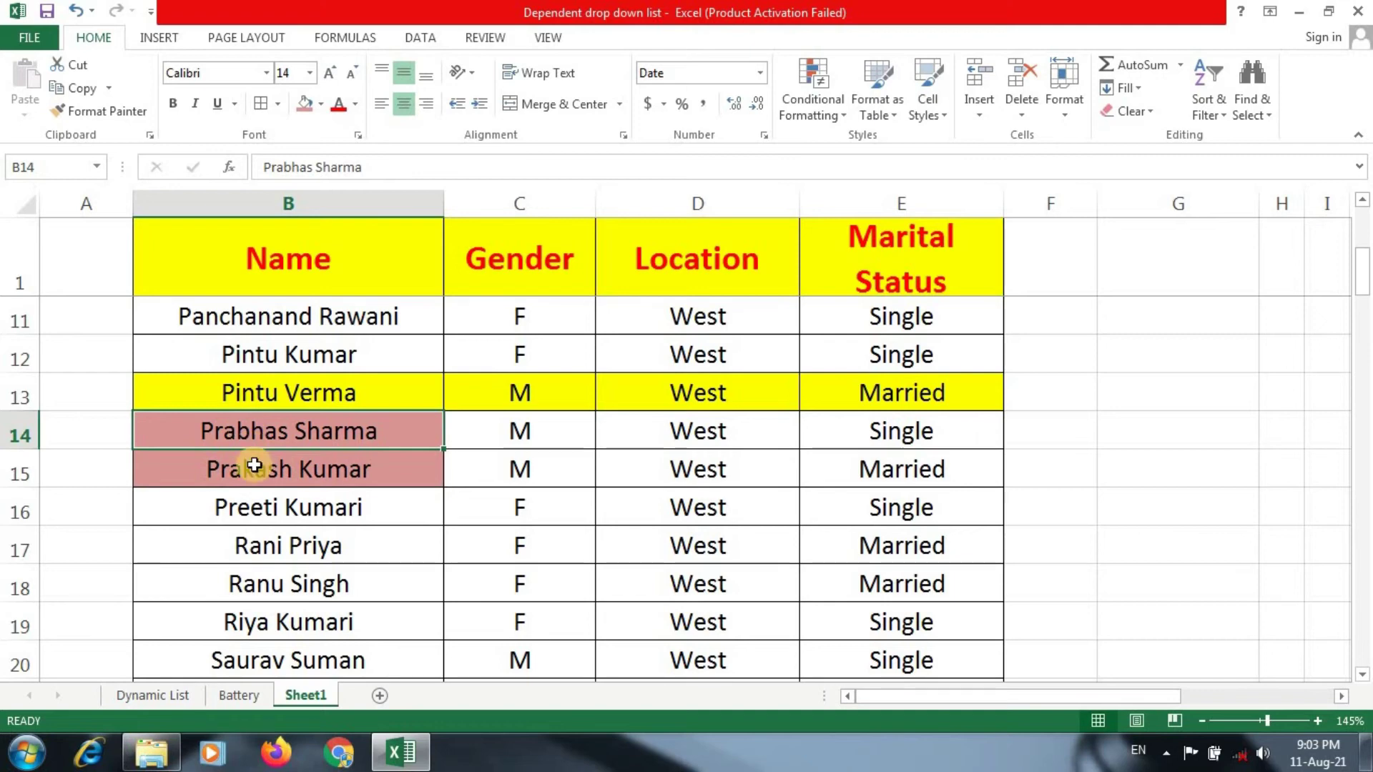
pyautogui.doubleClick(199, 431)
pyautogui.moveTo(198, 431); pyautogui.dragTo(238, 431)
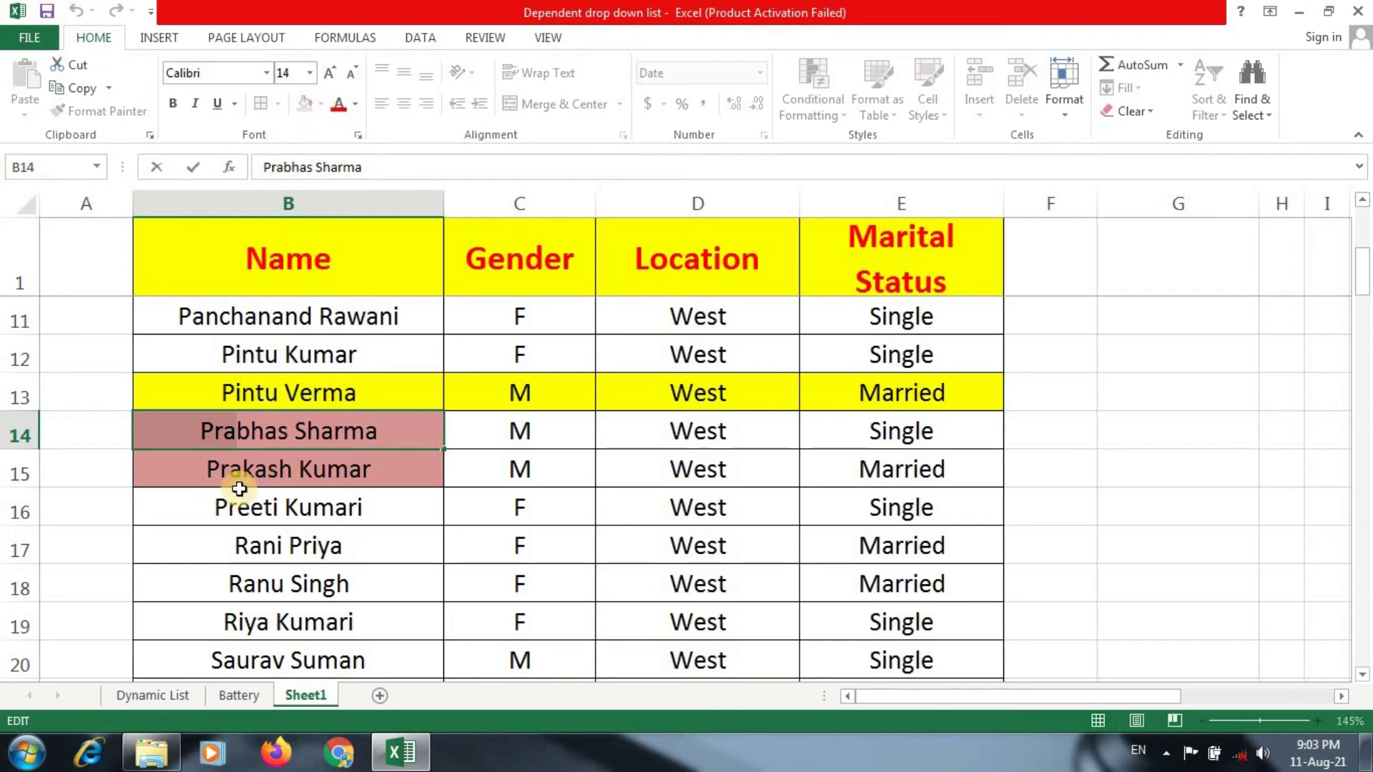
pyautogui.click(270, 485)
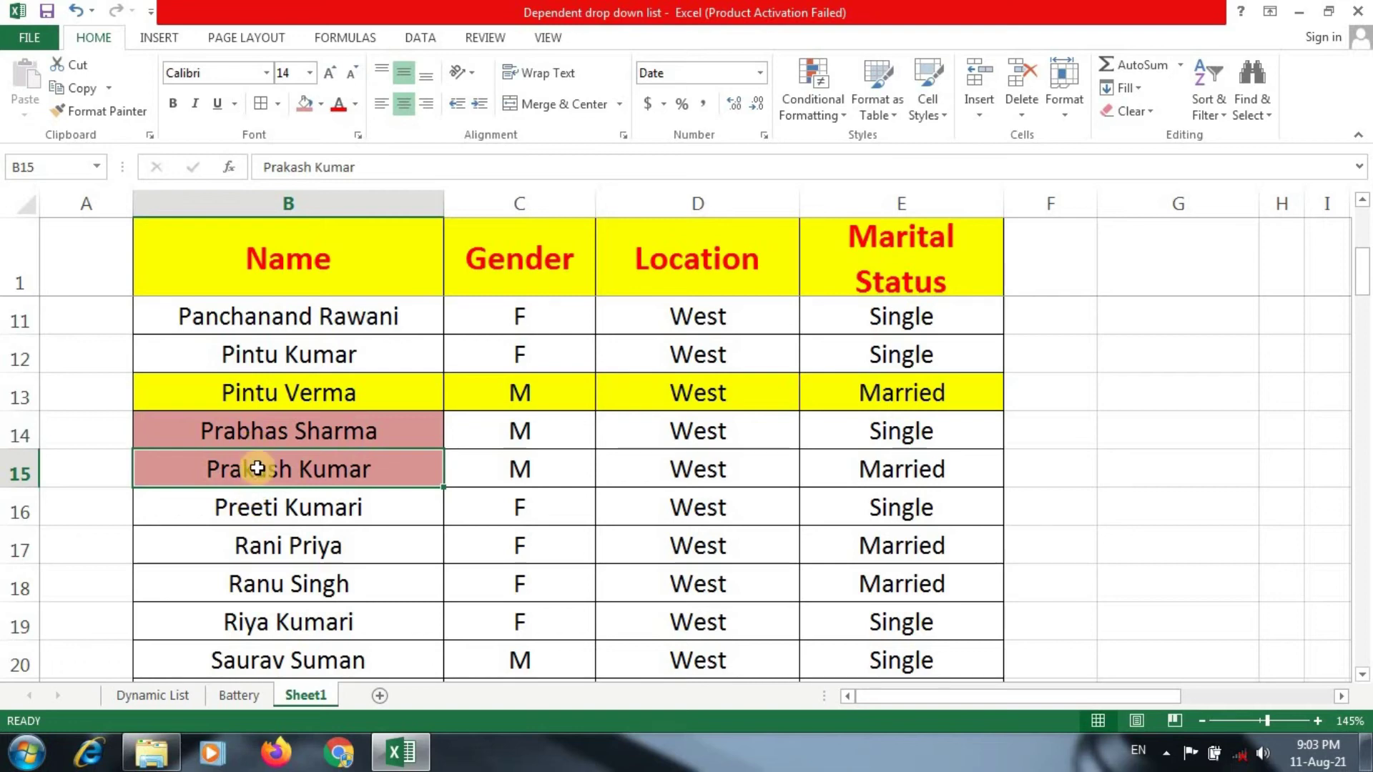
pyautogui.click(250, 433)
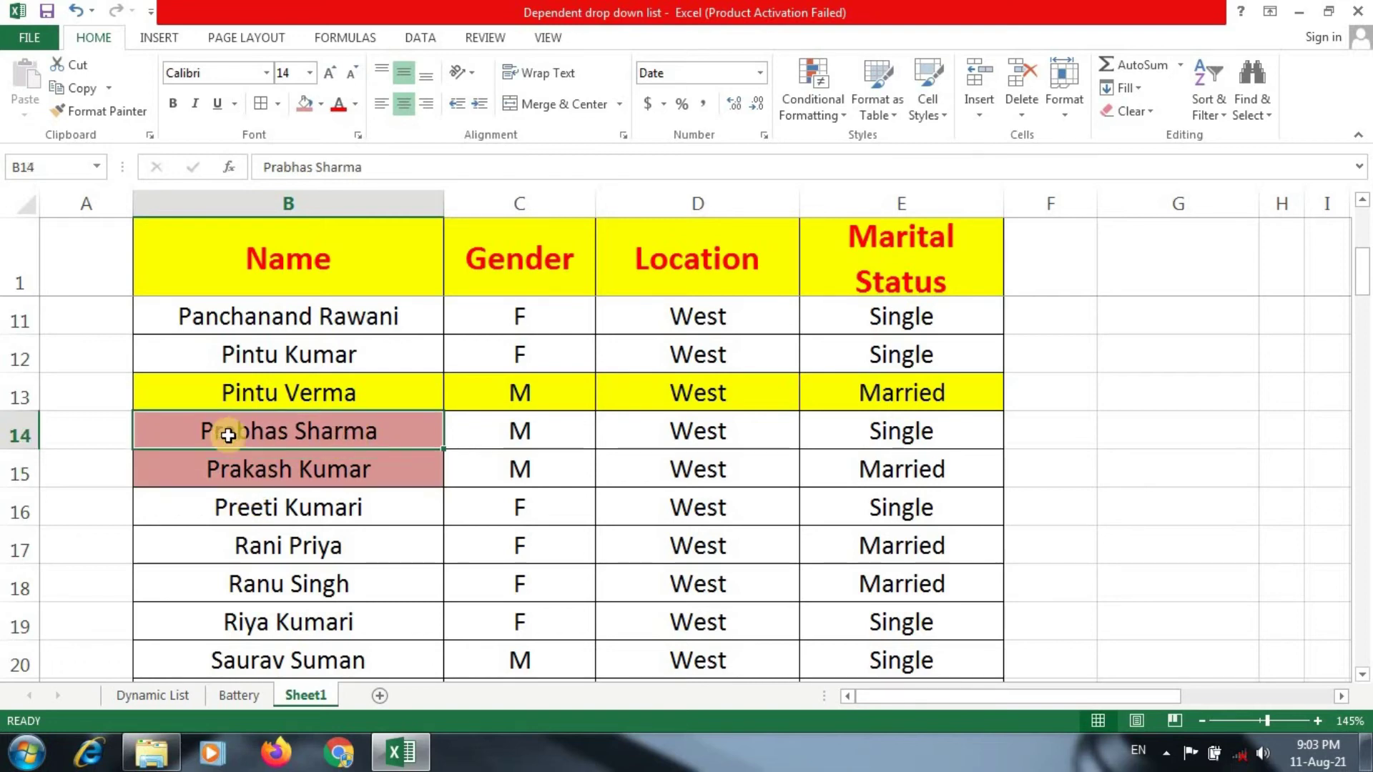
pyautogui.moveTo(169, 435); pyautogui.dragTo(868, 437)
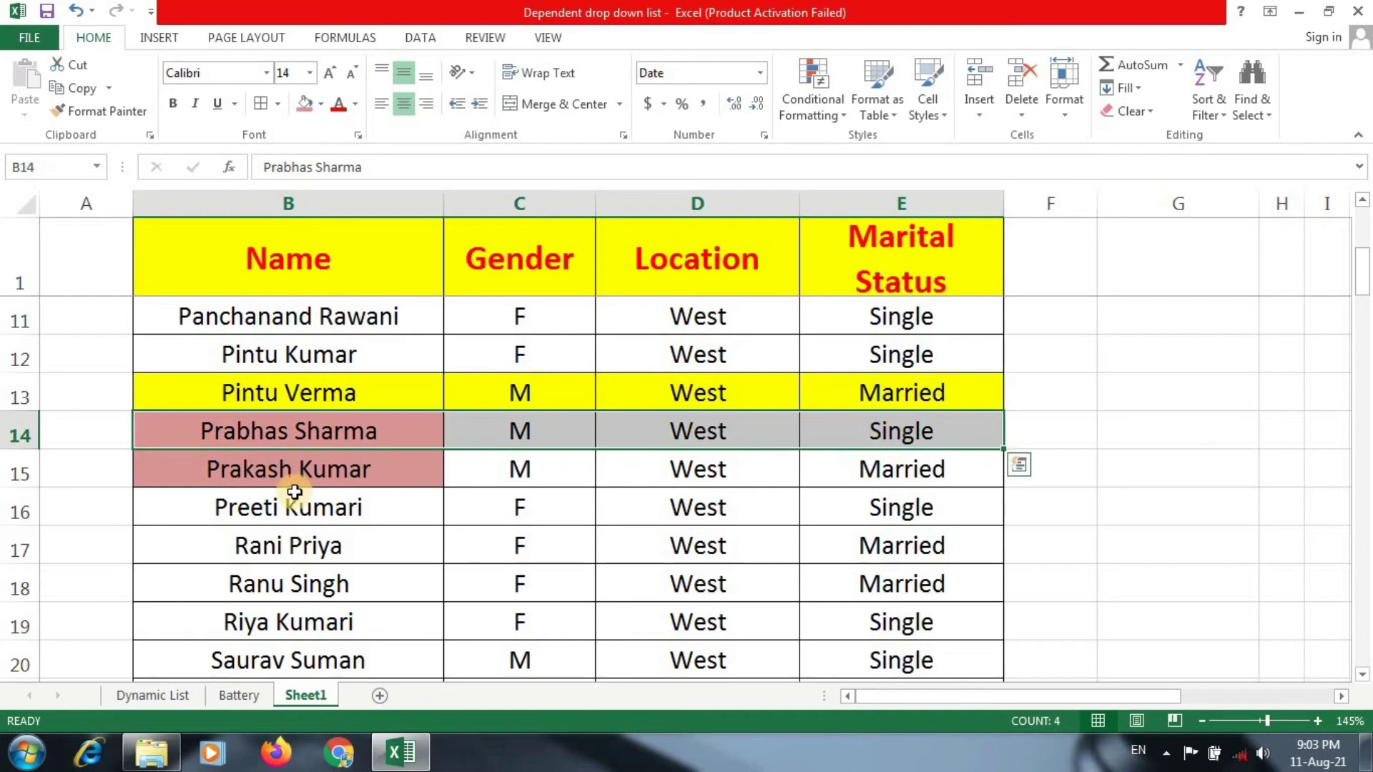
pyautogui.click(874, 467)
# Review the Custom Sort levels for the table B1:E100 and the order options of the Name level, without applying a sort.
pyautogui.scroll(-4, 764, 442)
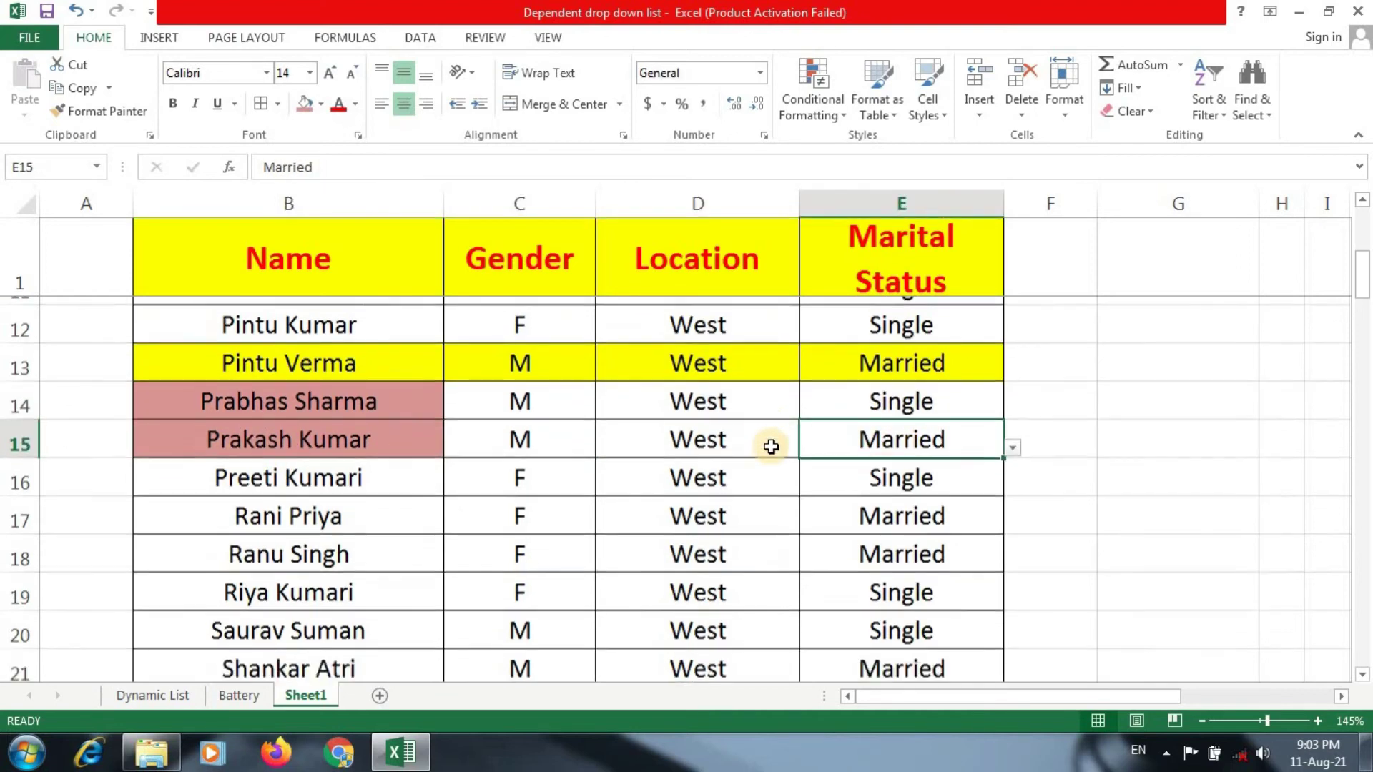
pyautogui.scroll(2, 762, 450)
pyautogui.scroll(5, 762, 451)
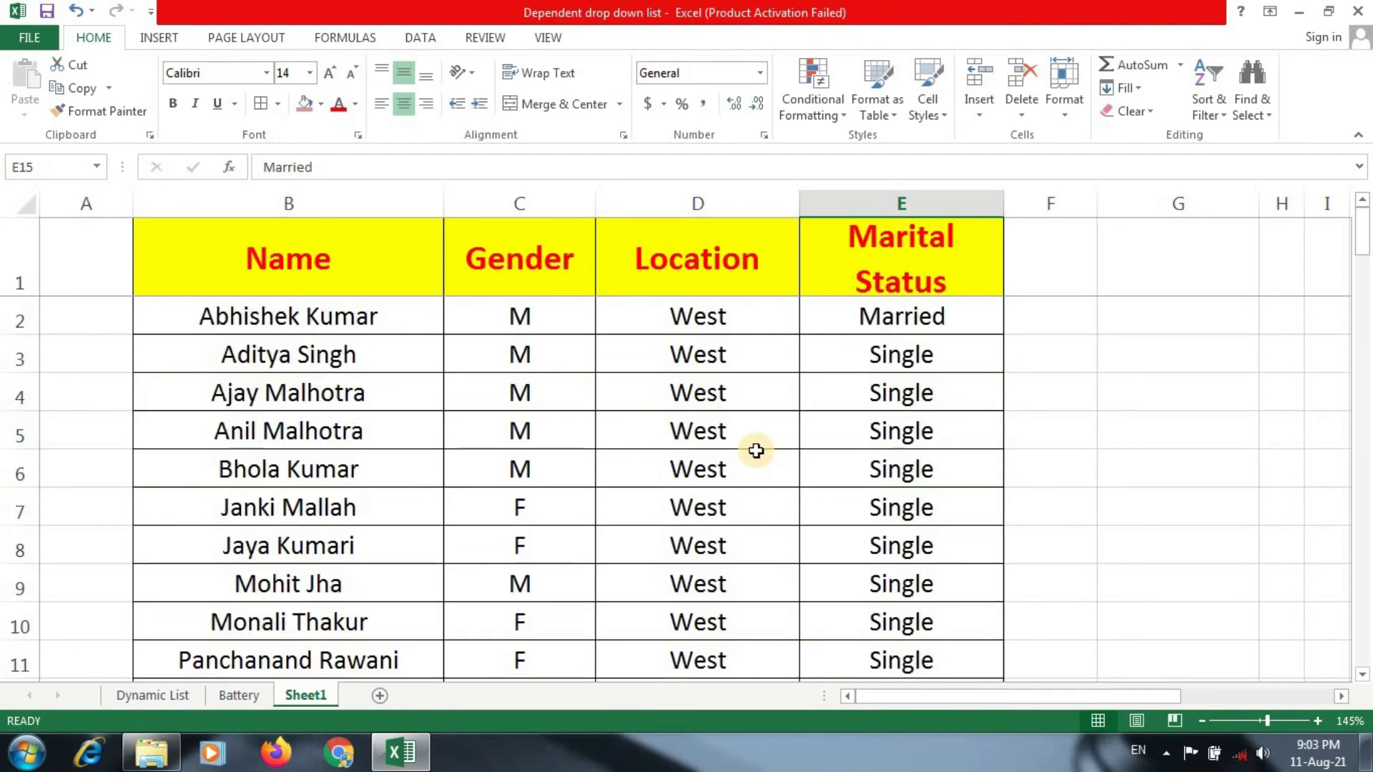
pyautogui.moveTo(298, 284); pyautogui.dragTo(871, 583)
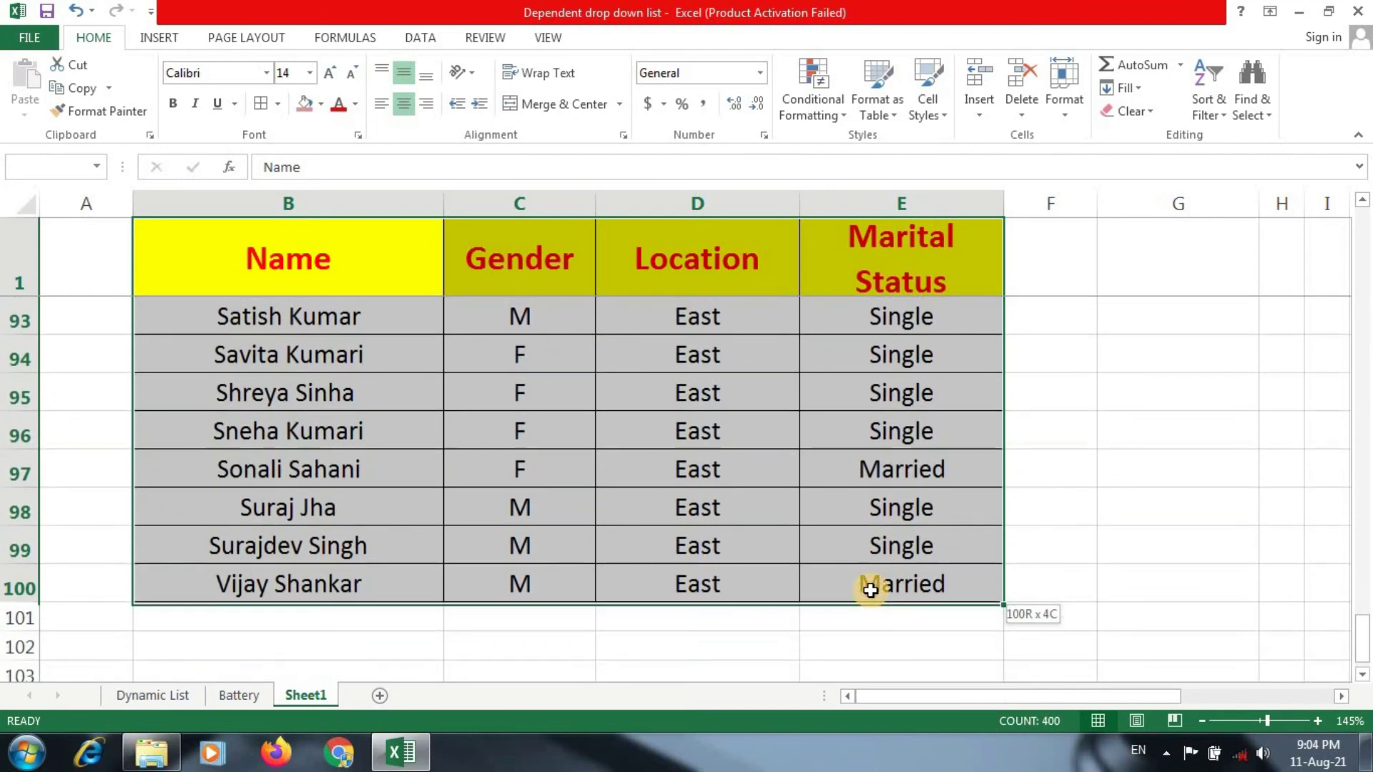
pyautogui.click(1221, 115)
pyautogui.click(1241, 186)
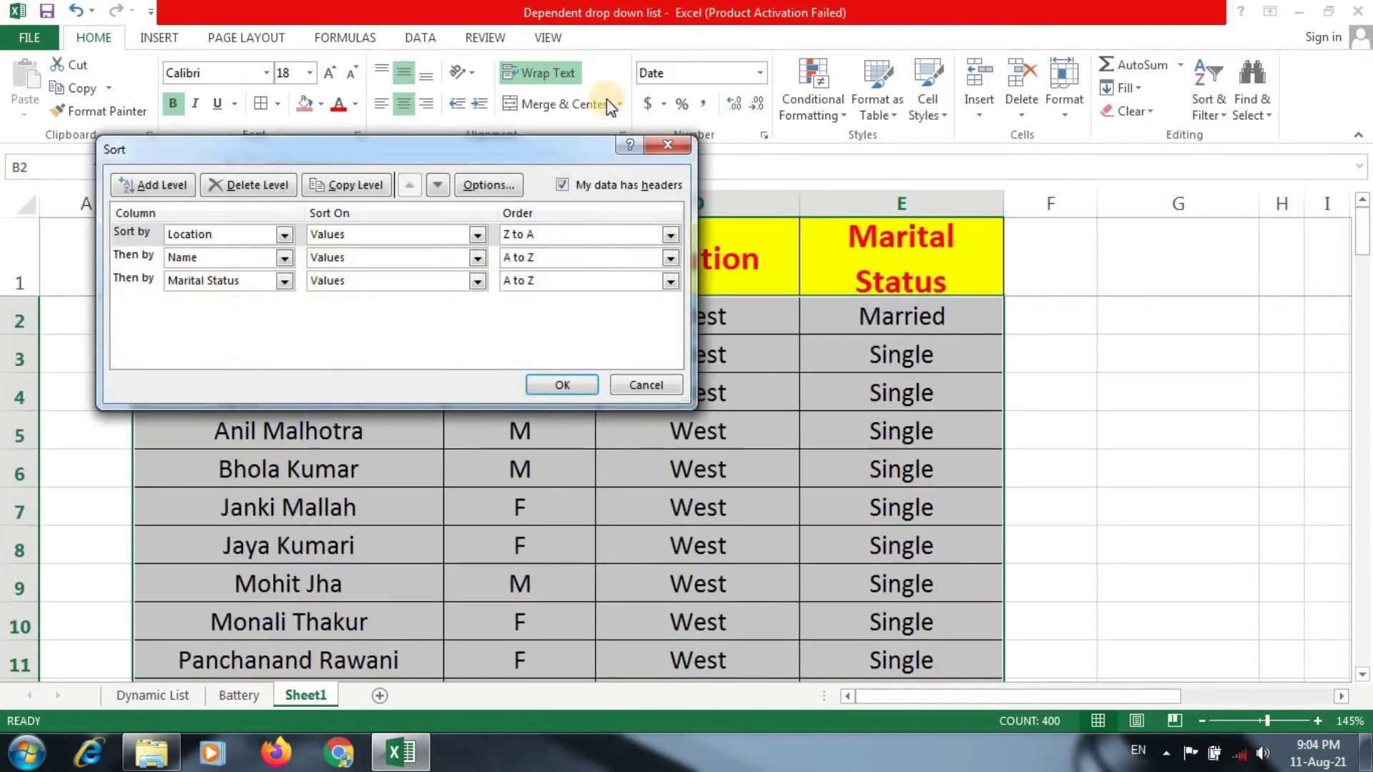
pyautogui.moveTo(480, 150); pyautogui.dragTo(1072, 119)
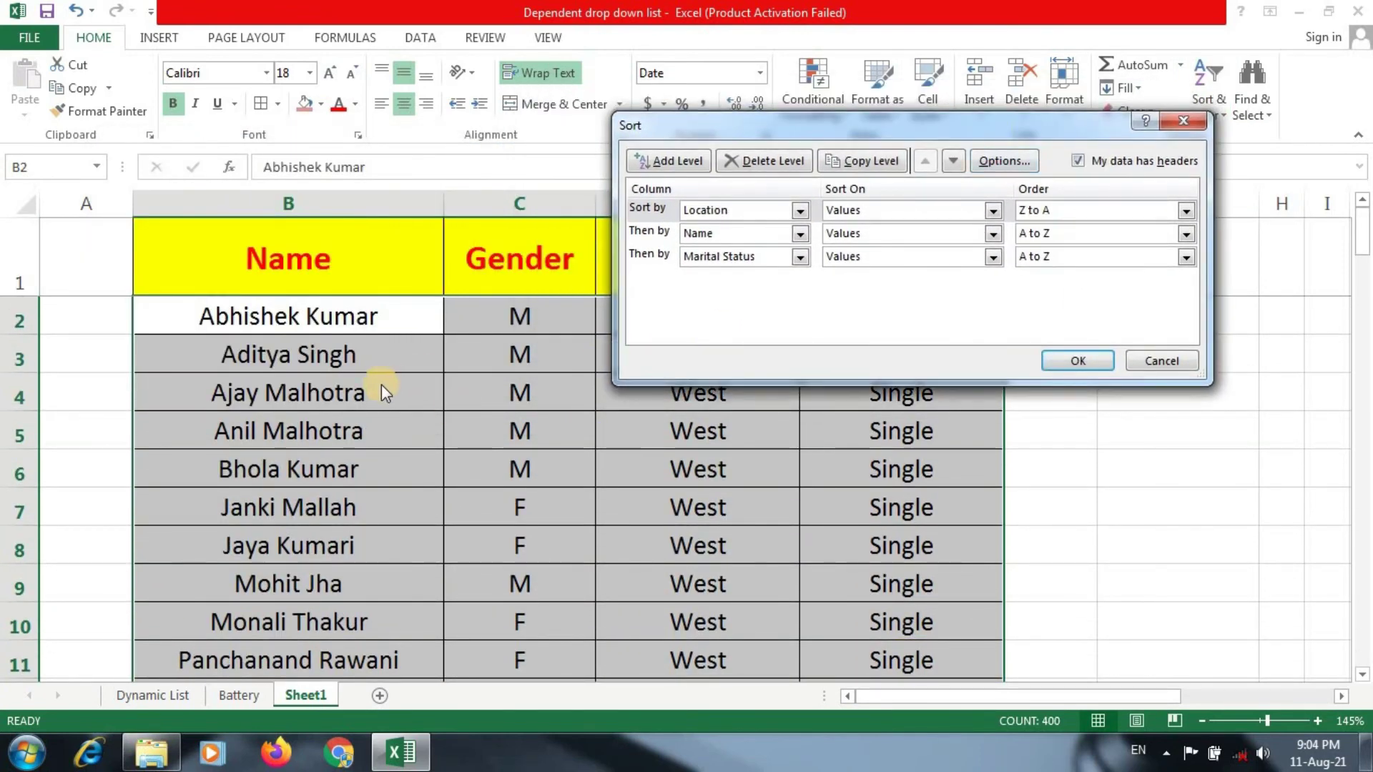
pyautogui.click(1092, 234)
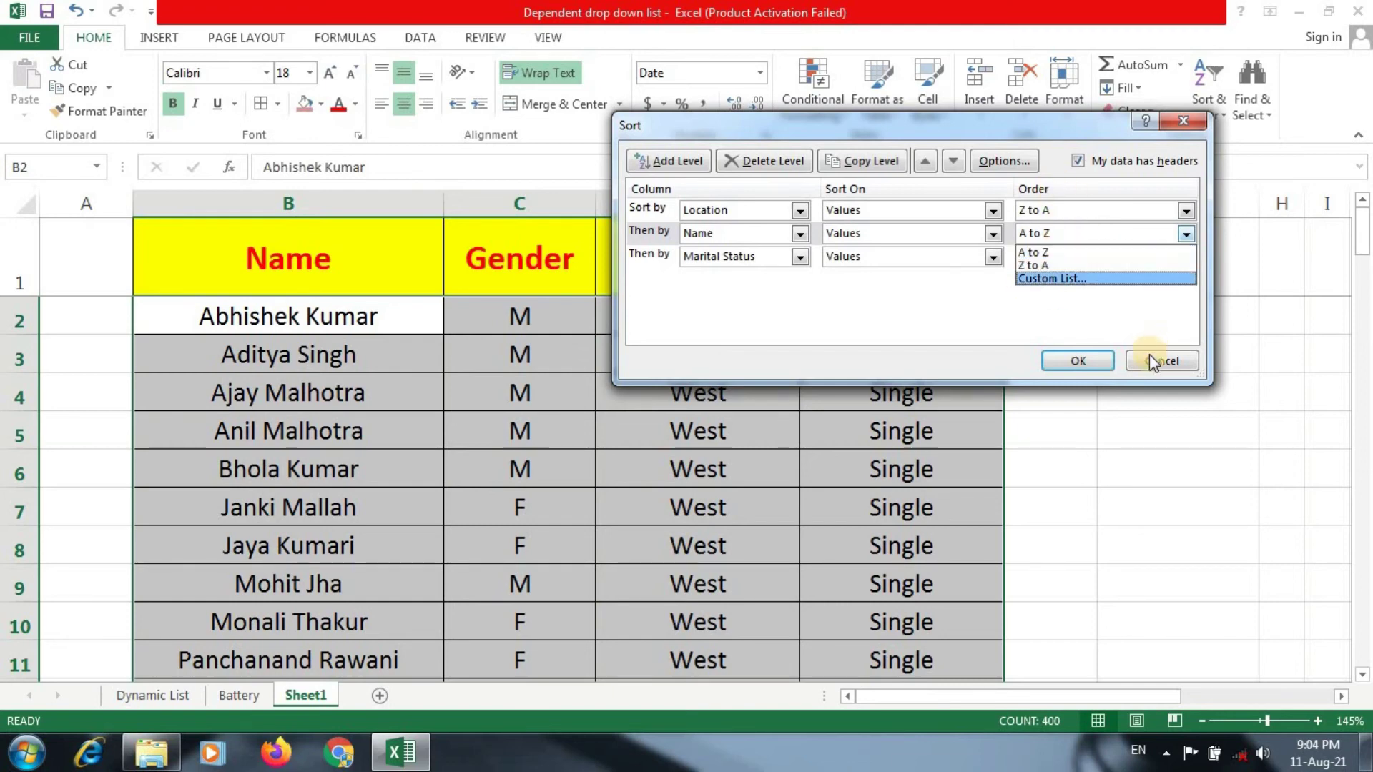
pyautogui.click(183, 296)
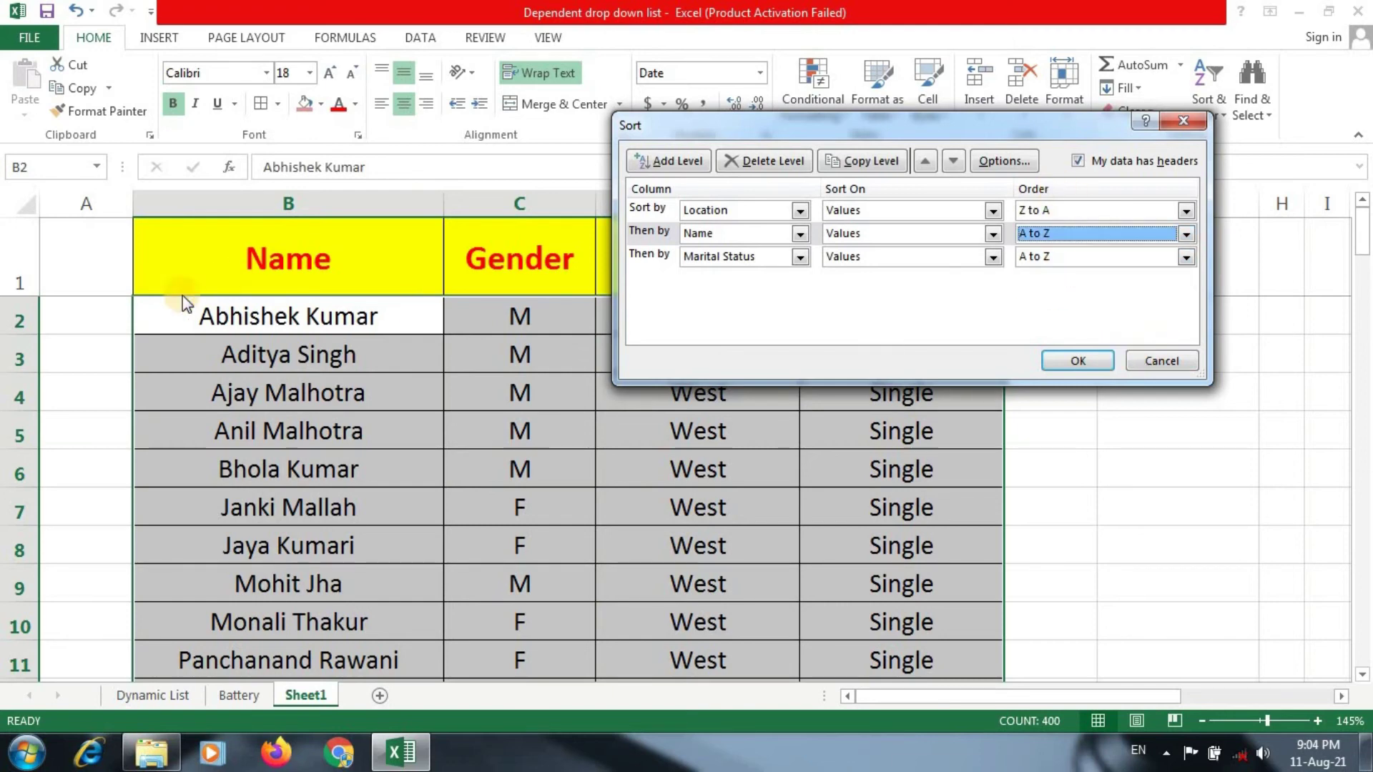
pyautogui.click(1160, 360)
# Enter the numbers 1, 5, 8, 92, 7 and 5 in cells A2 to A7.
pyautogui.click(118, 321)
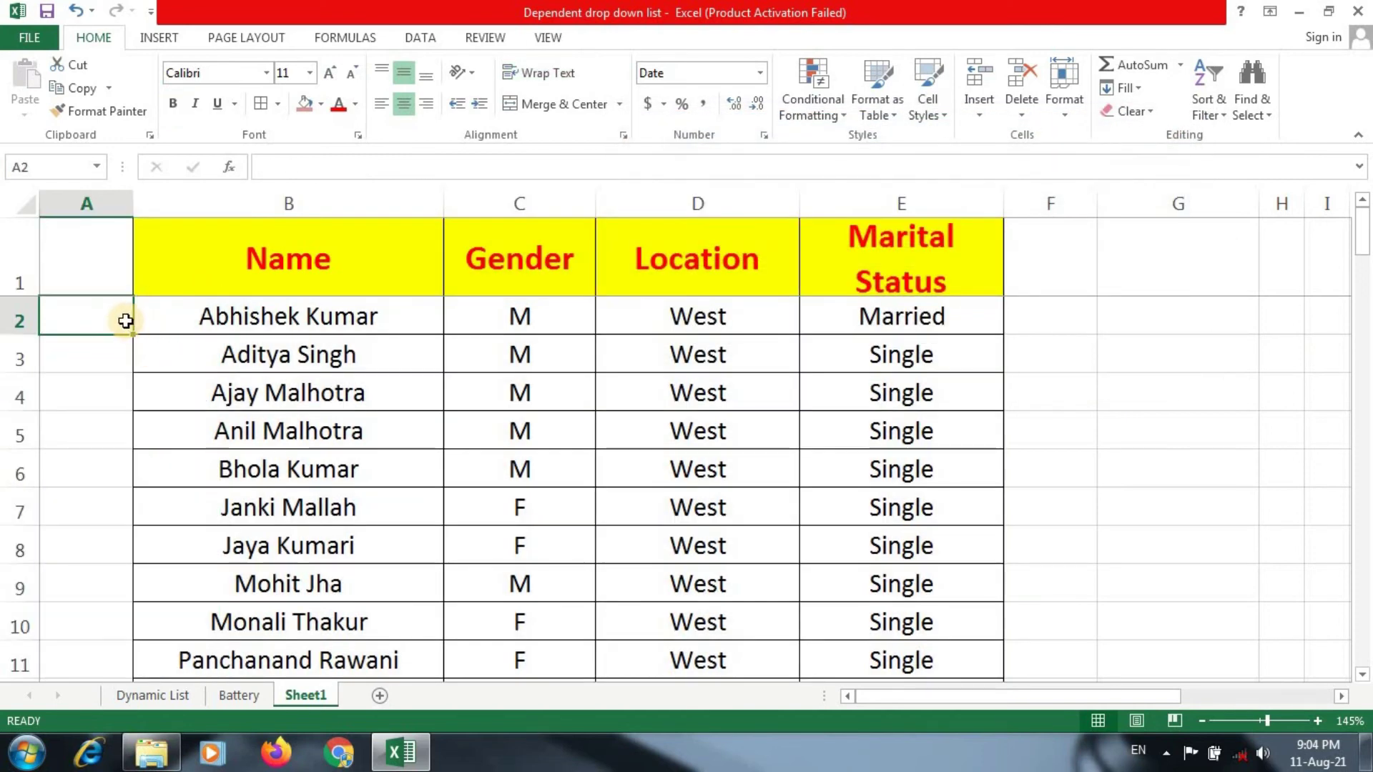
pyautogui.write('1')
pyautogui.press('Return')
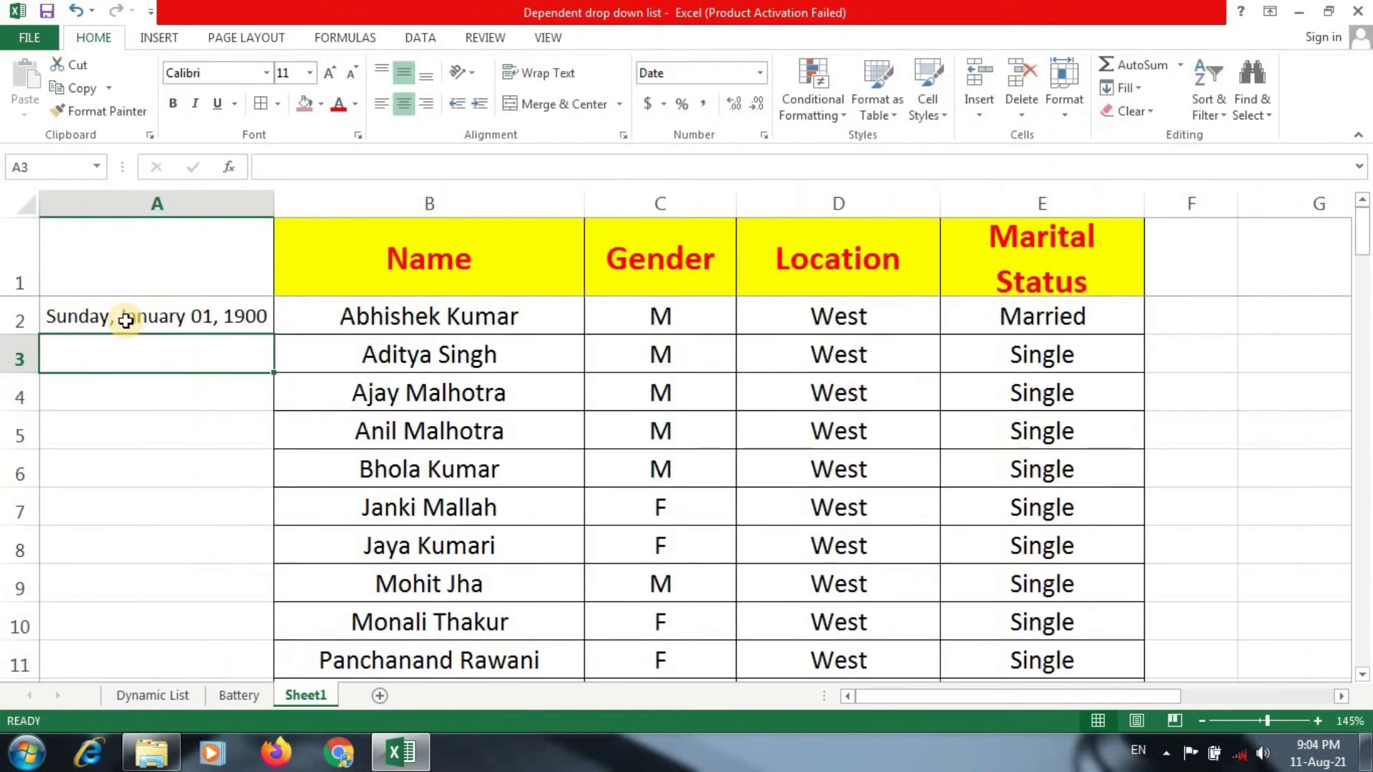
pyautogui.write('5')
pyautogui.press('Return')
pyautogui.write('8')
pyautogui.press('Return')
pyautogui.write('92')
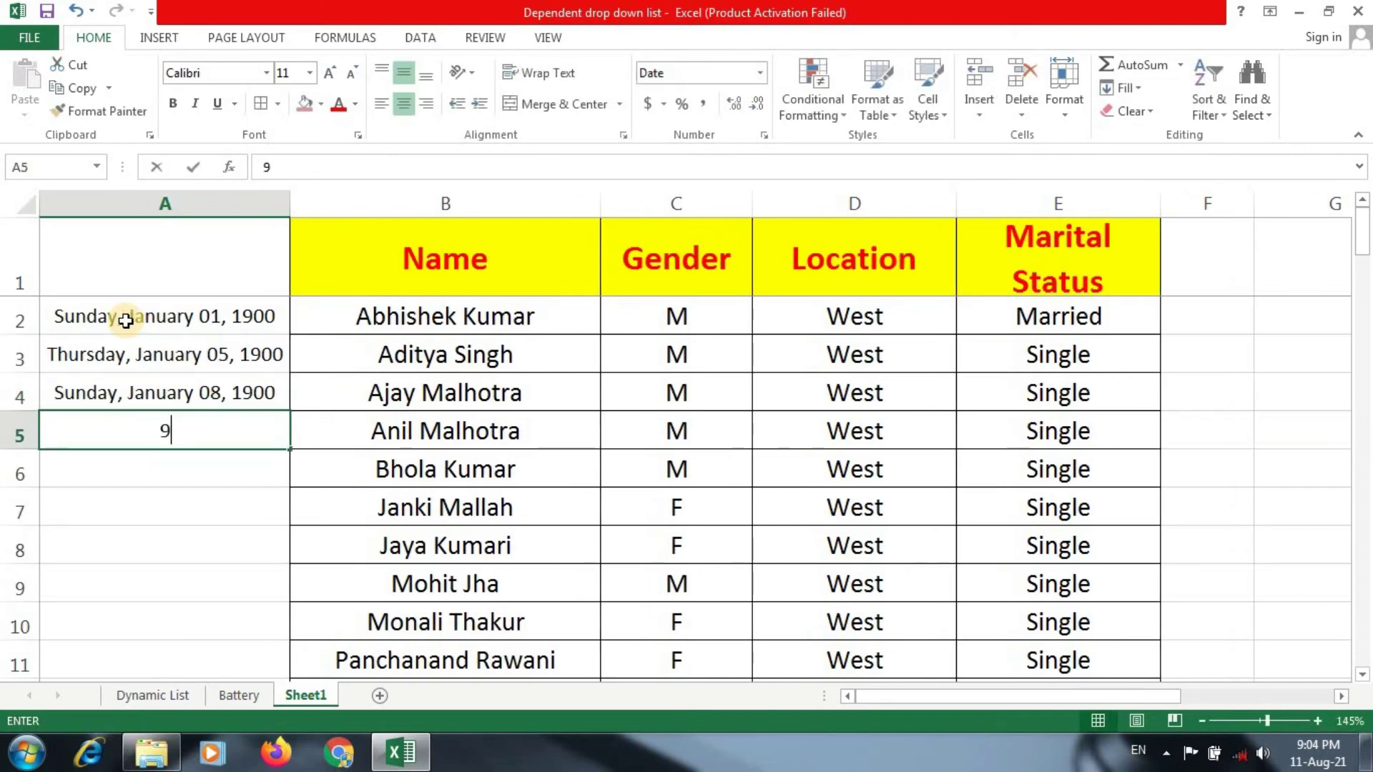
pyautogui.press('Return')
pyautogui.write('7')
pyautogui.press('Return')
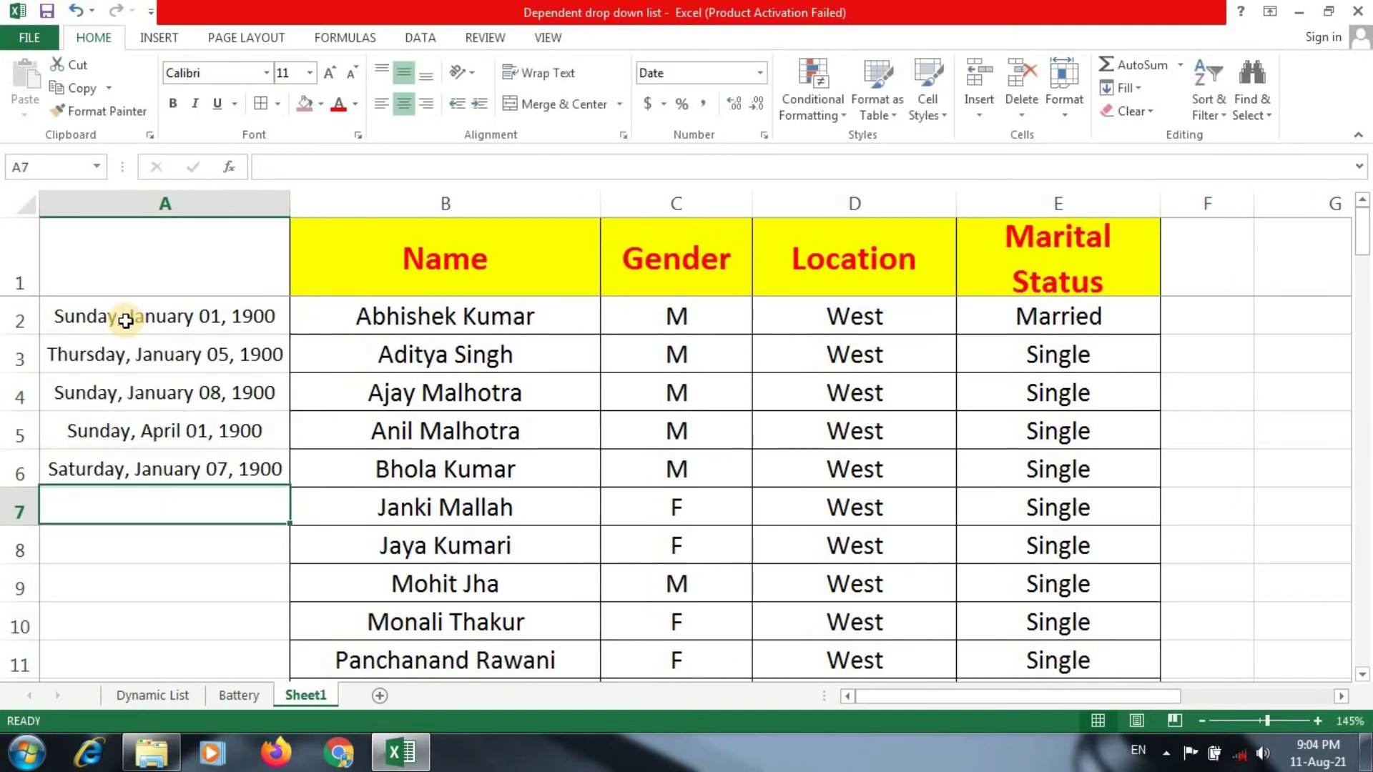
pyautogui.write('5')
pyautogui.press('Return')
# Set the number format of A2 to A7 to General and narrow column A.
pyautogui.moveTo(142, 316); pyautogui.dragTo(165, 497)
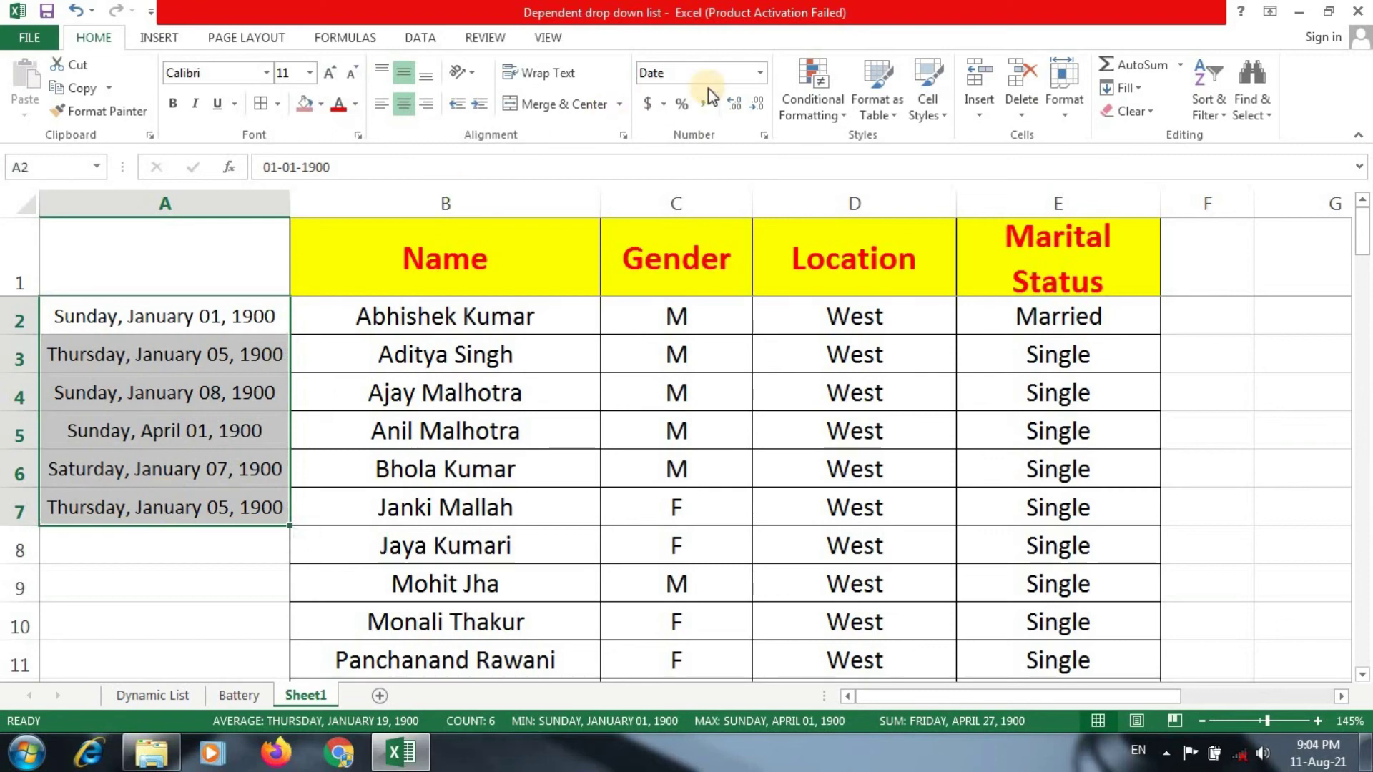
pyautogui.click(760, 73)
pyautogui.click(715, 105)
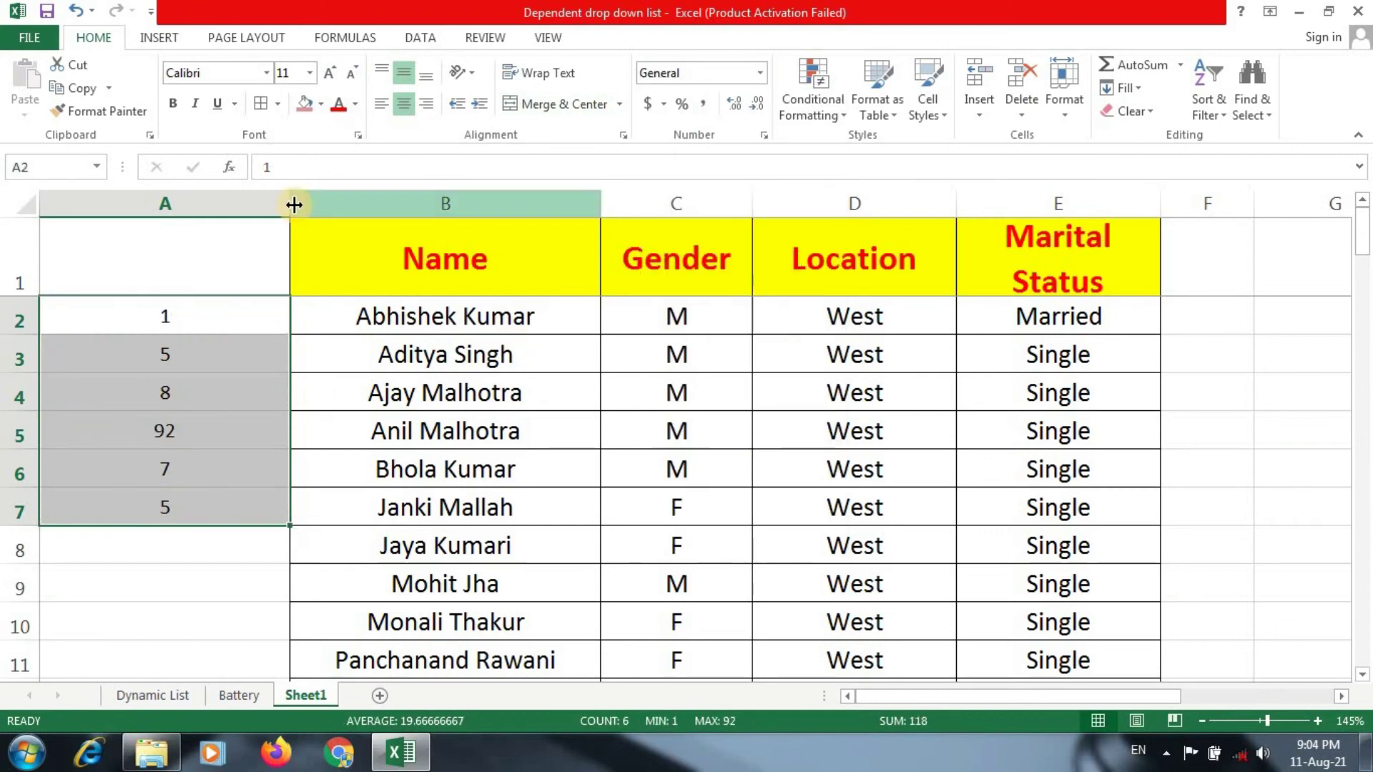
pyautogui.moveTo(292, 203); pyautogui.dragTo(191, 215)
# Start a Custom Sort on A1:E7 and delete its Marital Status and Name levels.
pyautogui.moveTo(118, 237); pyautogui.dragTo(932, 507)
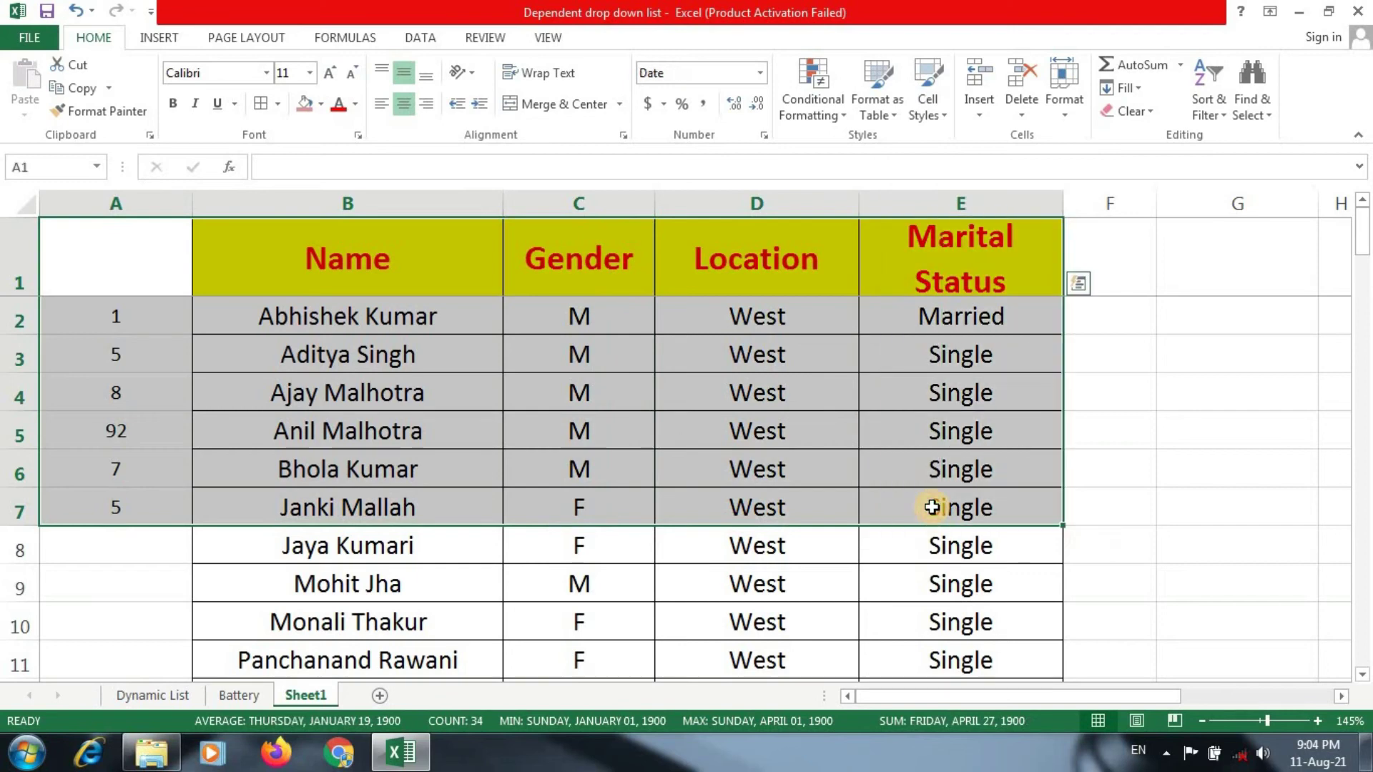
pyautogui.click(1218, 112)
pyautogui.click(1244, 184)
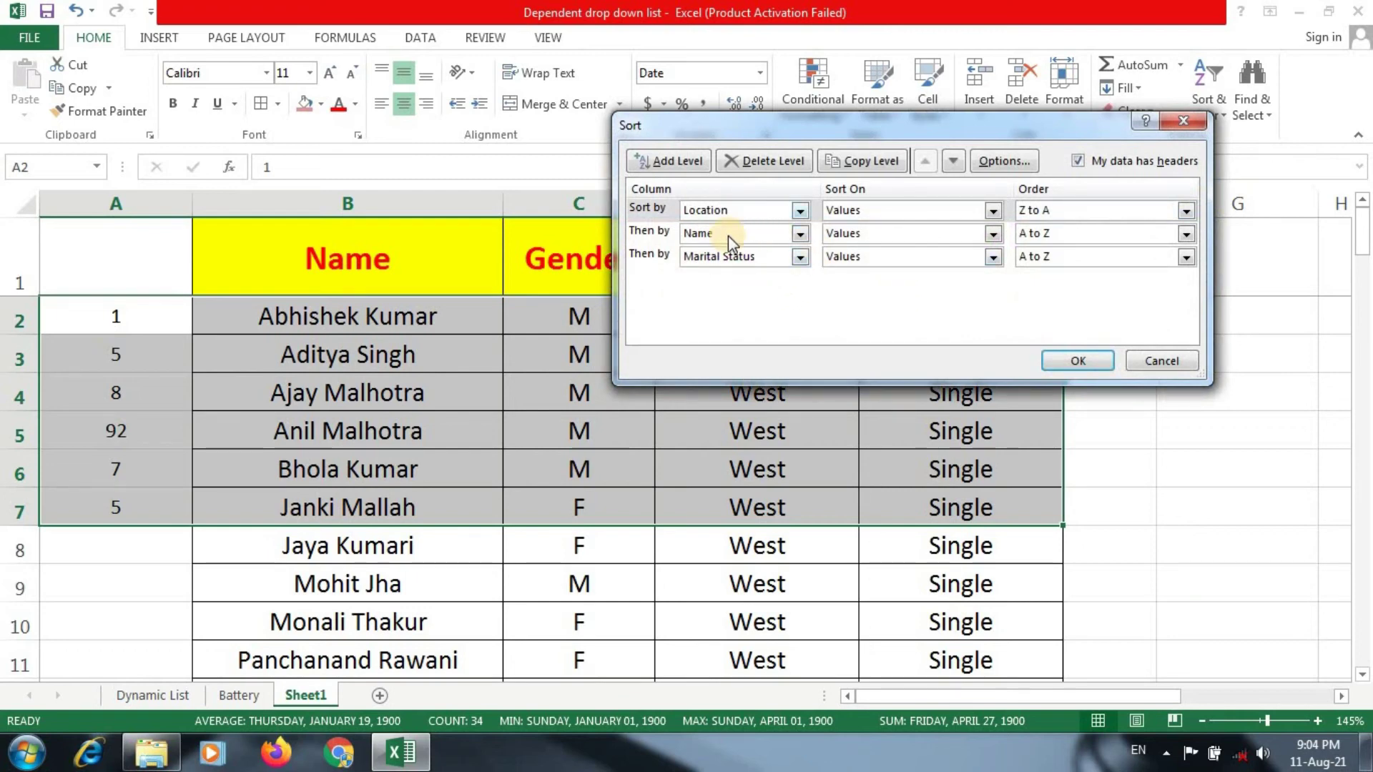
pyautogui.click(660, 257)
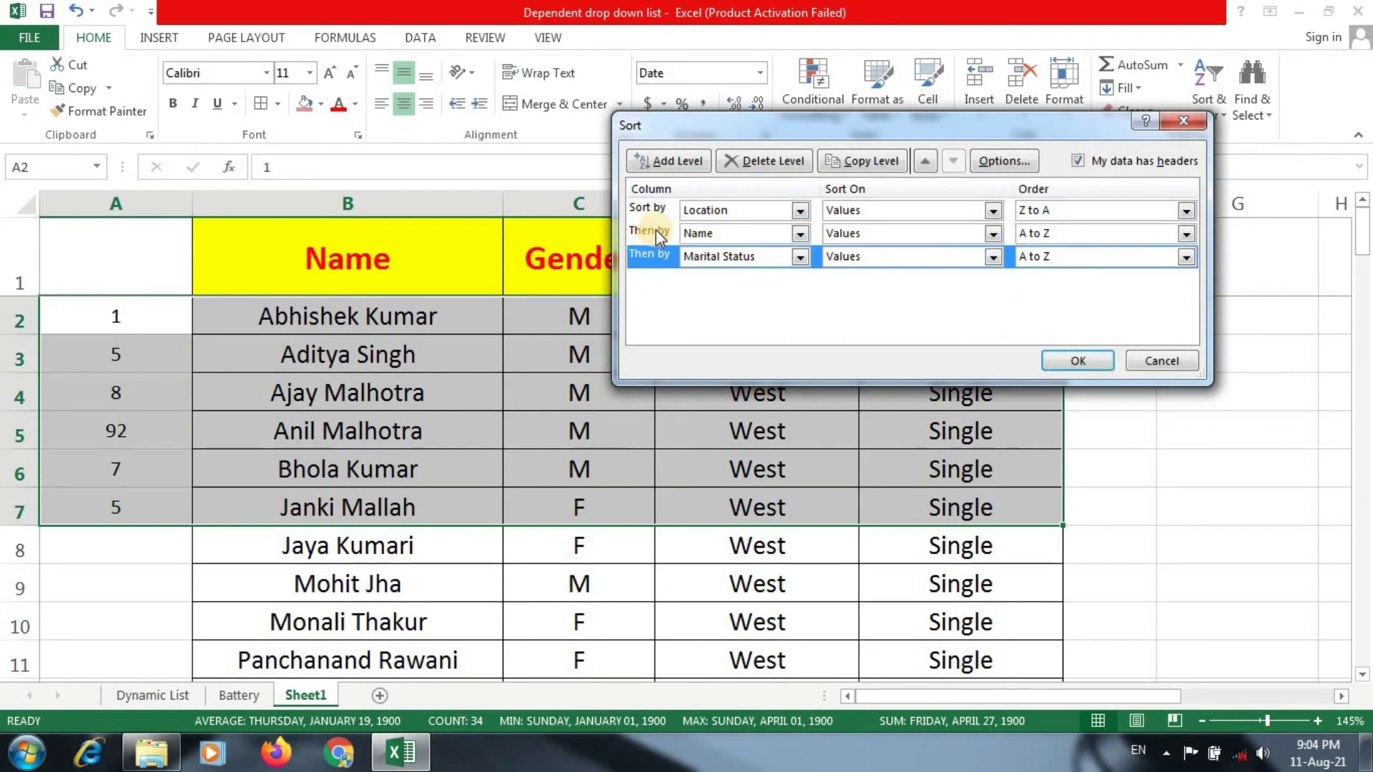
pyautogui.click(750, 160)
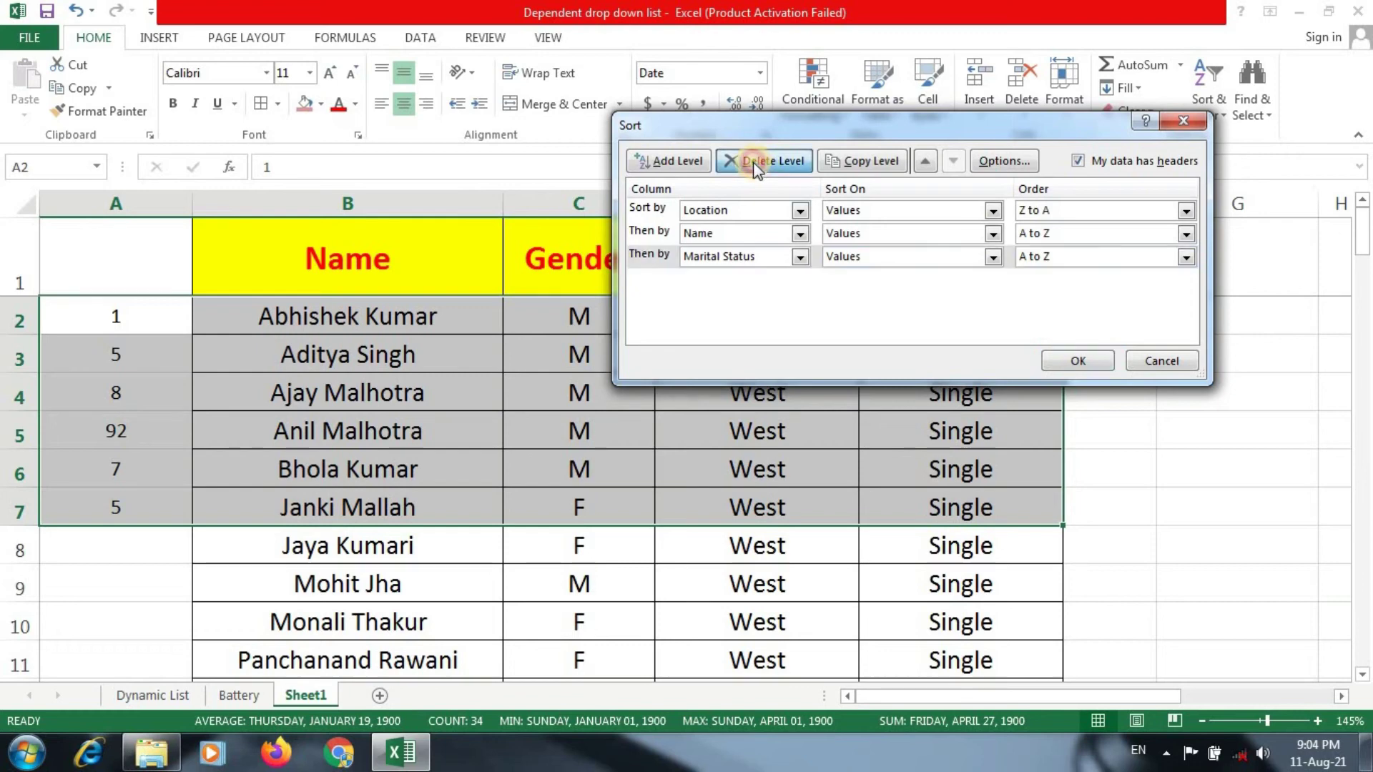
pyautogui.click(649, 234)
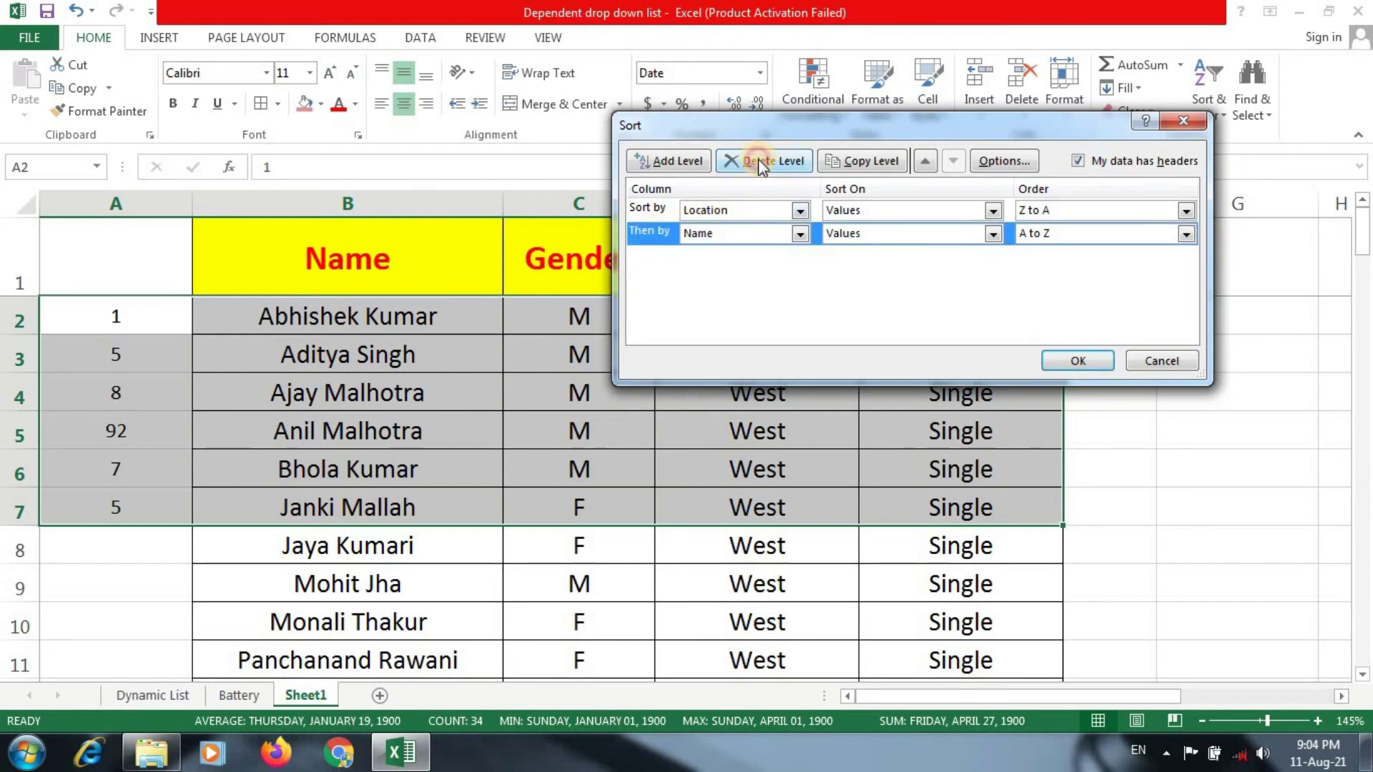
pyautogui.click(758, 158)
# Set the remaining sort level to Column A in Smallest to Largest order and apply the sort.
pyautogui.click(645, 211)
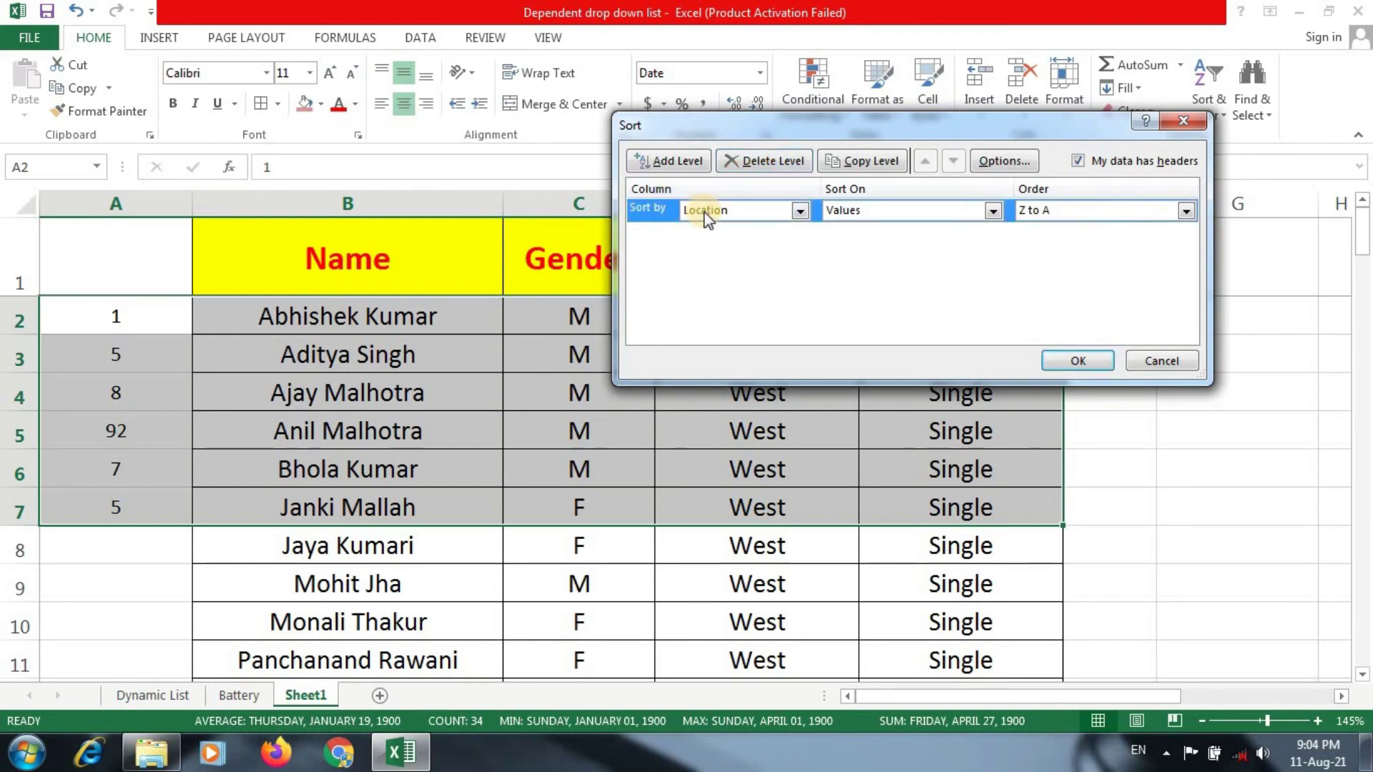
pyautogui.click(750, 209)
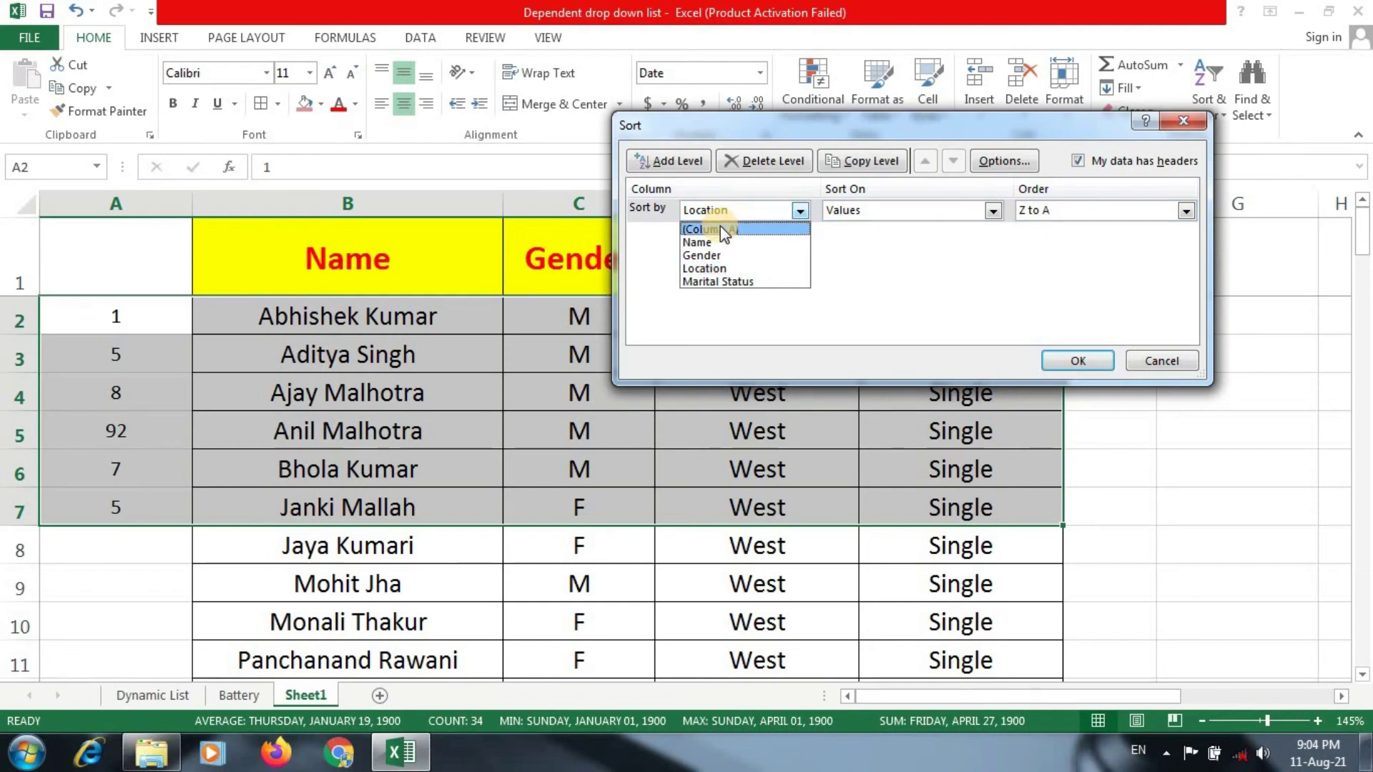
pyautogui.click(719, 228)
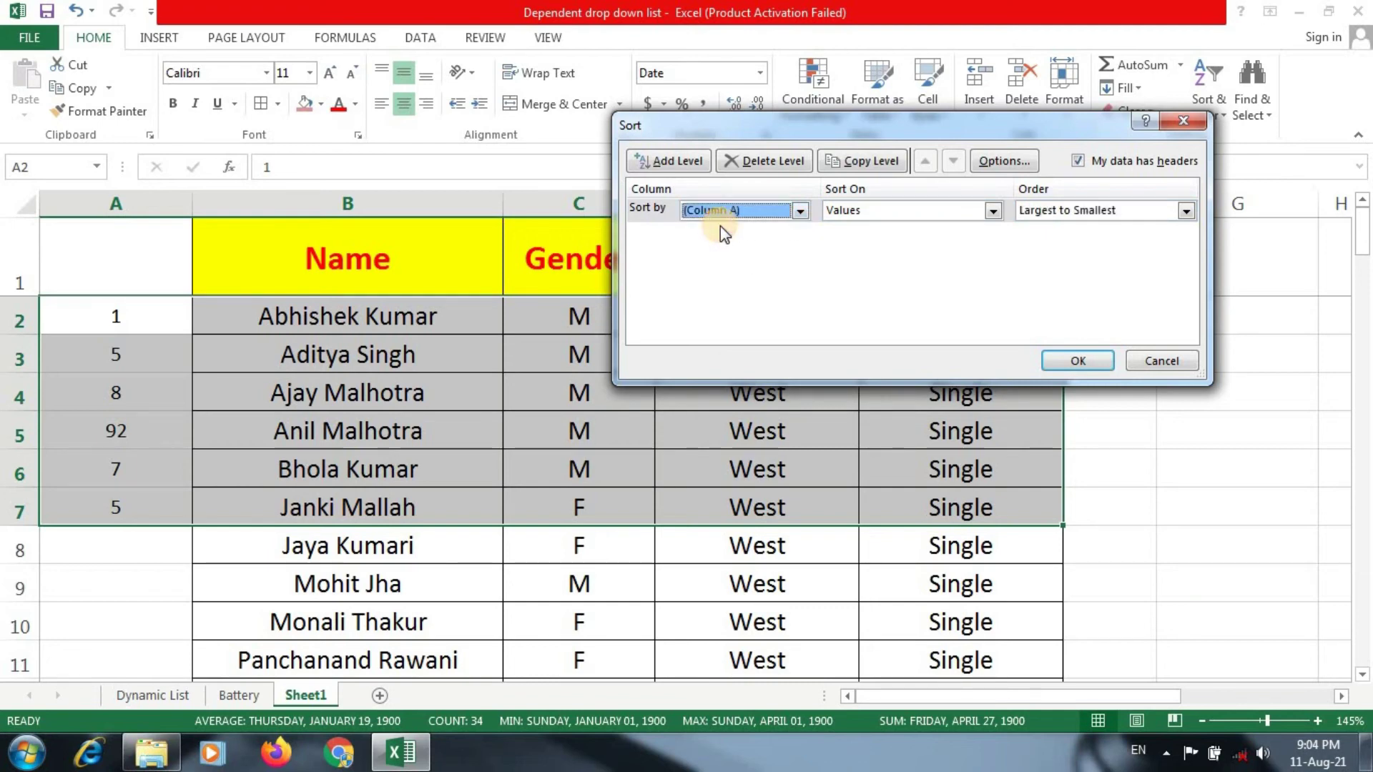
pyautogui.click(1056, 211)
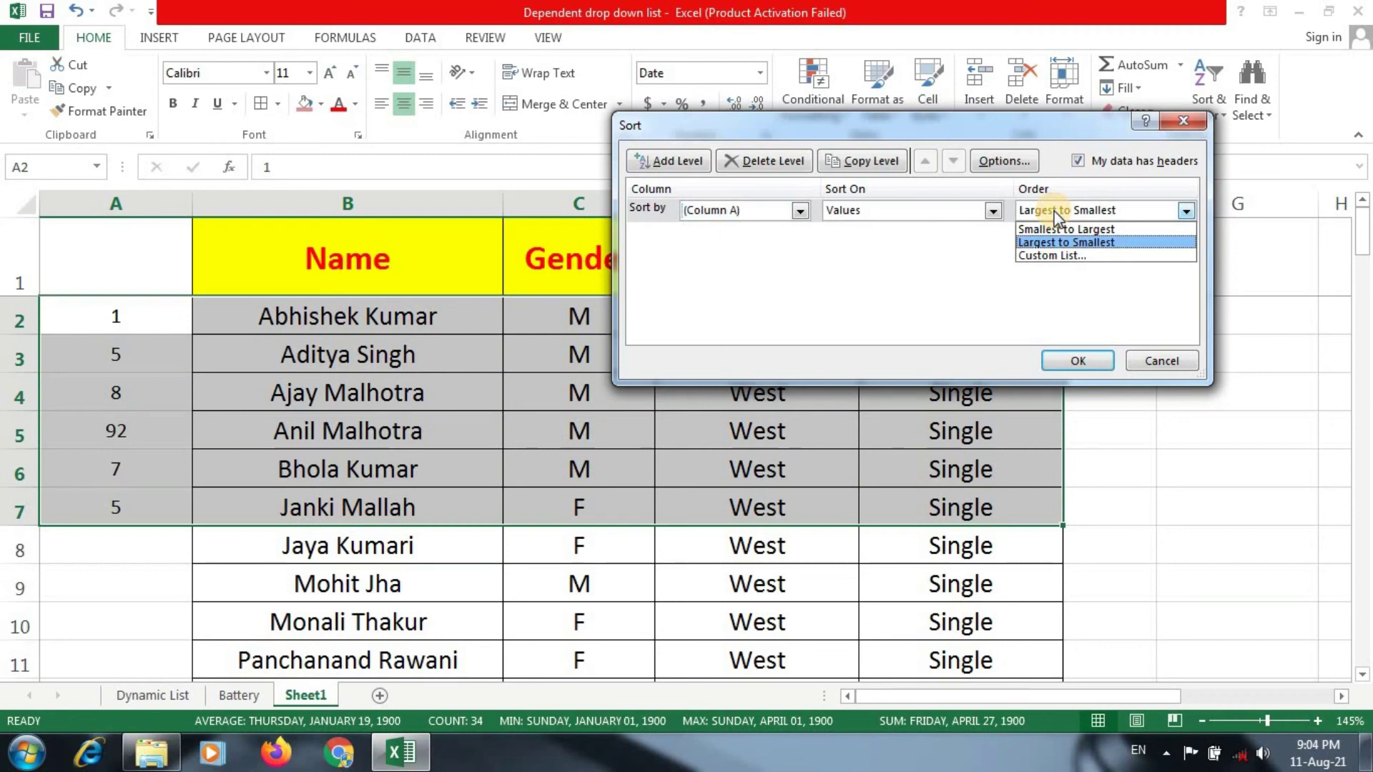
pyautogui.click(1056, 229)
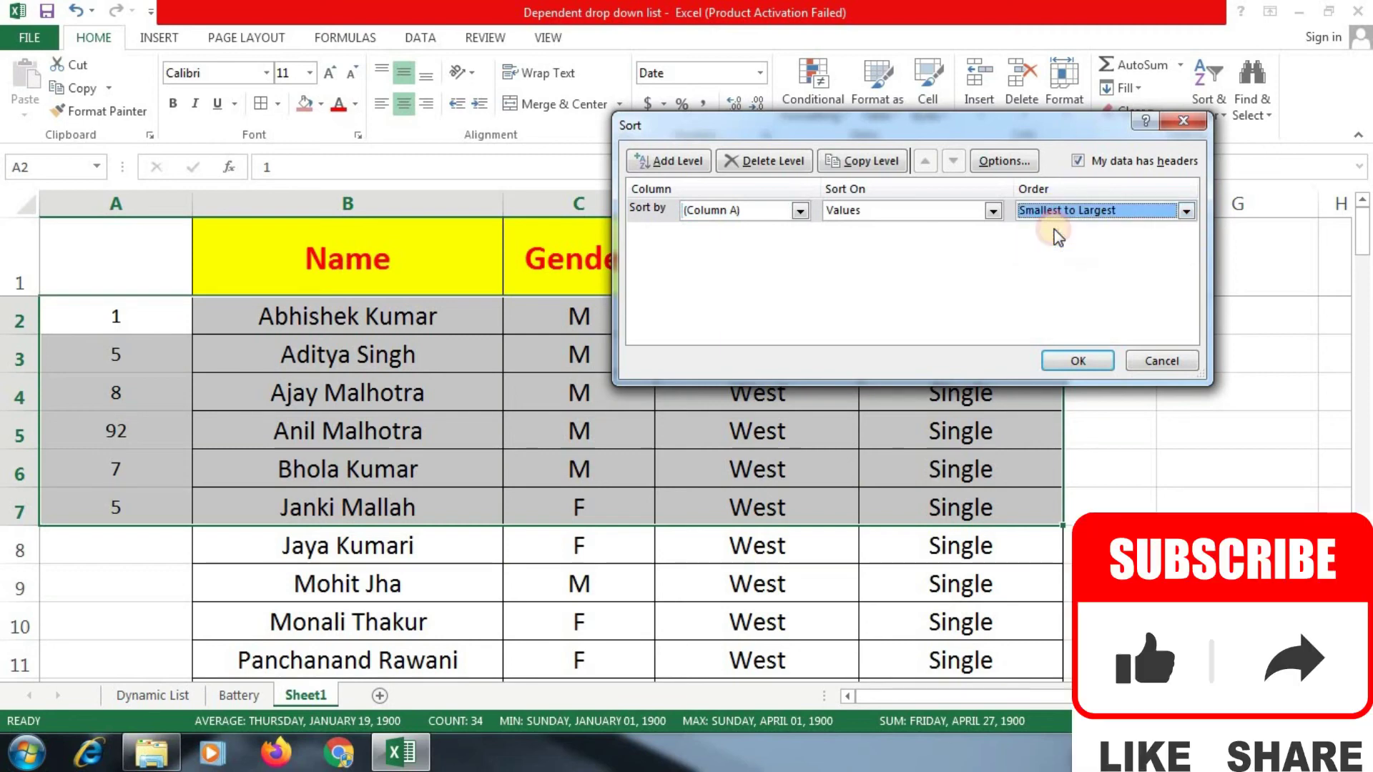
pyautogui.click(1078, 361)
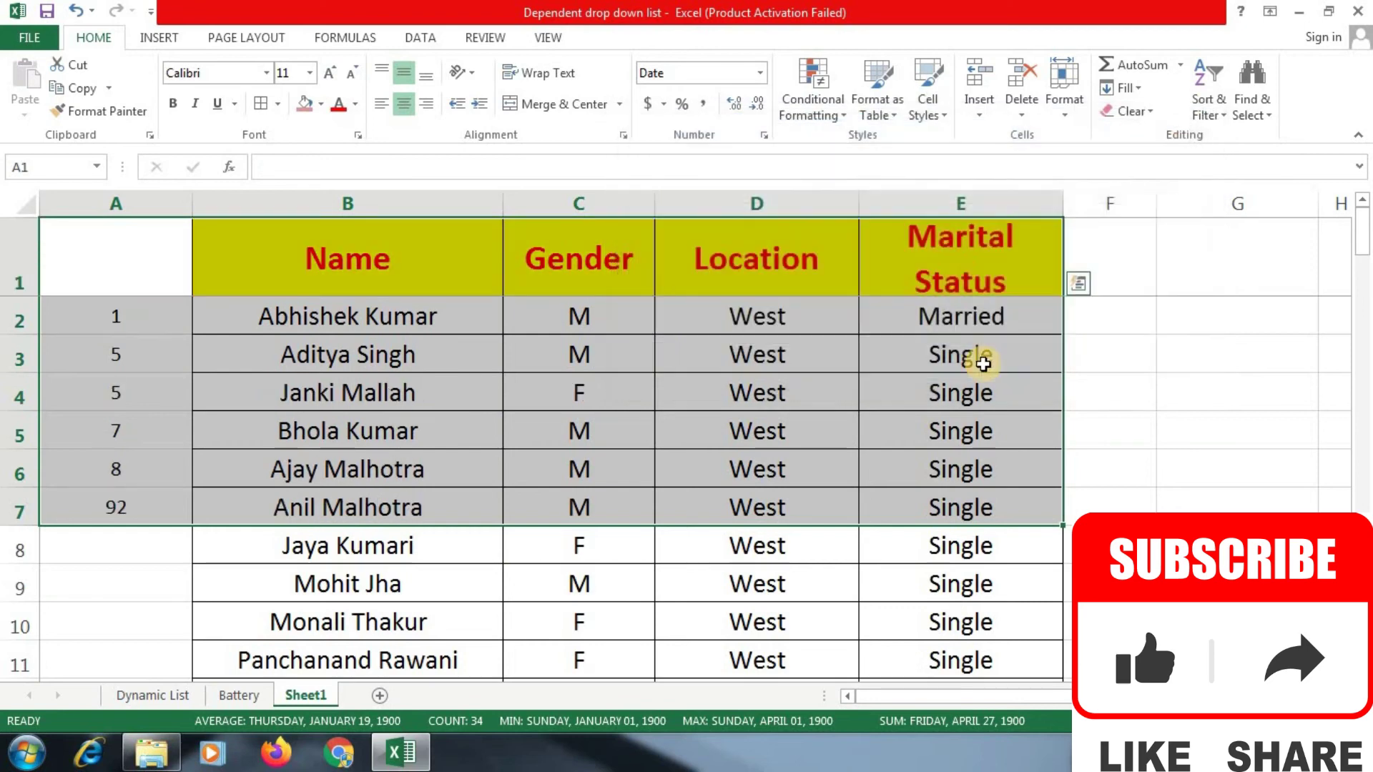
# Review the sorted numbers in cells A2 to A7 and the table rows beside them.
pyautogui.click(134, 317)
pyautogui.click(126, 355)
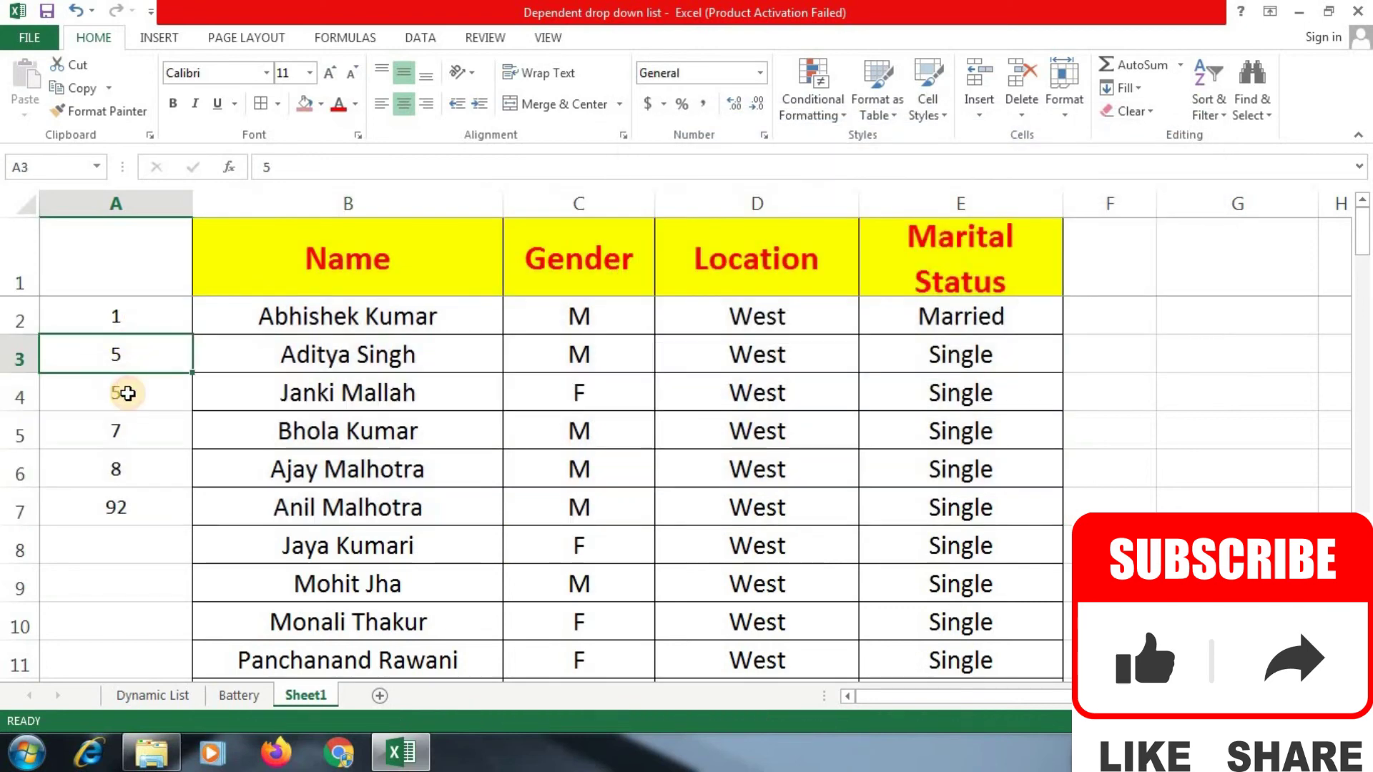
pyautogui.click(126, 389)
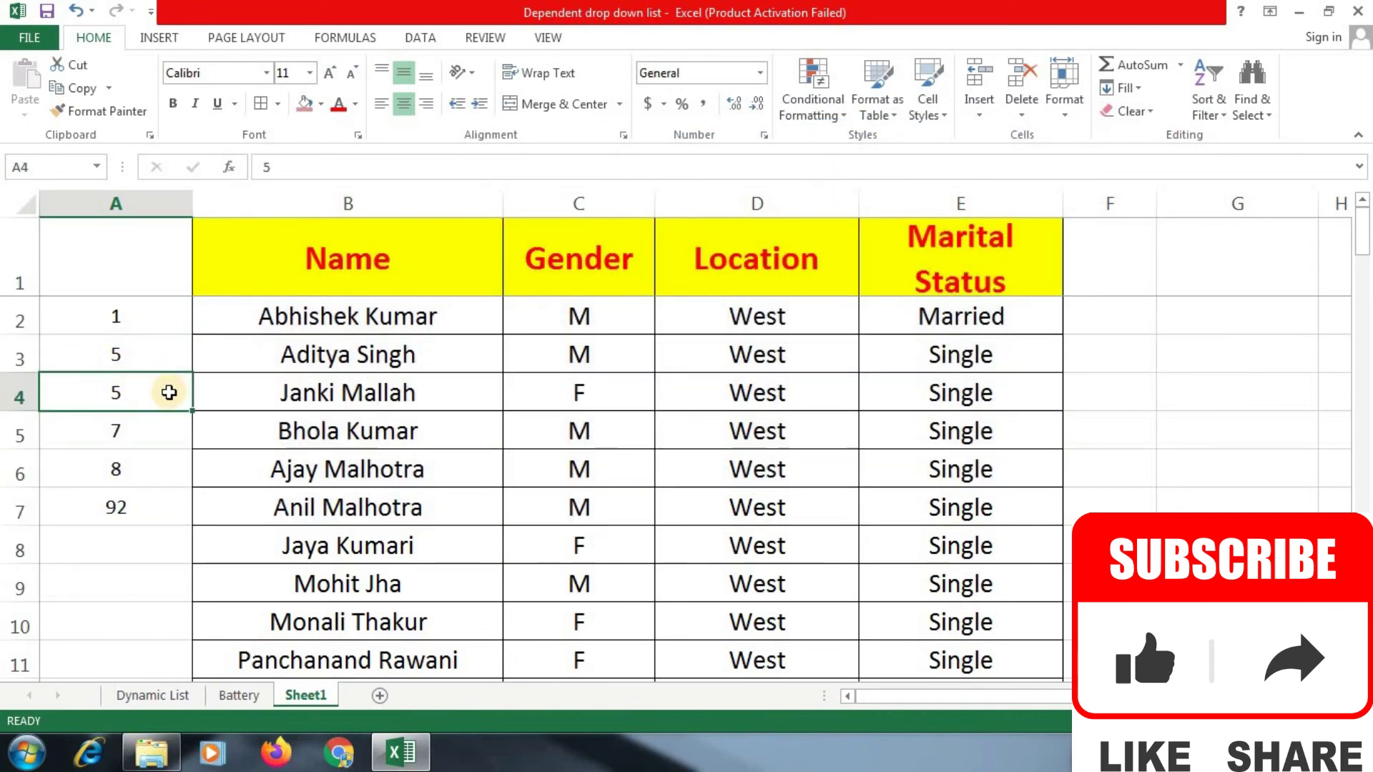
pyautogui.click(125, 440)
pyautogui.click(122, 473)
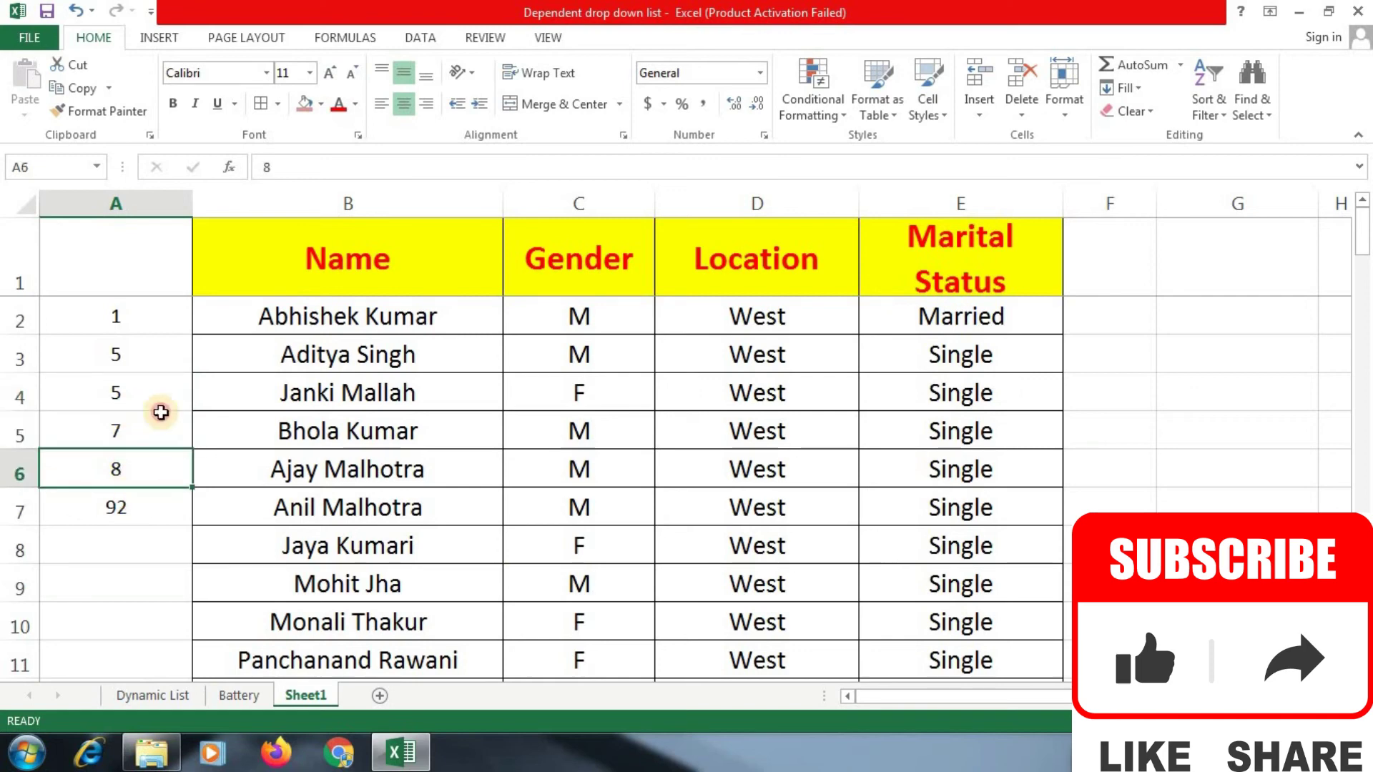
pyautogui.click(118, 507)
pyautogui.click(126, 323)
pyautogui.moveTo(303, 439); pyautogui.dragTo(920, 506)
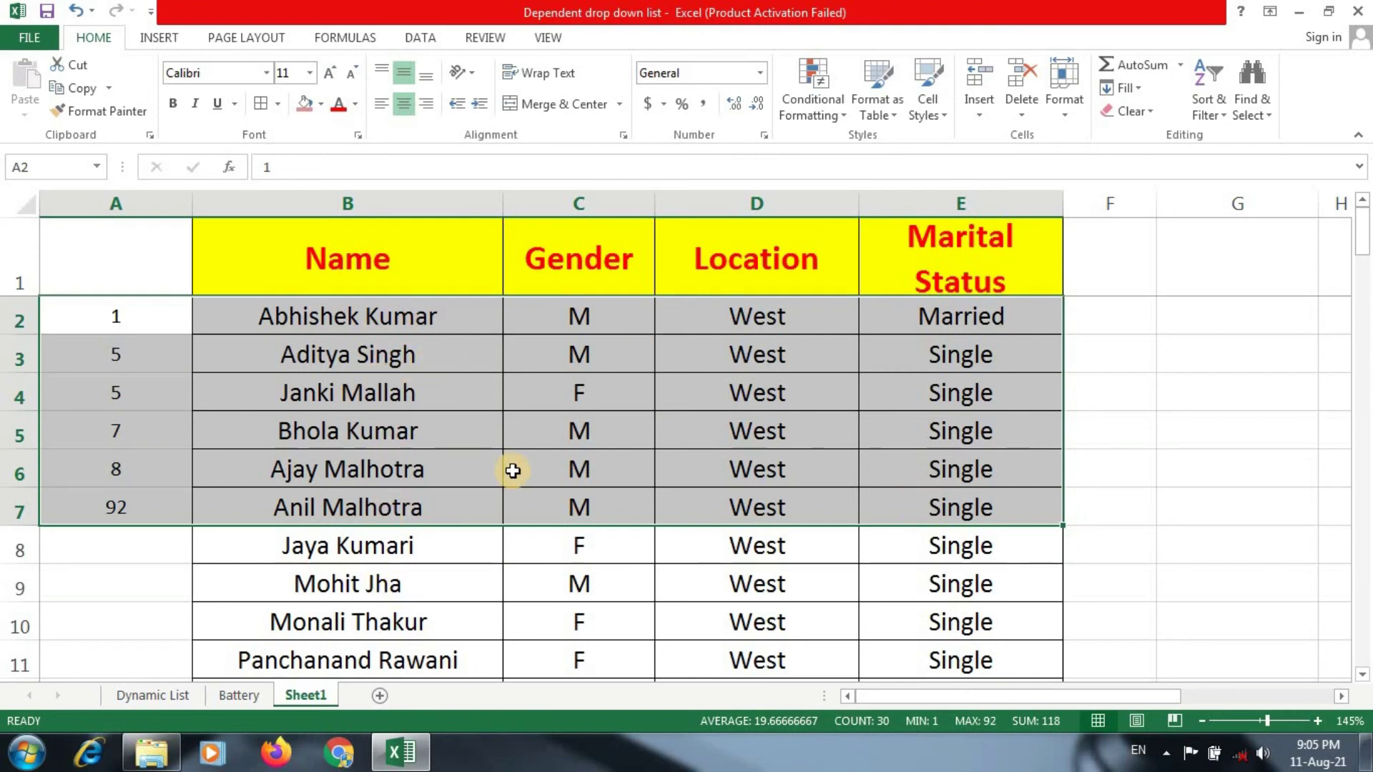
# Start a Custom Sort on A1:E7, view the orientation choices in its Sort Options, and cancel without sorting.
pyautogui.moveTo(170, 276)
pyautogui.mouseDown()
pyautogui.moveTo(880, 504)
pyautogui.moveTo(939, 504)
pyautogui.mouseUp()
pyautogui.click(1220, 134)
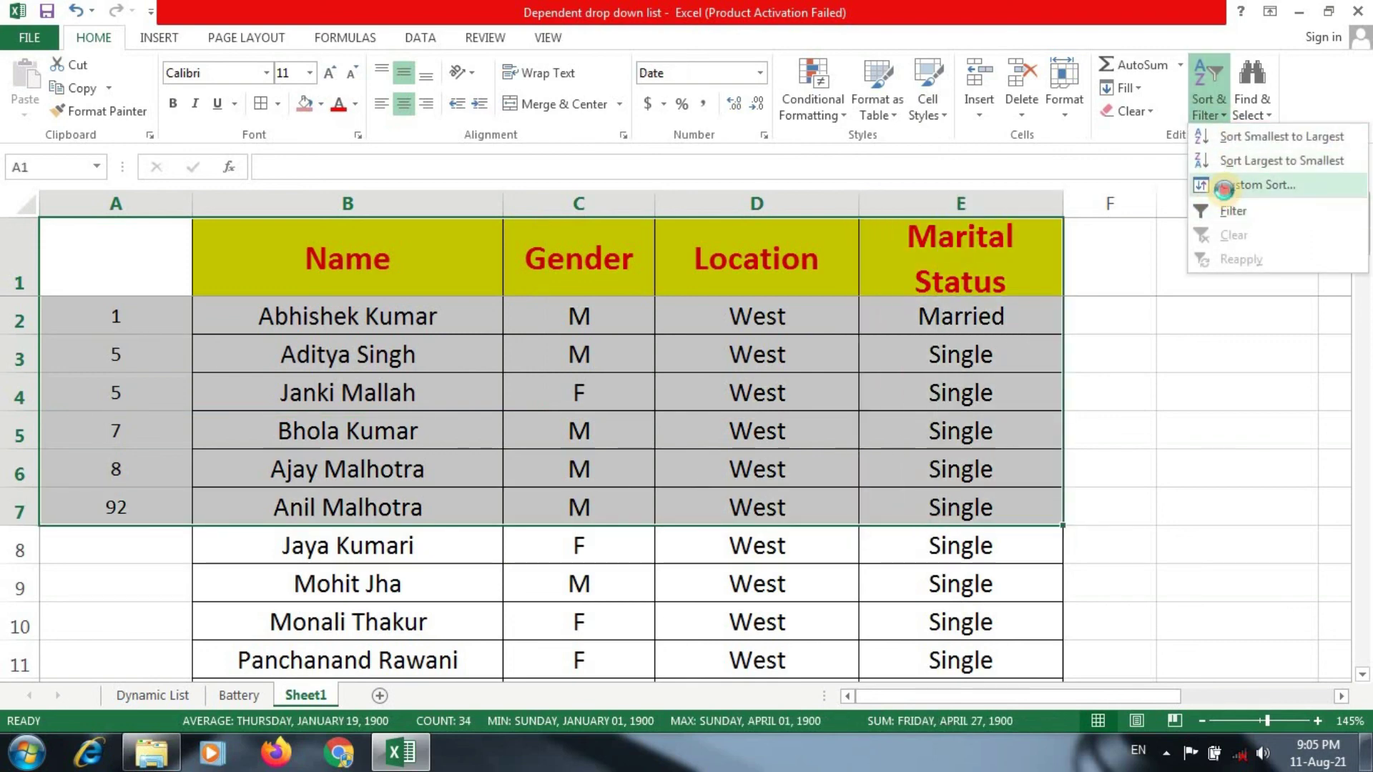
pyautogui.click(1215, 188)
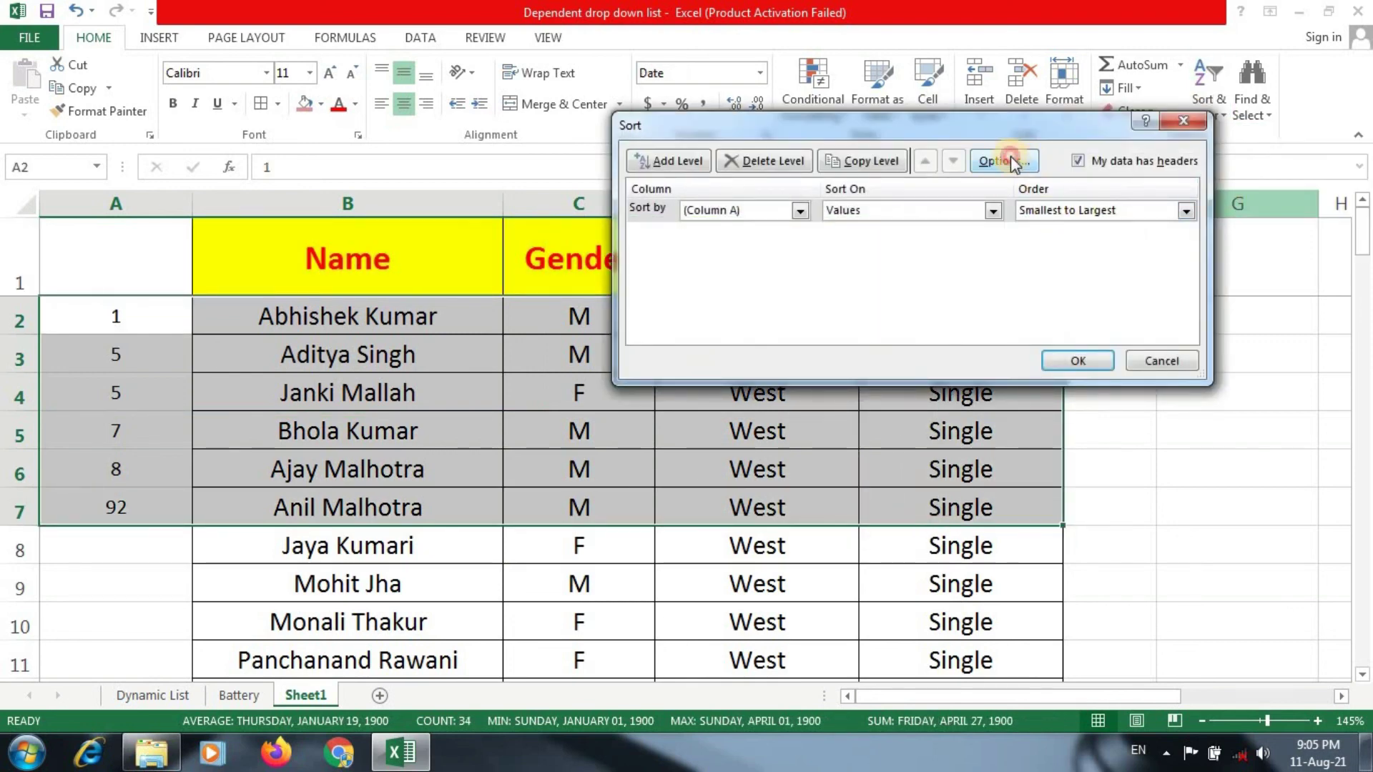
pyautogui.click(1010, 159)
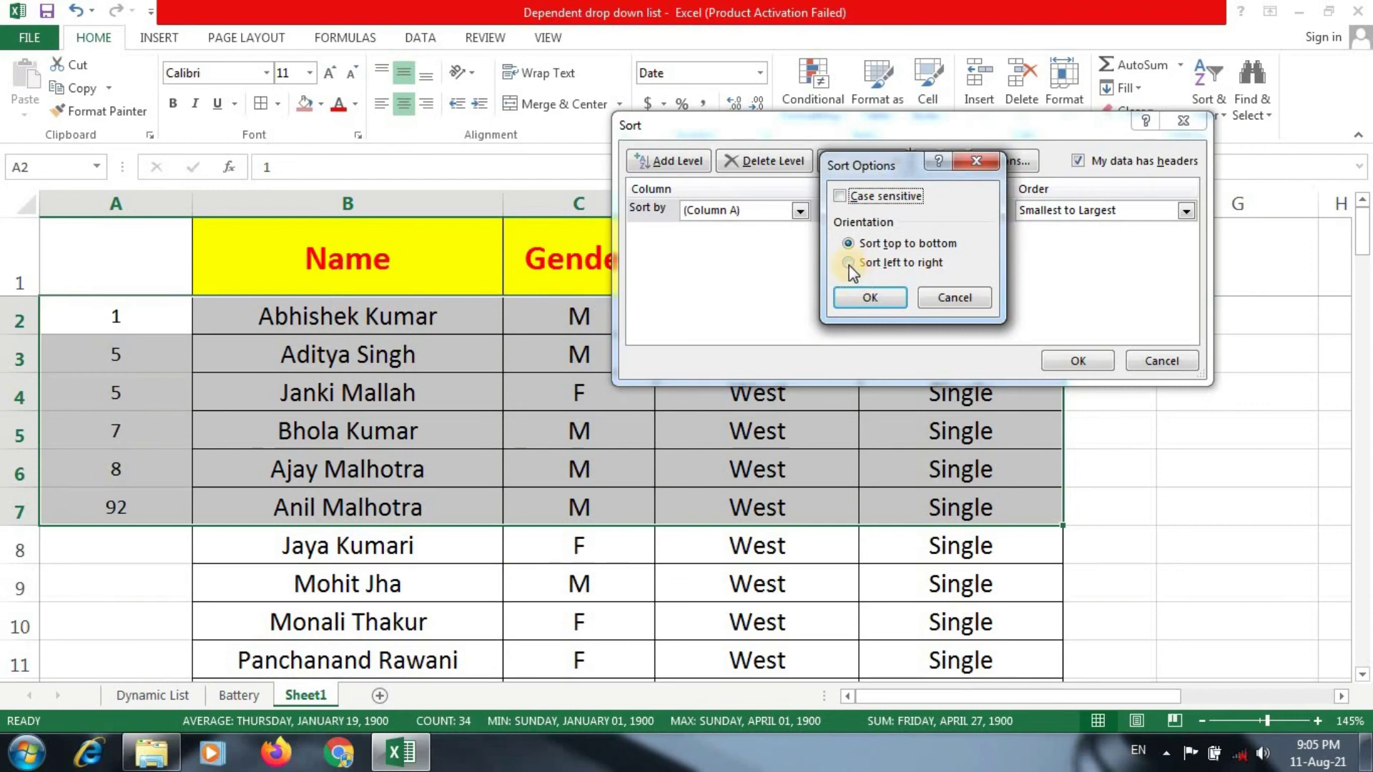
pyautogui.click(941, 298)
pyautogui.click(1128, 359)
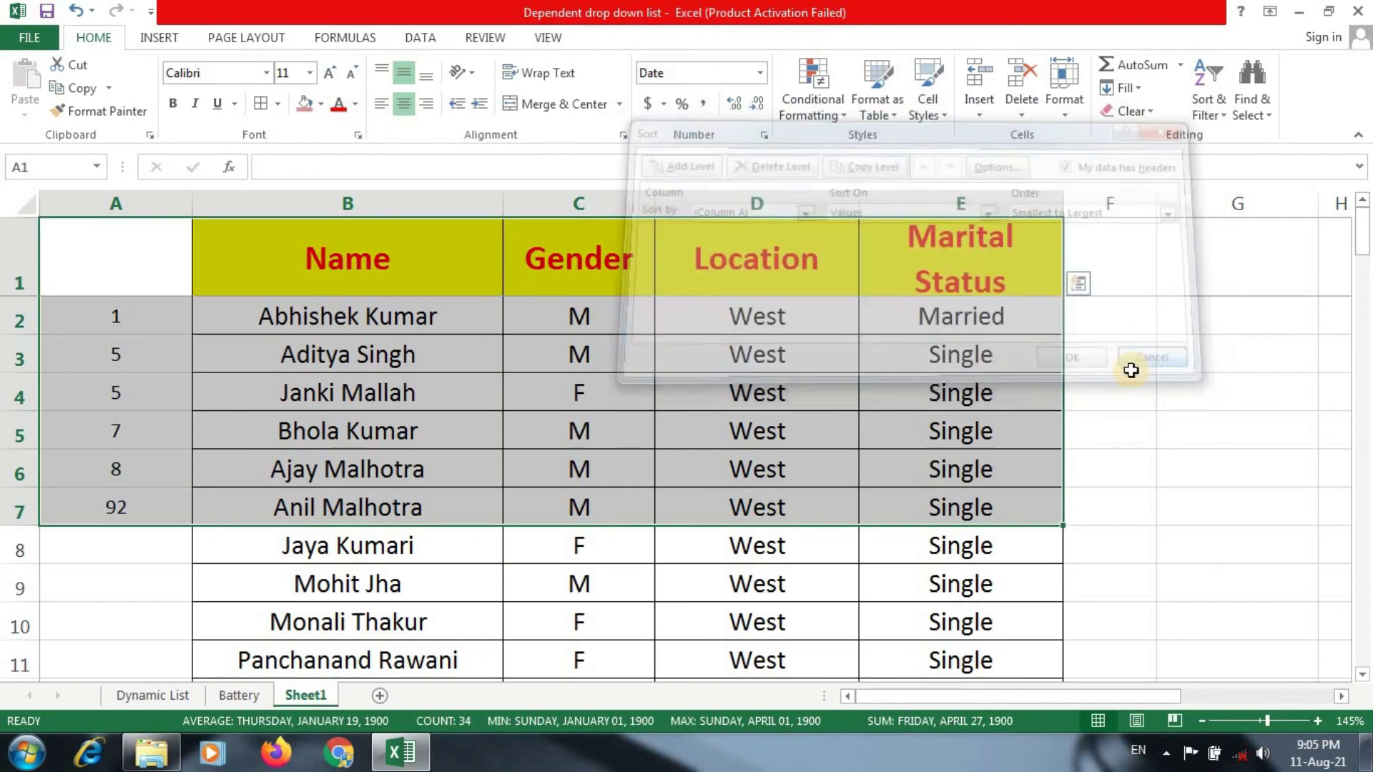
# Compare the top-to-bottom direction of the numbers in A2:A7 with the left-to-right direction of row 2.
pyautogui.moveTo(136, 318); pyautogui.dragTo(135, 547)
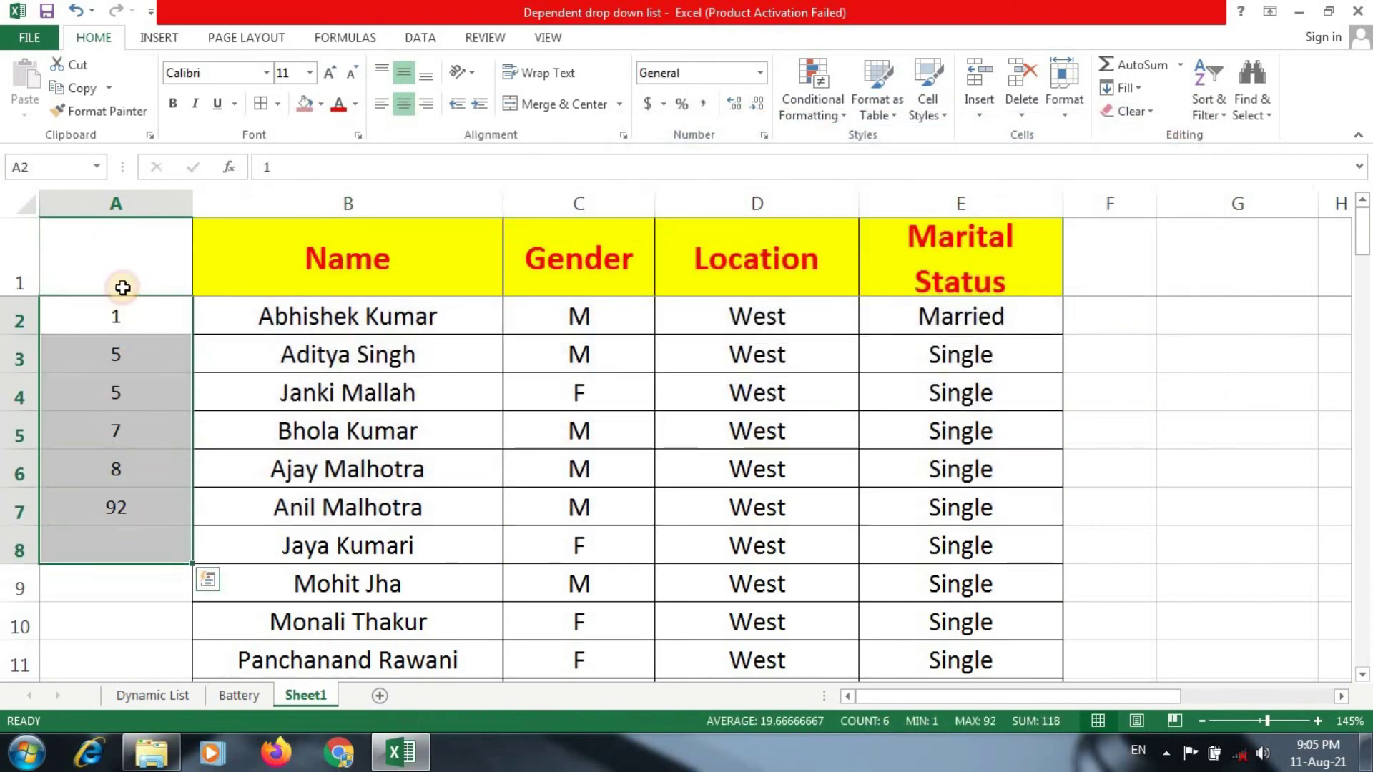
pyautogui.click(124, 317)
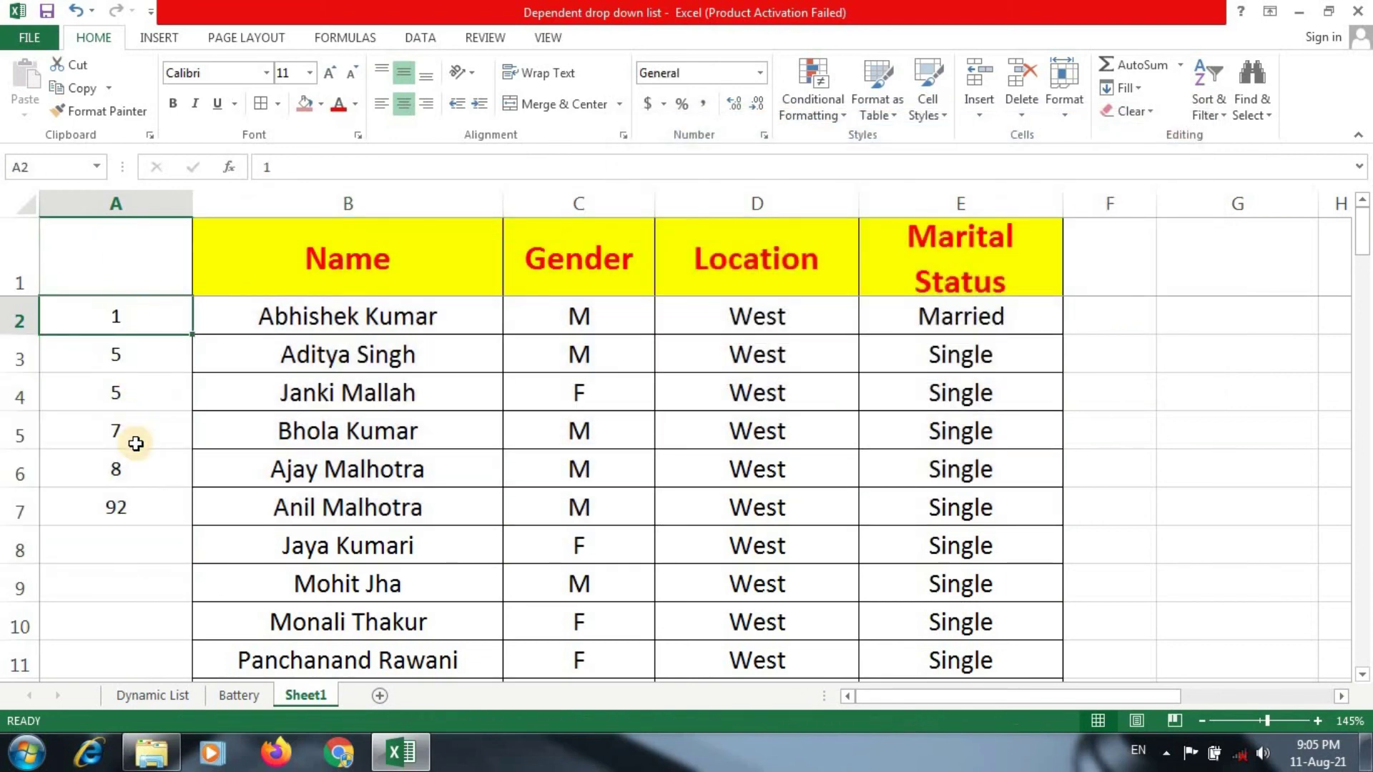
pyautogui.keyDown('shift'); pyautogui.click(134, 496); pyautogui.keyUp('shift')
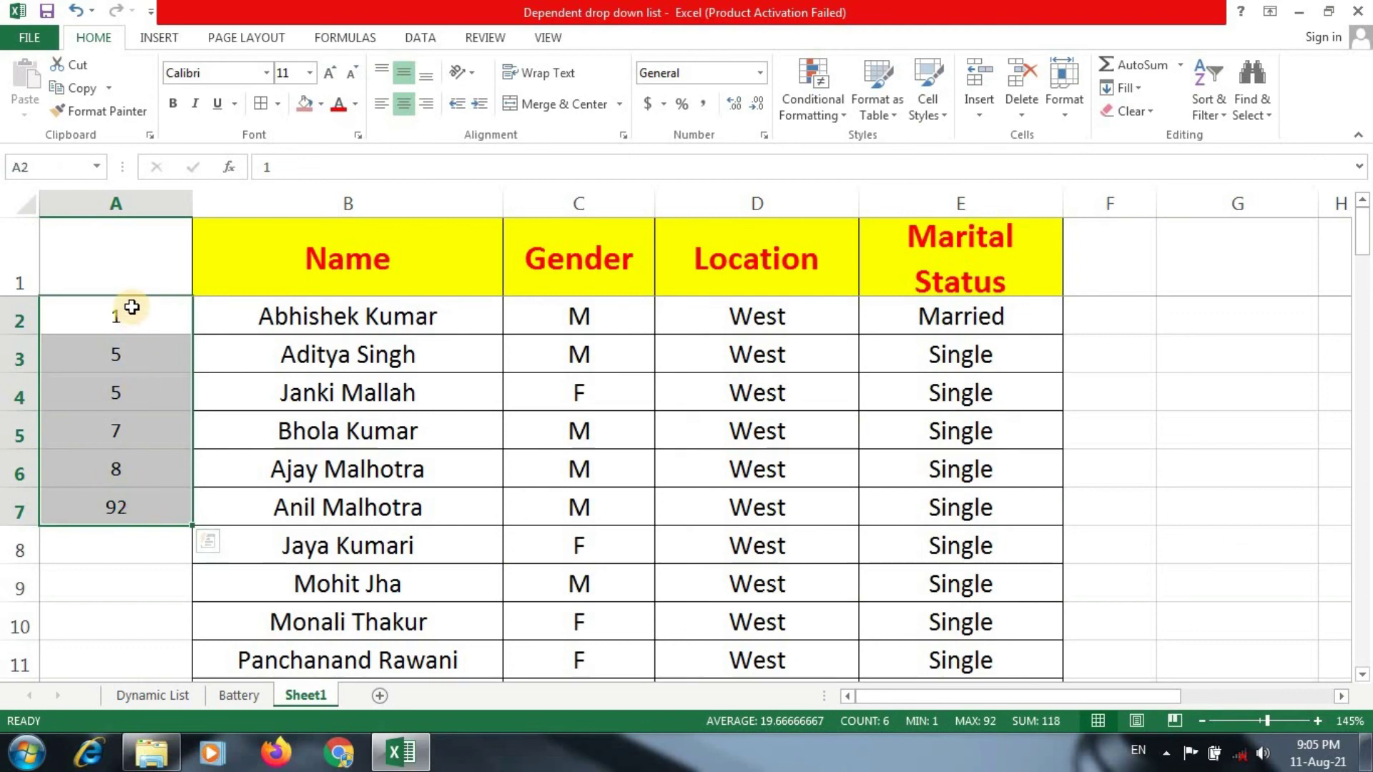
pyautogui.moveTo(132, 307); pyautogui.dragTo(134, 512)
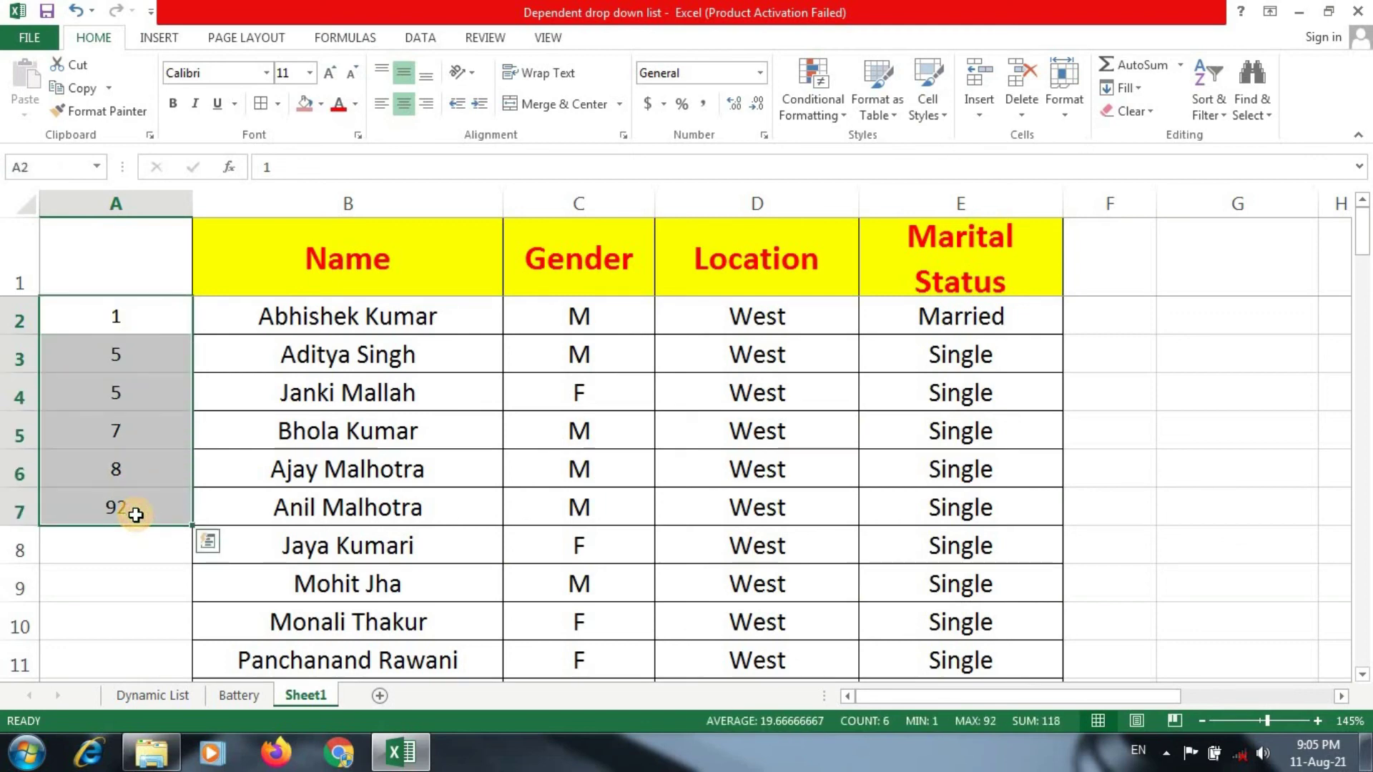
pyautogui.moveTo(249, 318); pyautogui.dragTo(929, 316)
pyautogui.click(769, 482)
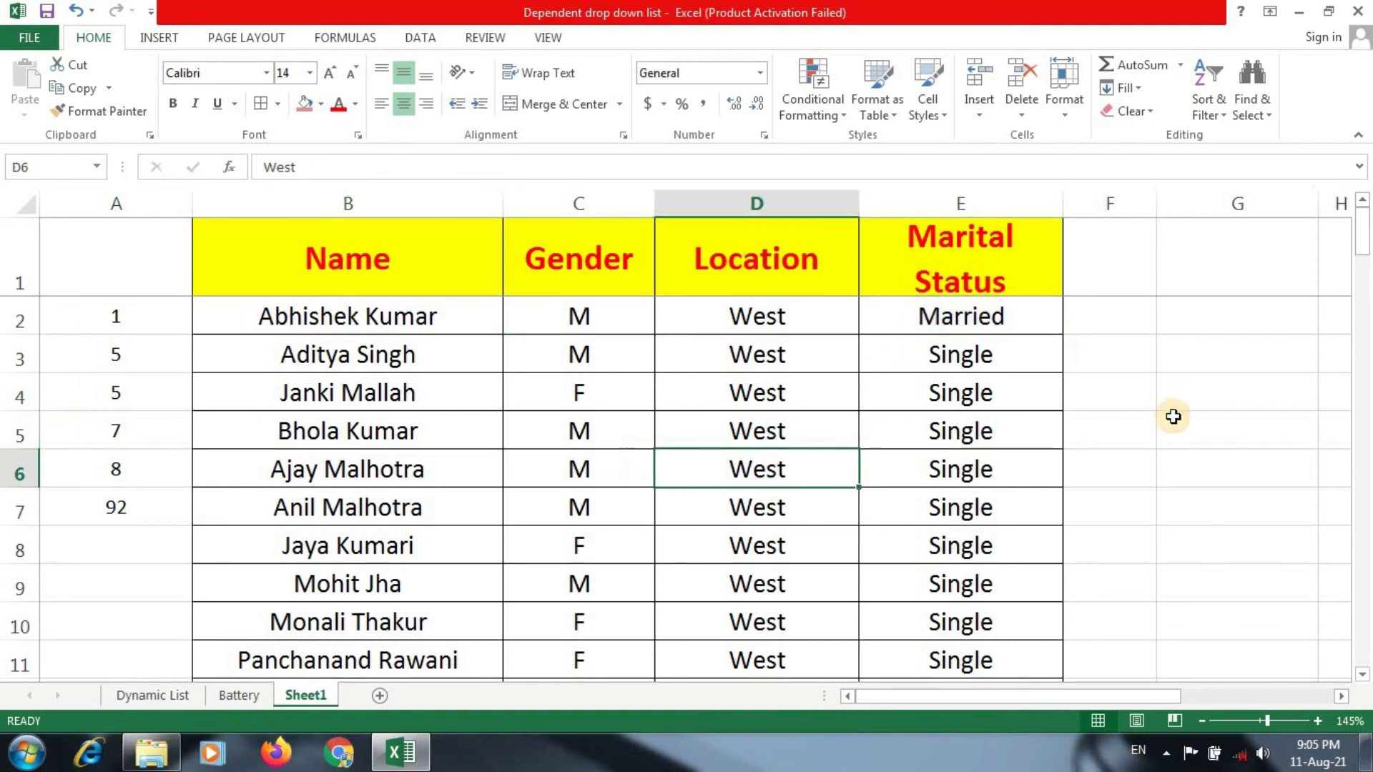
# Enter the numbers 5, 8 and 9 across cells H4 to J4.
pyautogui.moveTo(1173, 419); pyautogui.dragTo(995, 432)
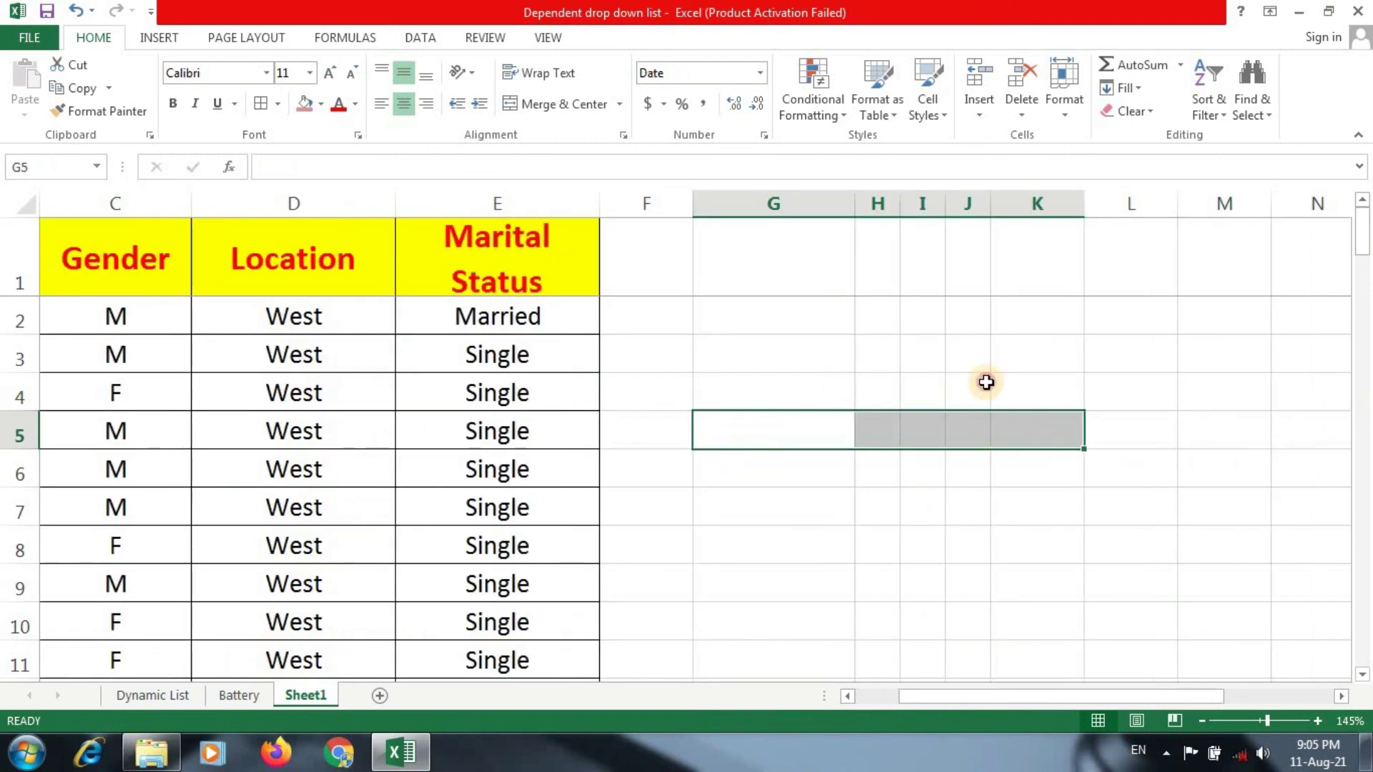
pyautogui.click(868, 389)
pyautogui.write('5')
pyautogui.press('Return')
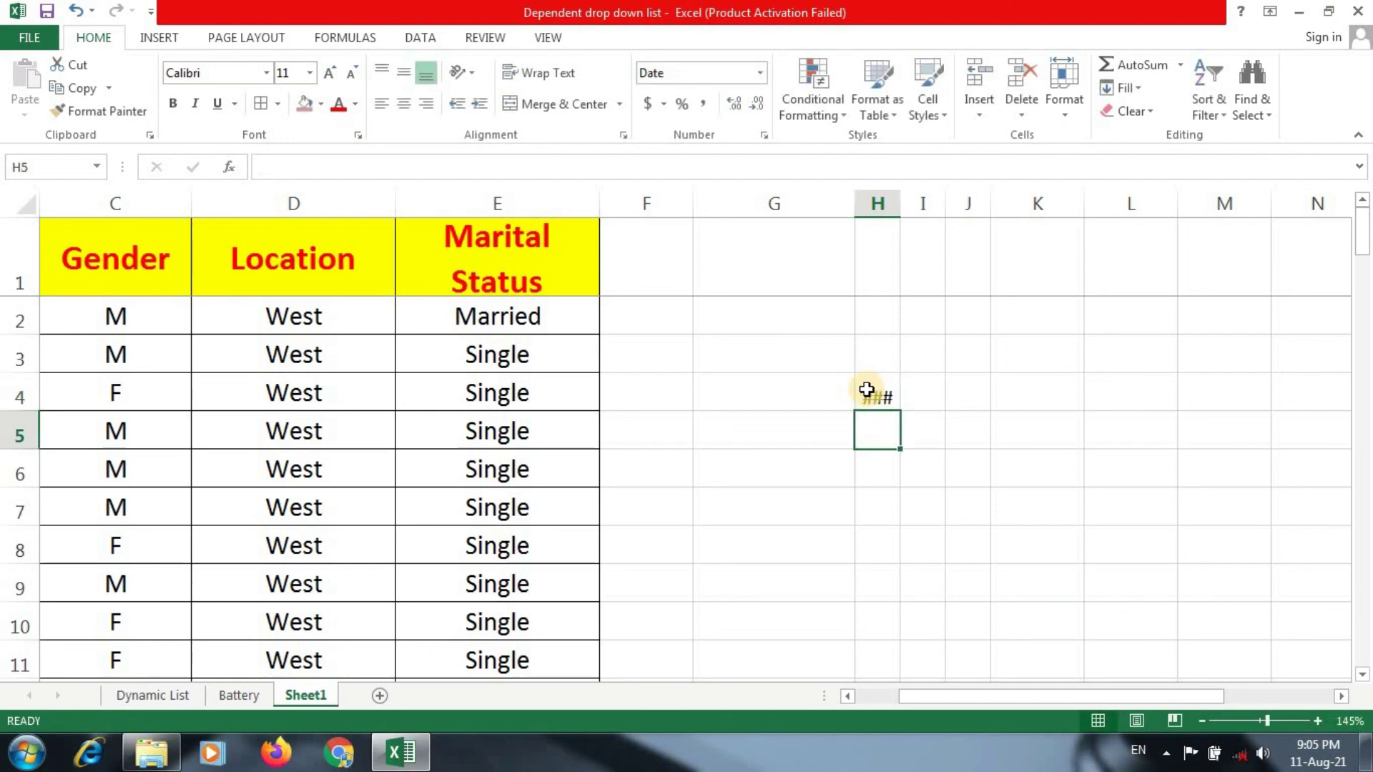
pyautogui.press('Up')
pyautogui.press('Right')
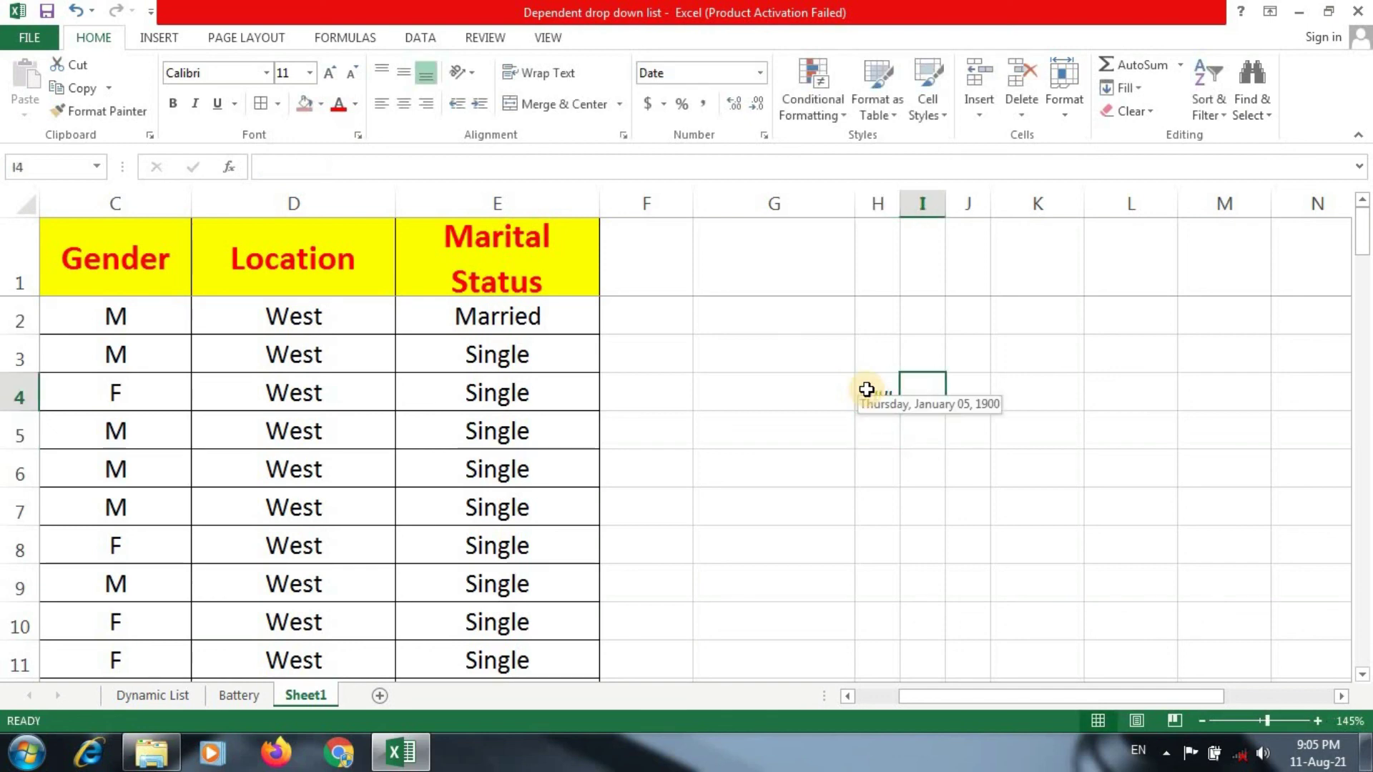
pyautogui.write('6')
pyautogui.press('Return')
pyautogui.press('Up')
pyautogui.press('Right')
pyautogui.write('7')
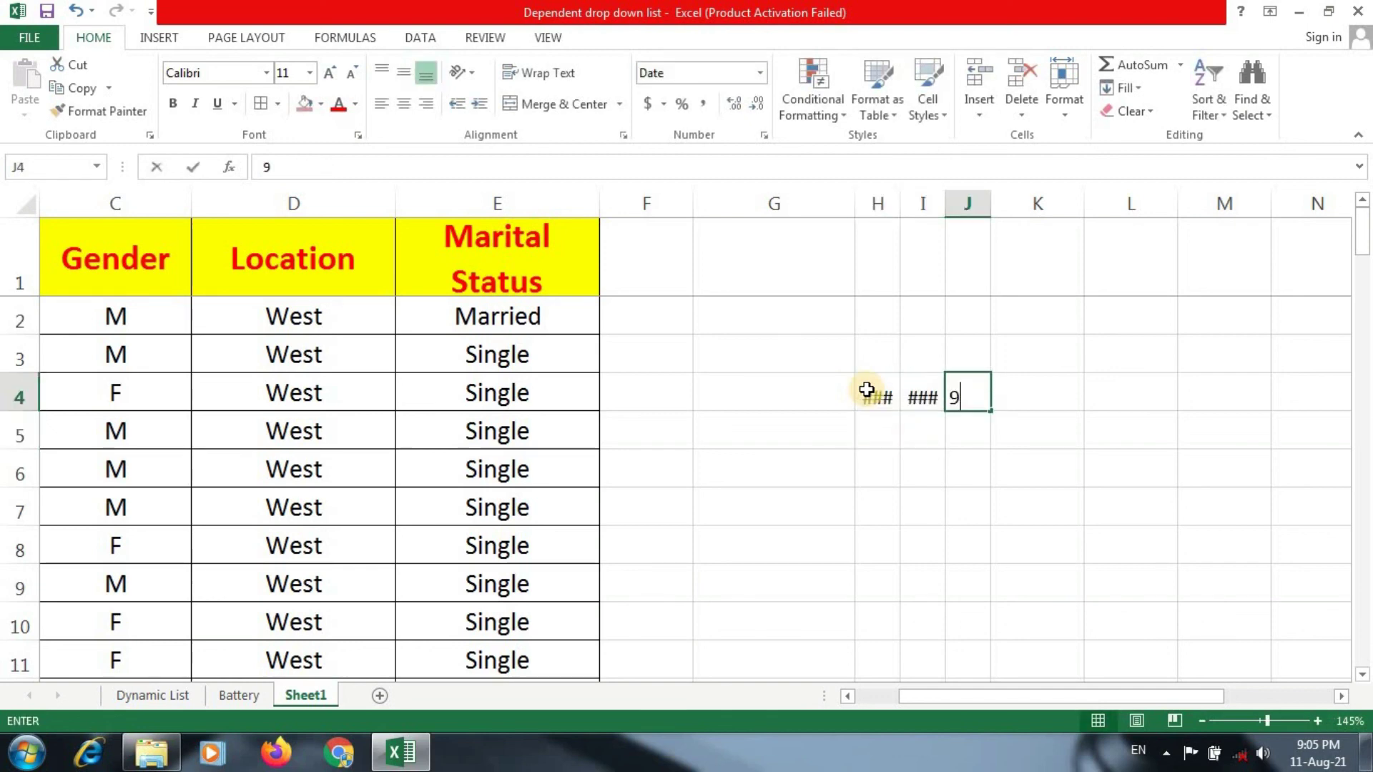
pyautogui.press('Return')
# Set the number format of H4 to J4 to General.
pyautogui.moveTo(878, 390); pyautogui.dragTo(969, 387)
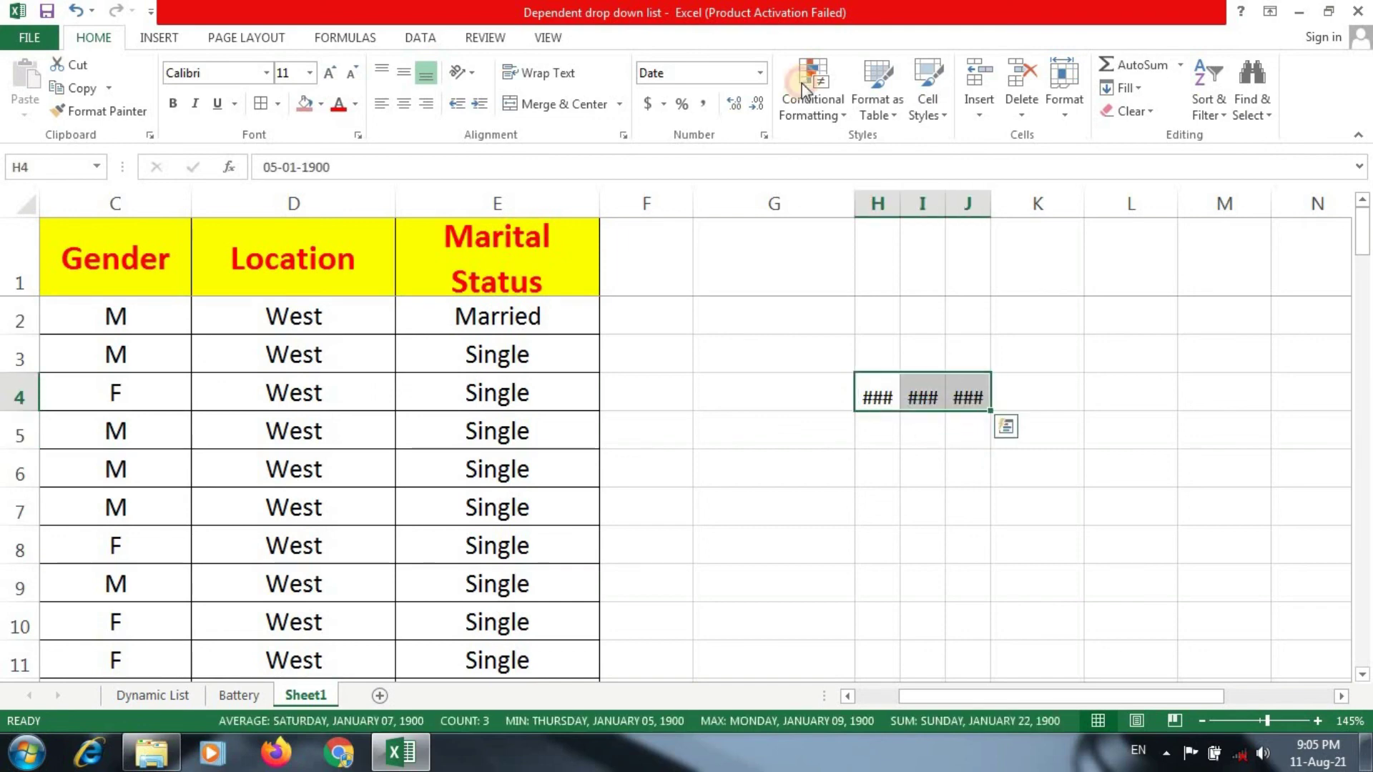
pyautogui.click(760, 72)
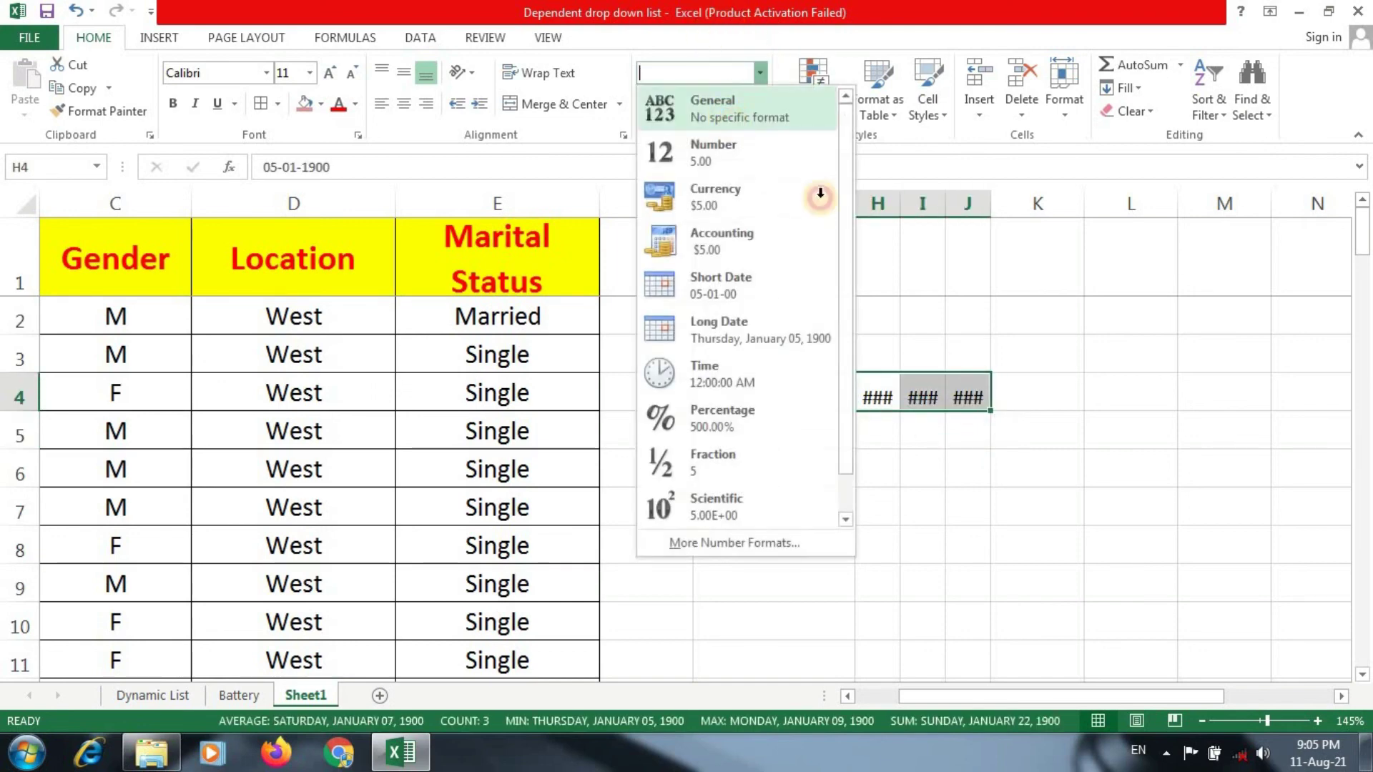
pyautogui.click(690, 102)
pyautogui.moveTo(1130, 506); pyautogui.dragTo(1037, 507)
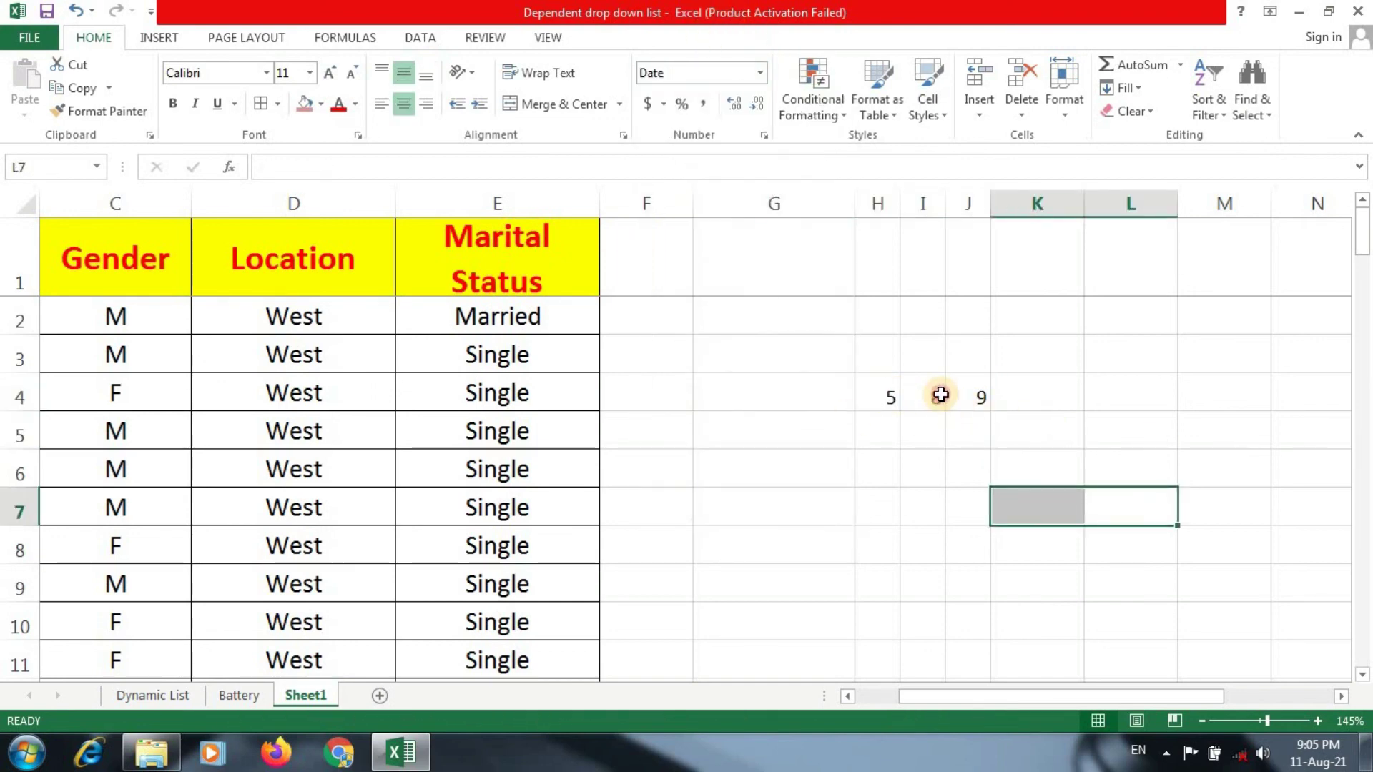
# Start a Custom Sort on H4:J4 and set its orientation to Sort left to right.
pyautogui.moveTo(886, 394); pyautogui.dragTo(972, 397)
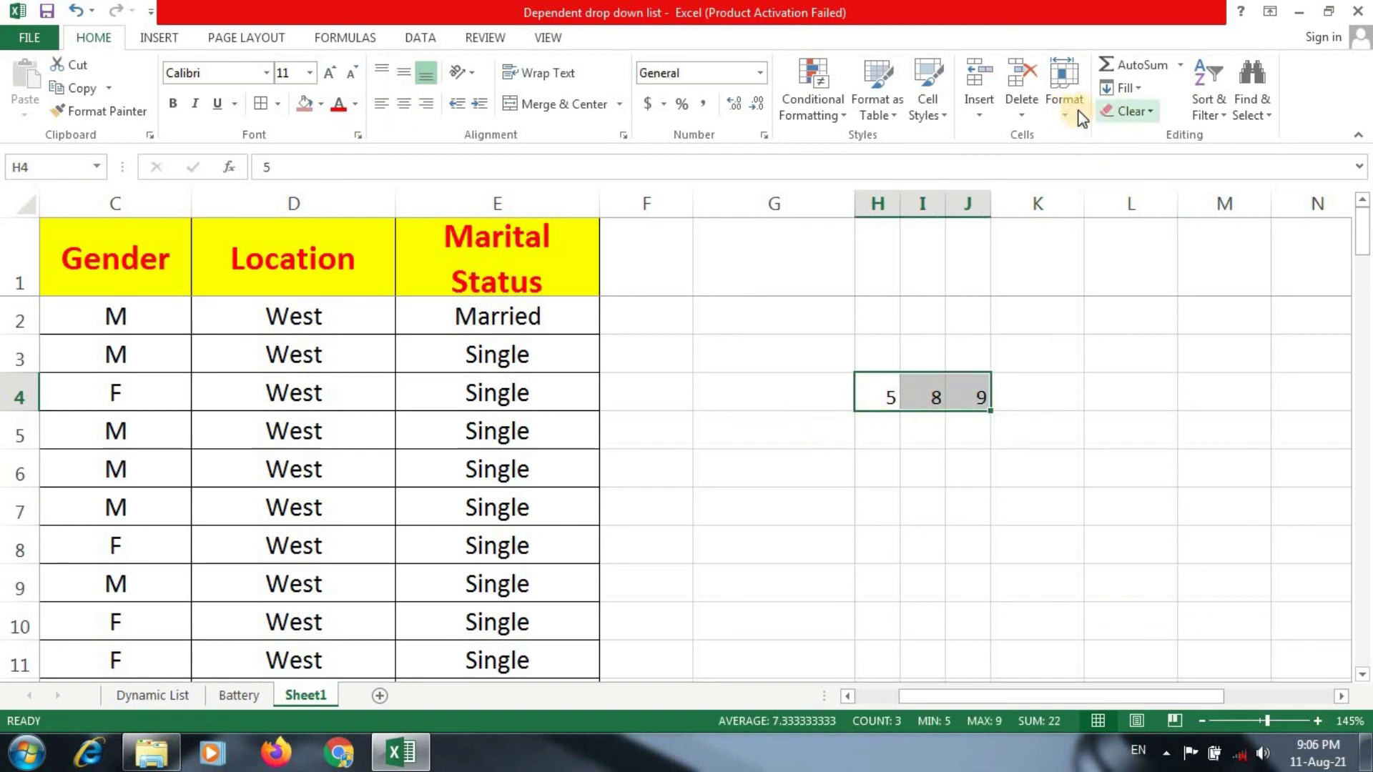
pyautogui.click(1227, 115)
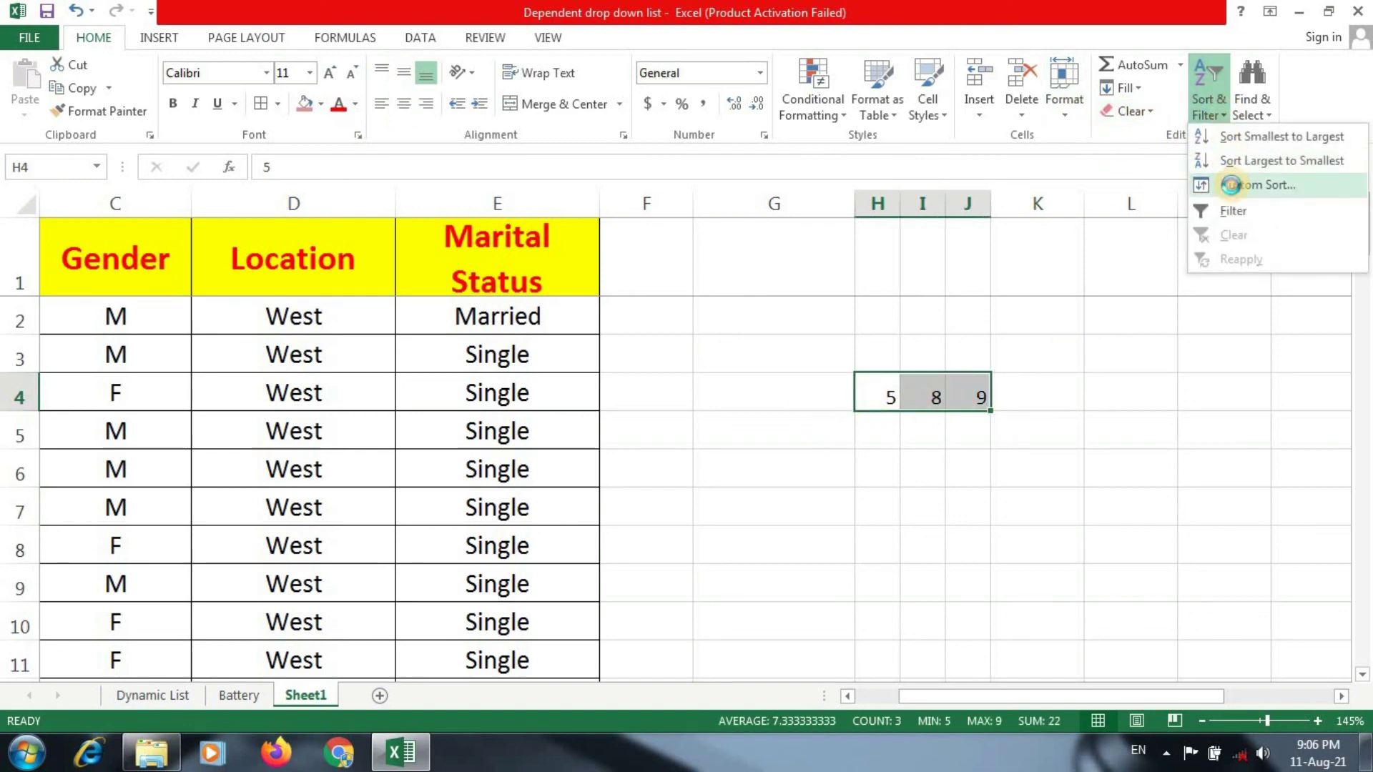
pyautogui.click(1233, 184)
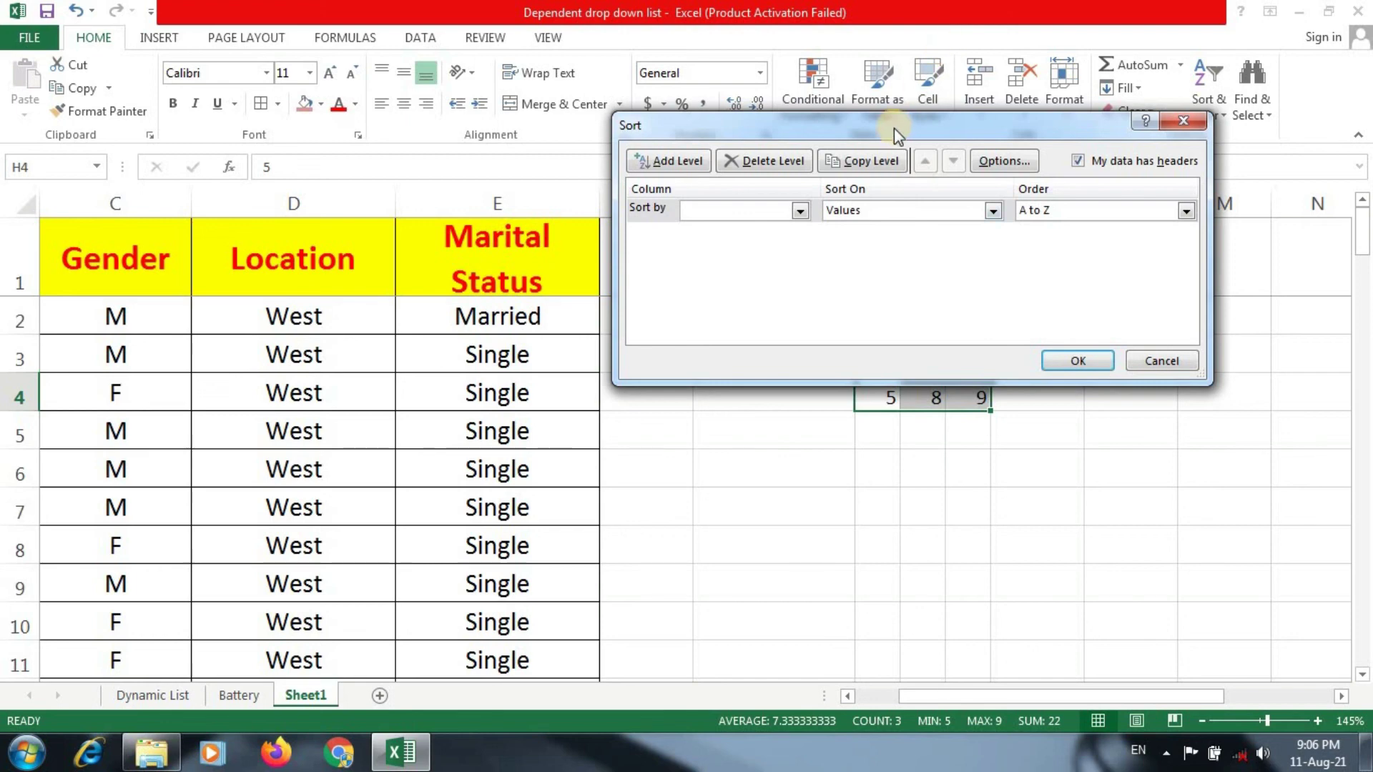
pyautogui.moveTo(894, 128); pyautogui.dragTo(384, 301)
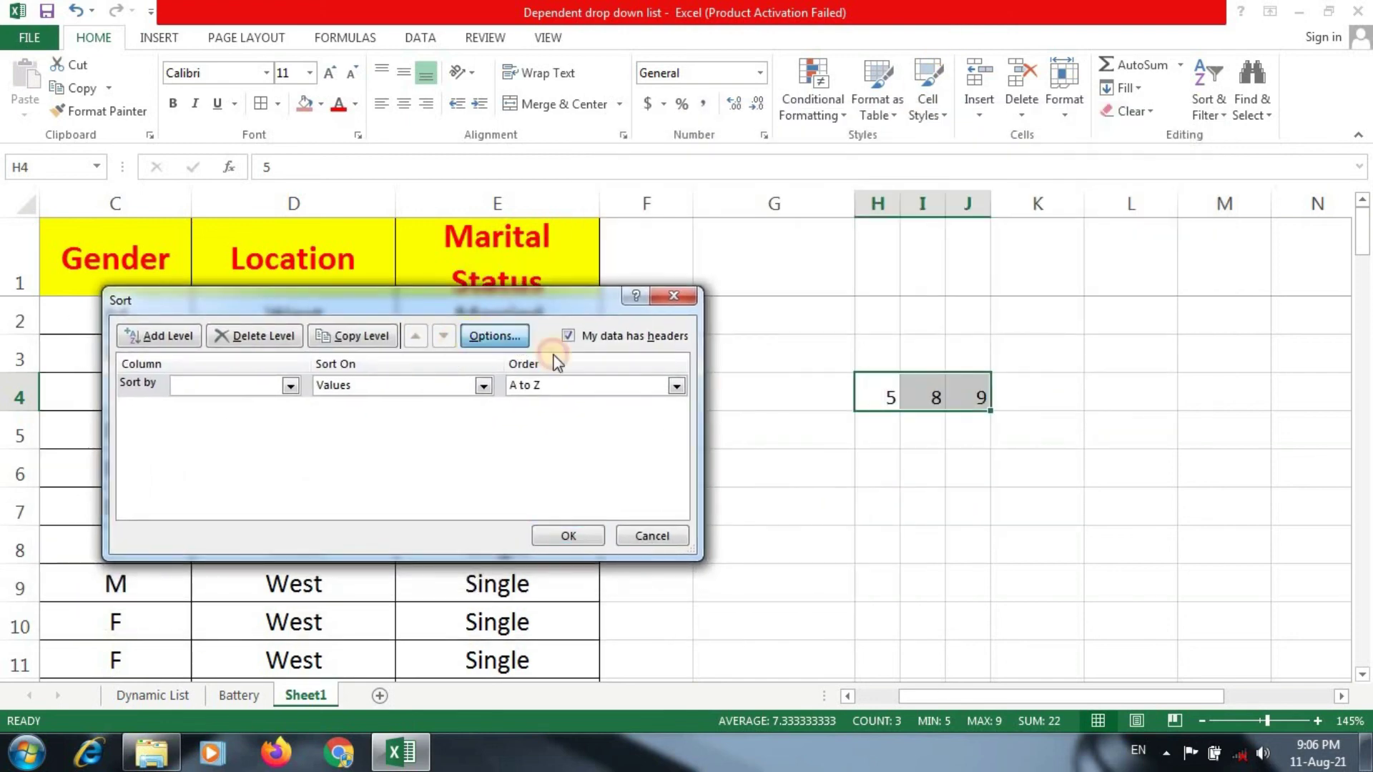
pyautogui.click(466, 337)
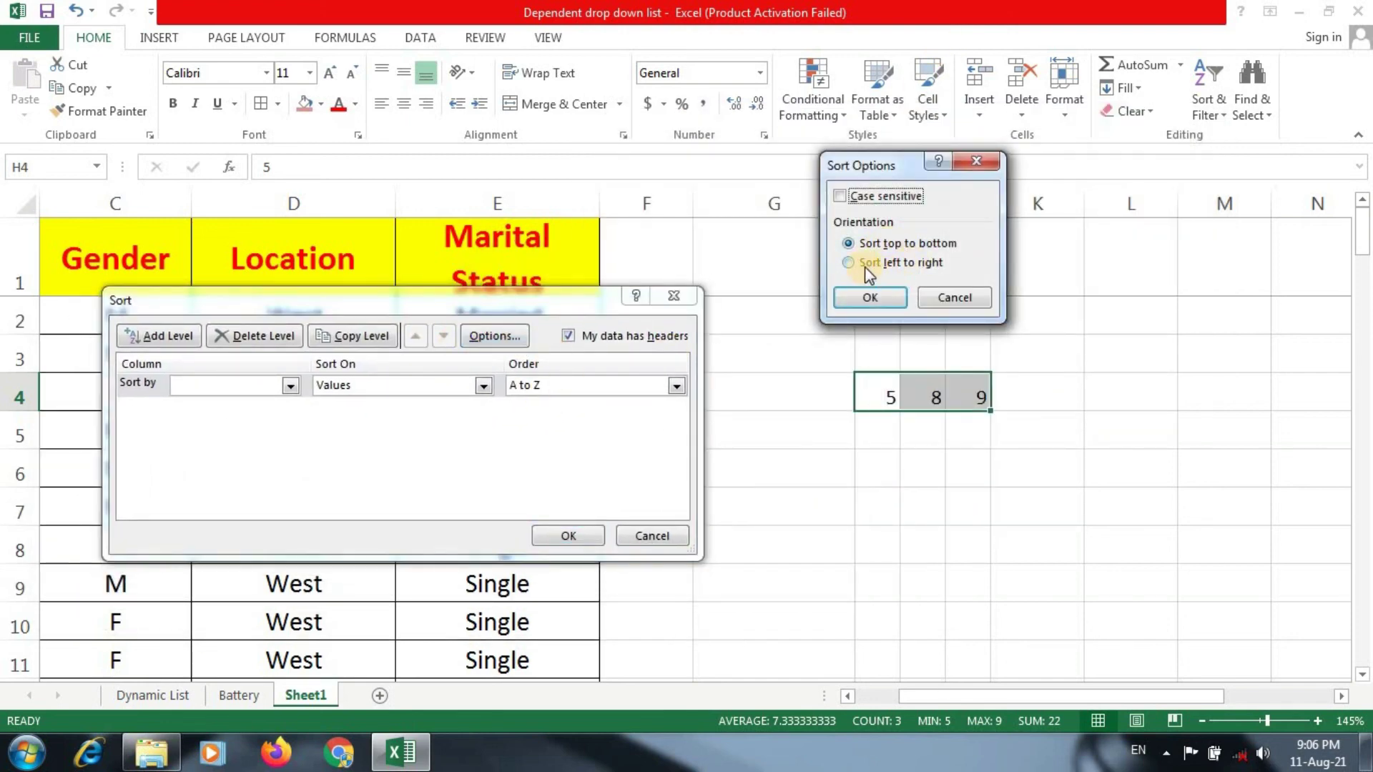
pyautogui.click(850, 264)
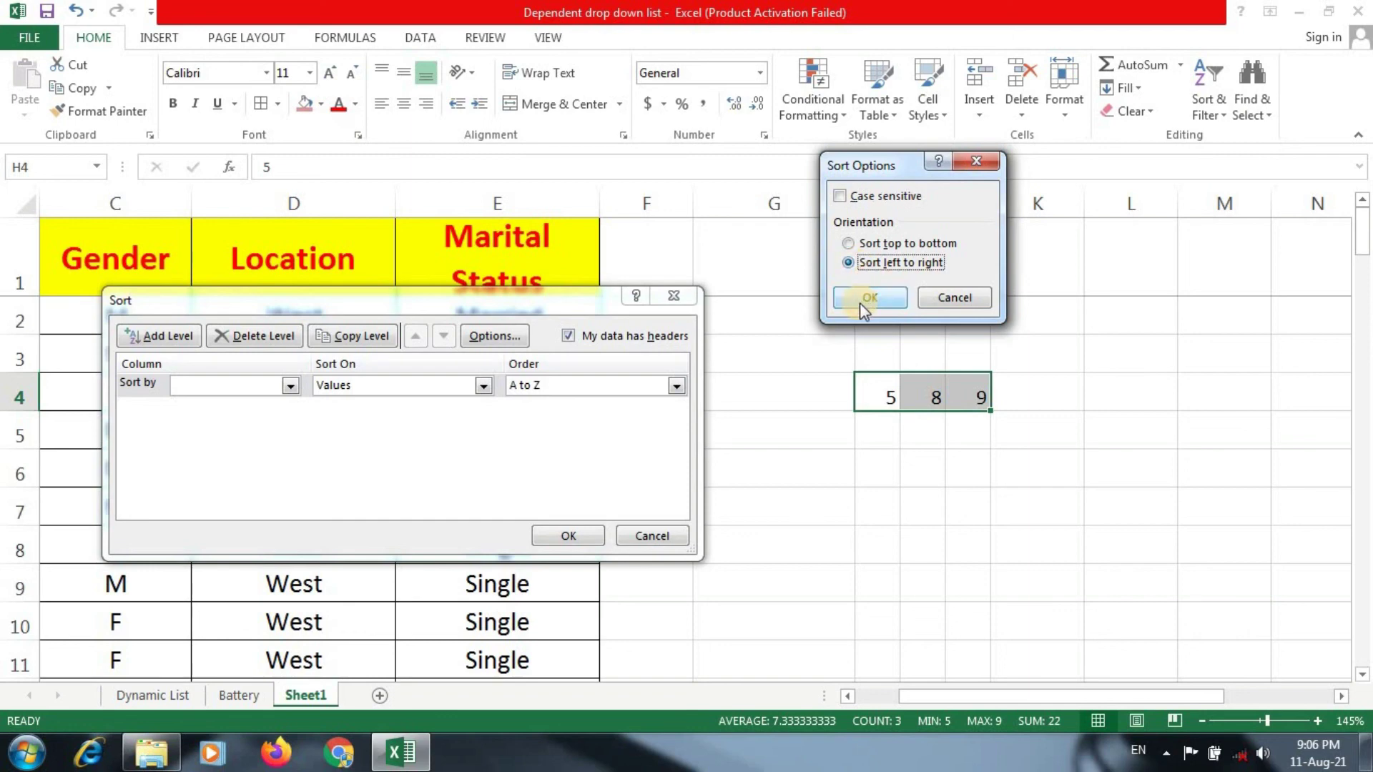
pyautogui.click(861, 301)
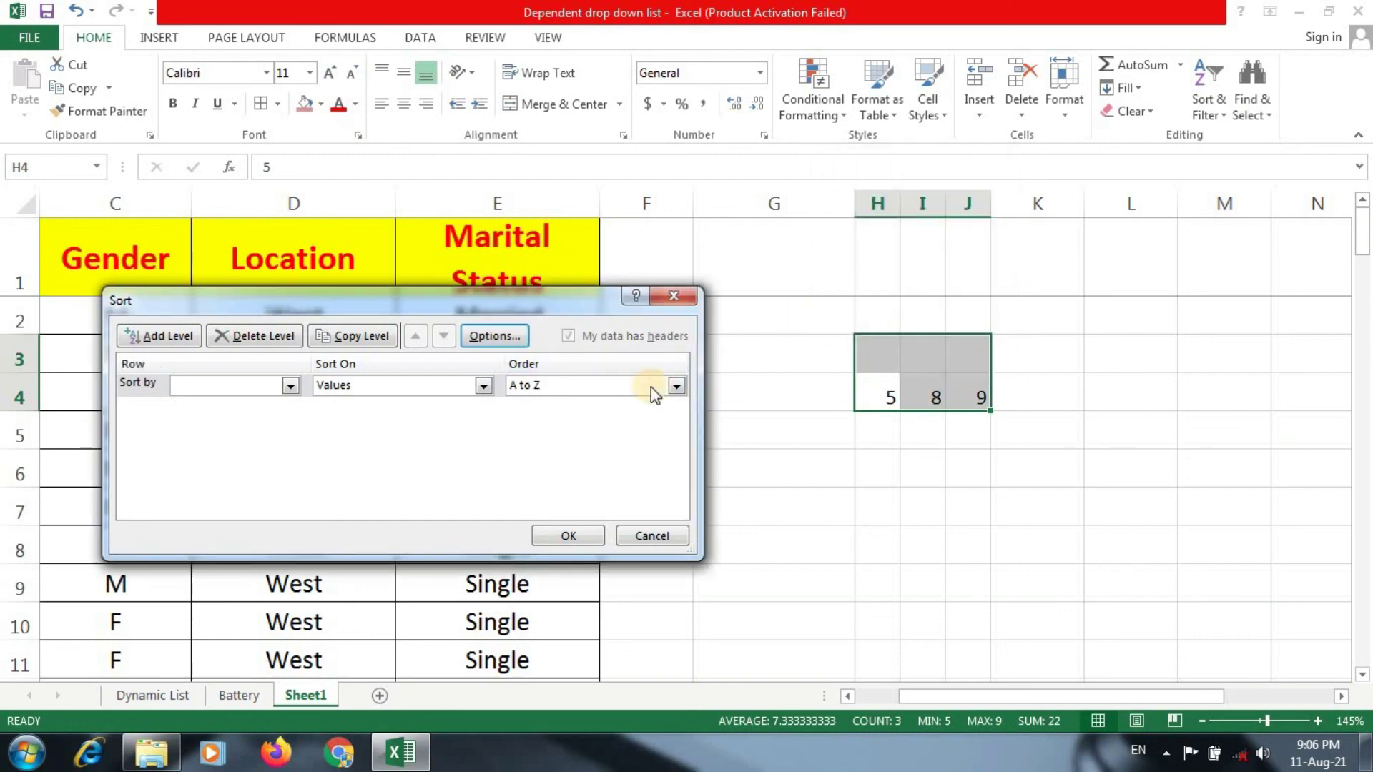
# Set the sort level to Row 4 in Largest to Smallest order and apply the sort.
pyautogui.click(256, 387)
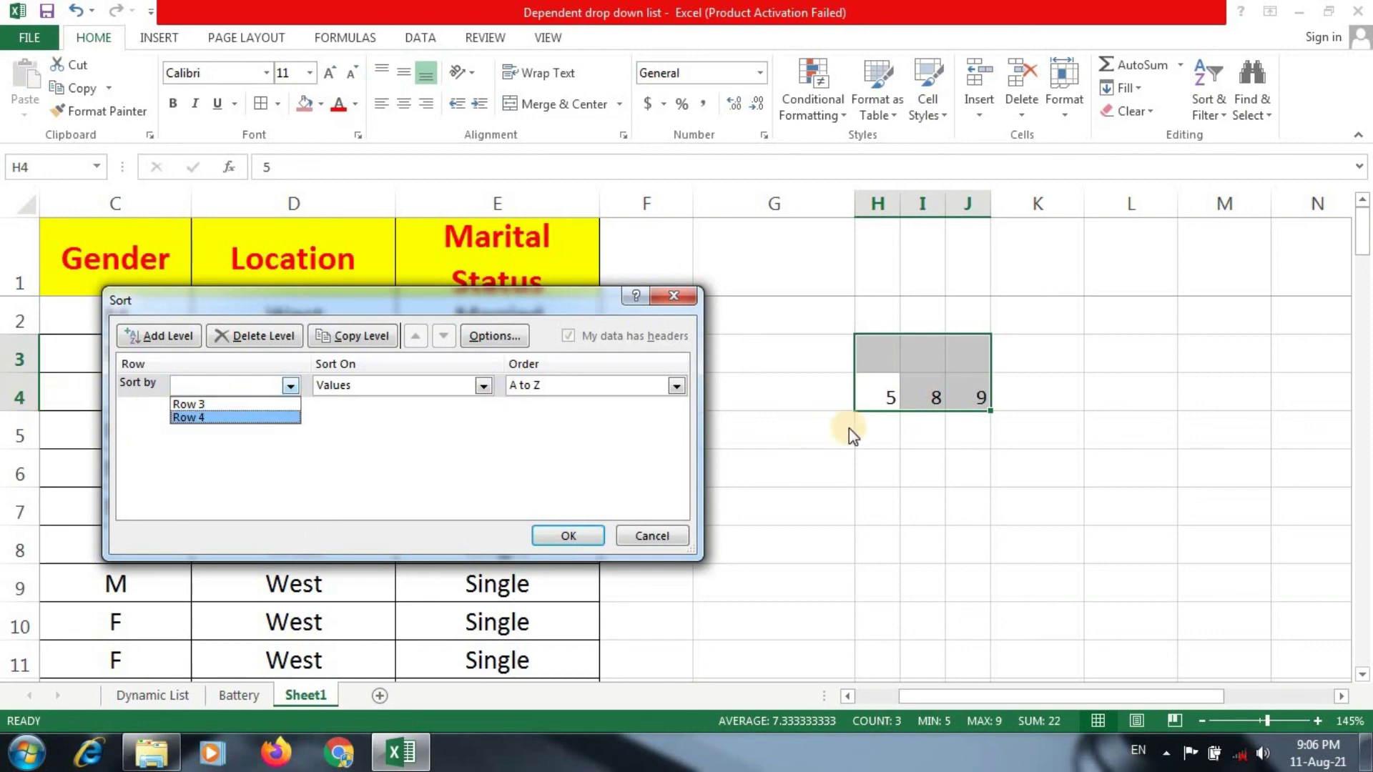
pyautogui.click(223, 417)
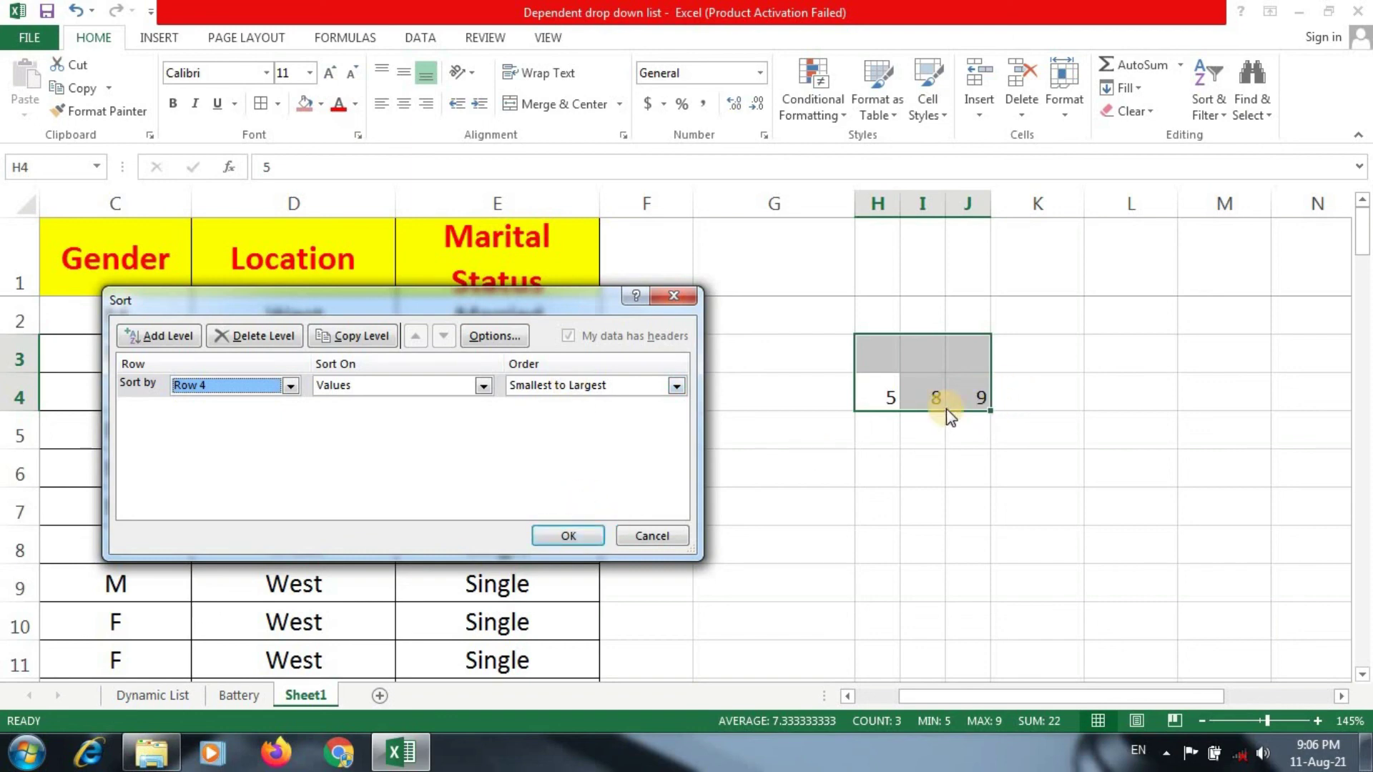
pyautogui.click(599, 383)
pyautogui.click(572, 417)
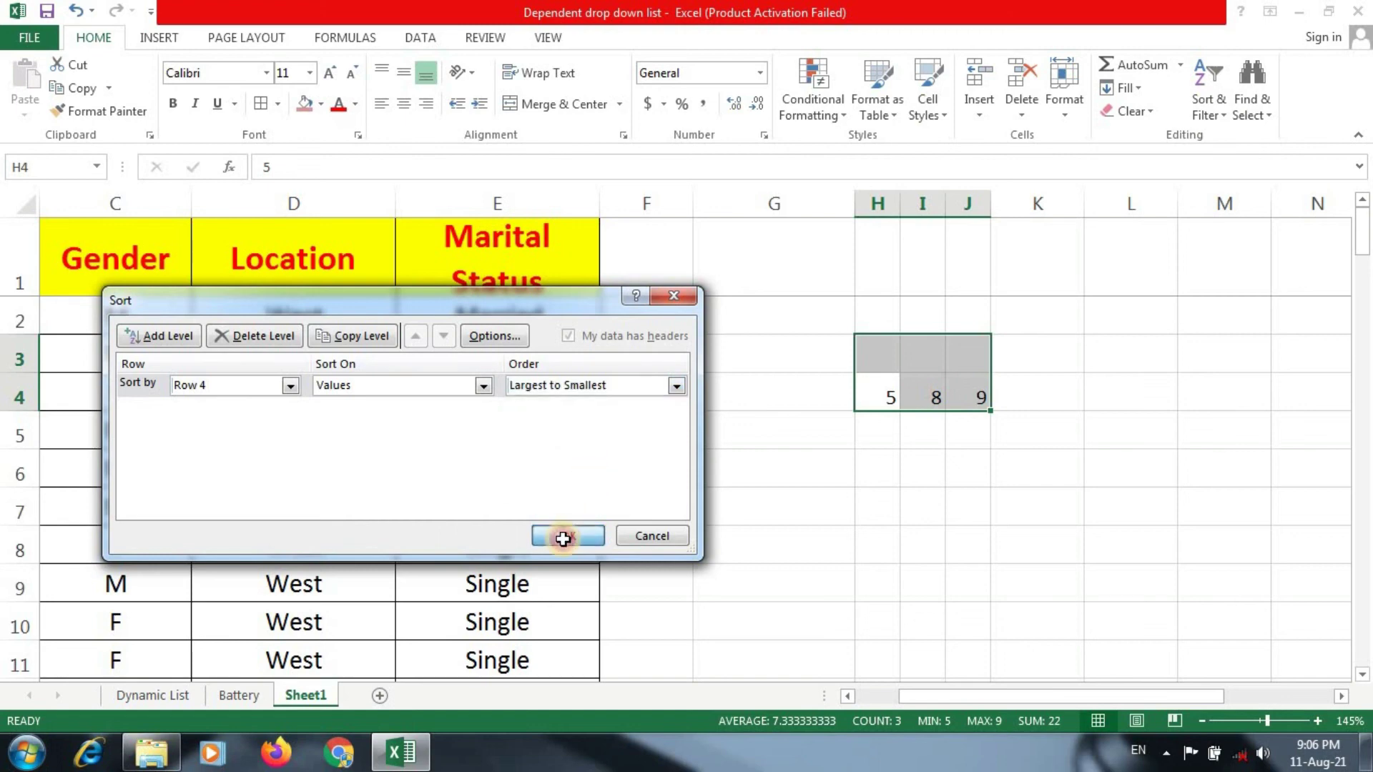
pyautogui.click(568, 535)
# Check the order of the sorted numbers in H4 to J4 and return to the main table.
pyautogui.moveTo(825, 531); pyautogui.dragTo(840, 504)
pyautogui.click(882, 396)
pyautogui.click(932, 395)
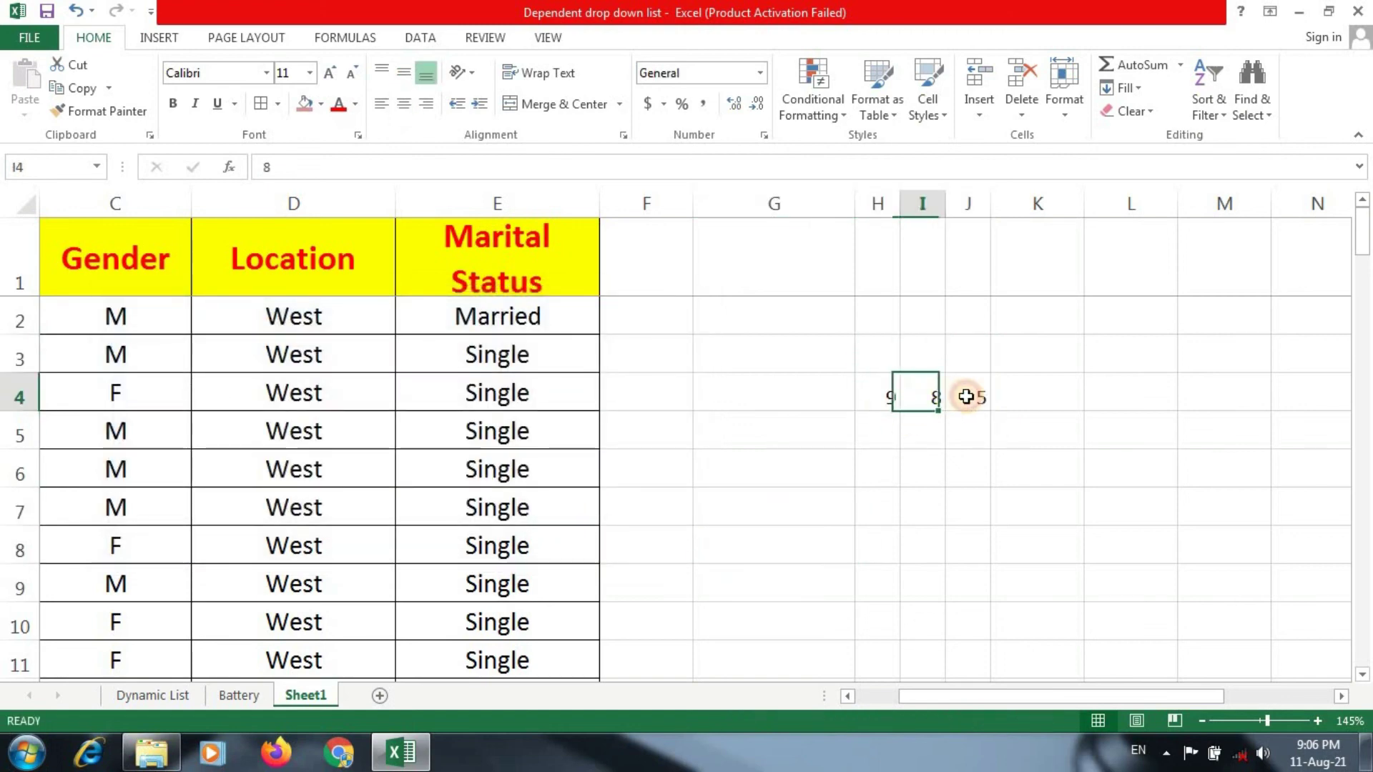
pyautogui.click(996, 400)
pyautogui.click(857, 480)
pyautogui.moveTo(880, 397); pyautogui.dragTo(968, 401)
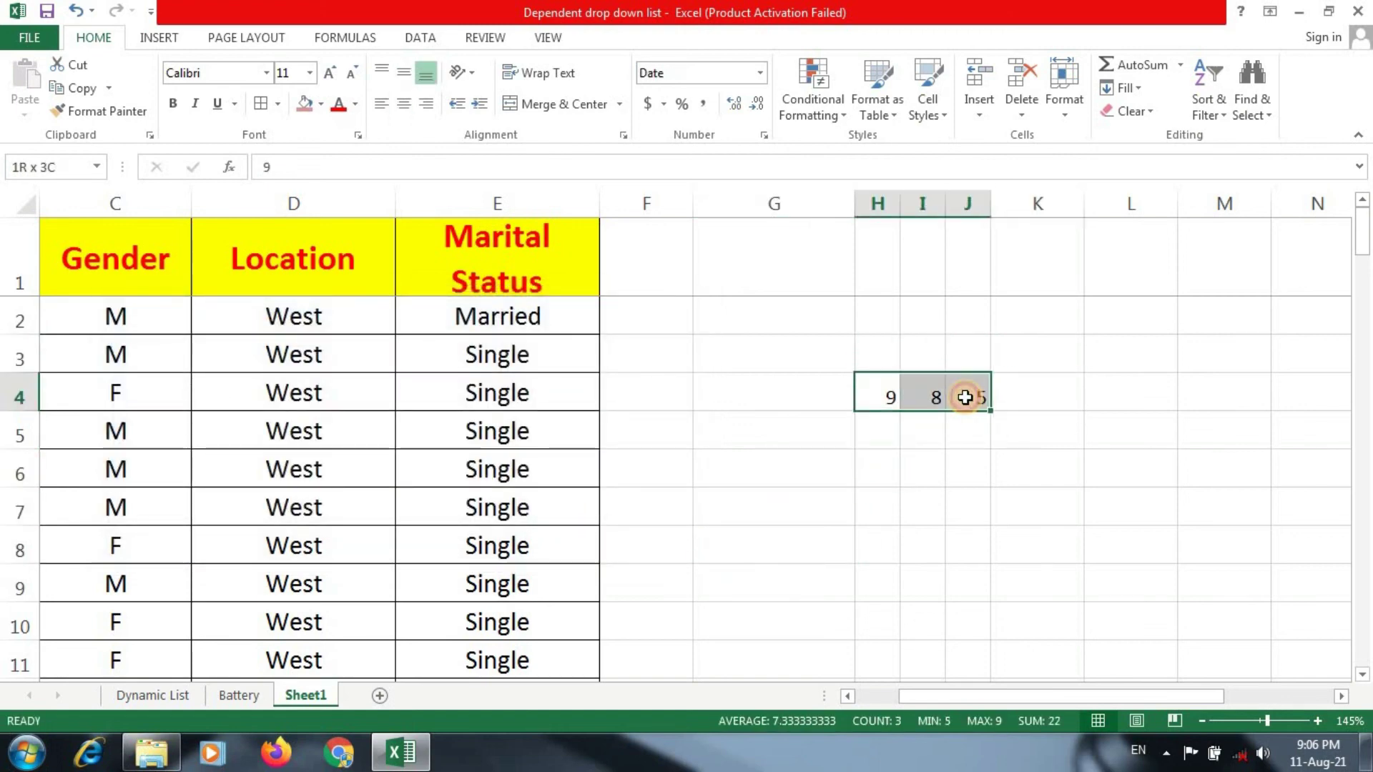
pyautogui.moveTo(950, 695); pyautogui.dragTo(841, 518)
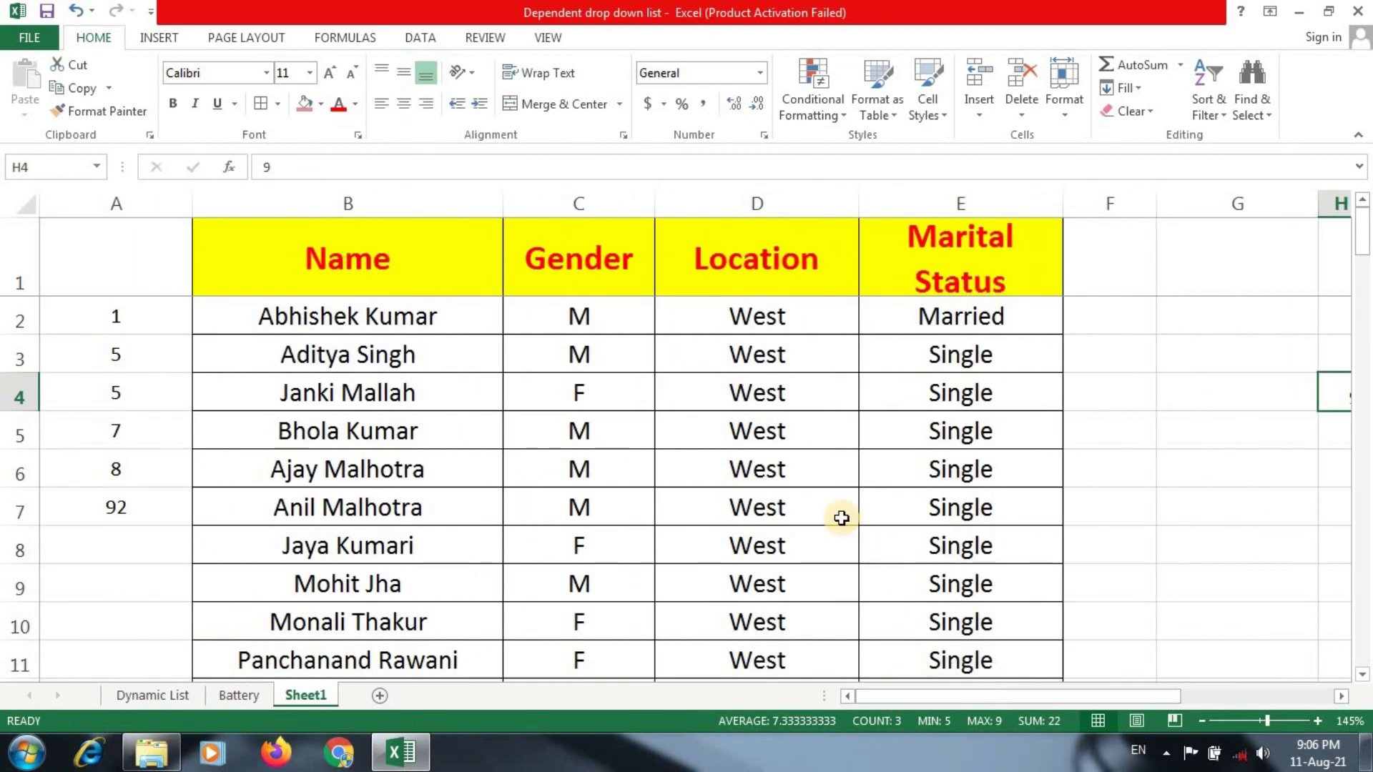